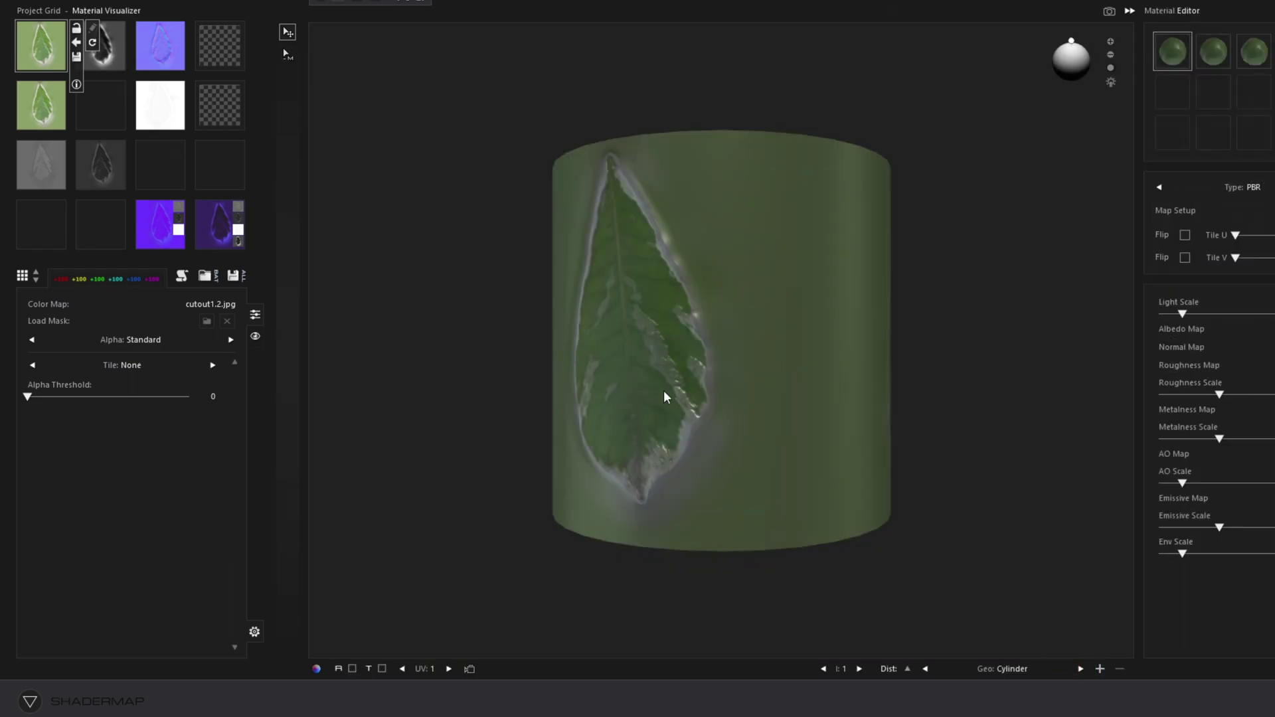
Step: Orbit the leaf preview cylinder, then view the normal, grey, white and displacement maps in turn
left_click_drag(666, 397, 717, 319)
left_click(159, 63)
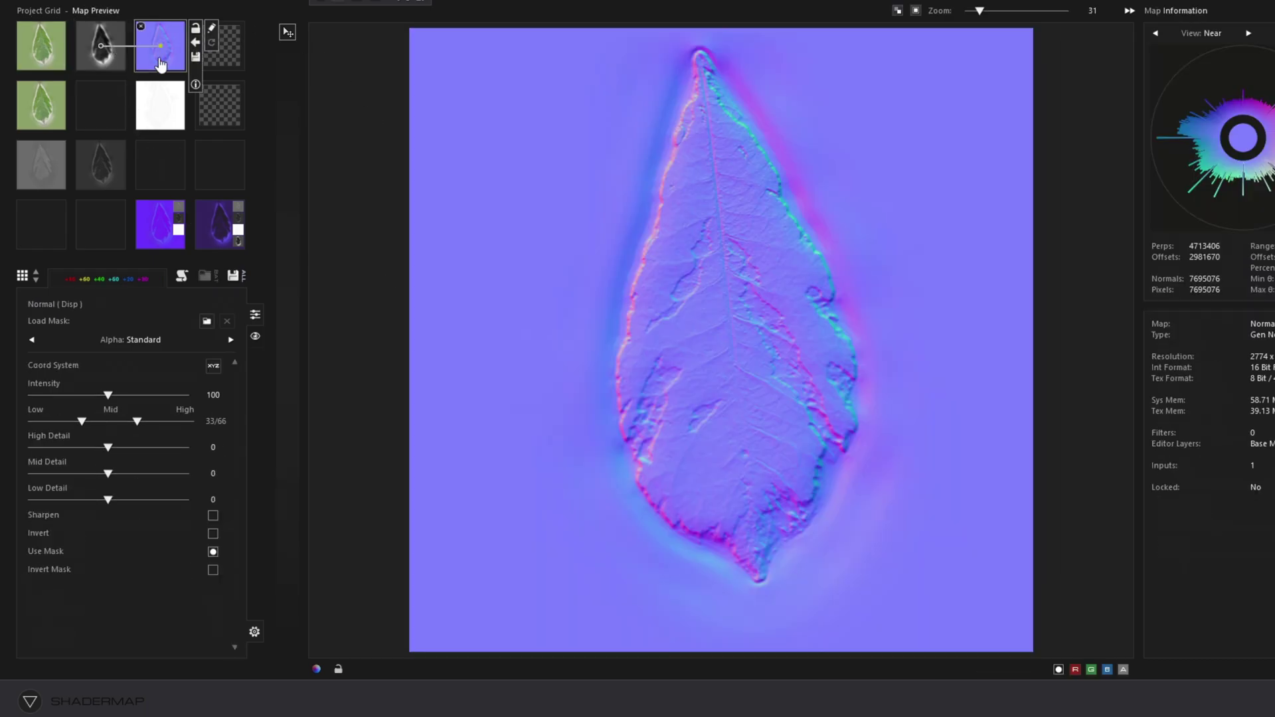
left_click(35, 176)
left_click(170, 106)
left_click(109, 63)
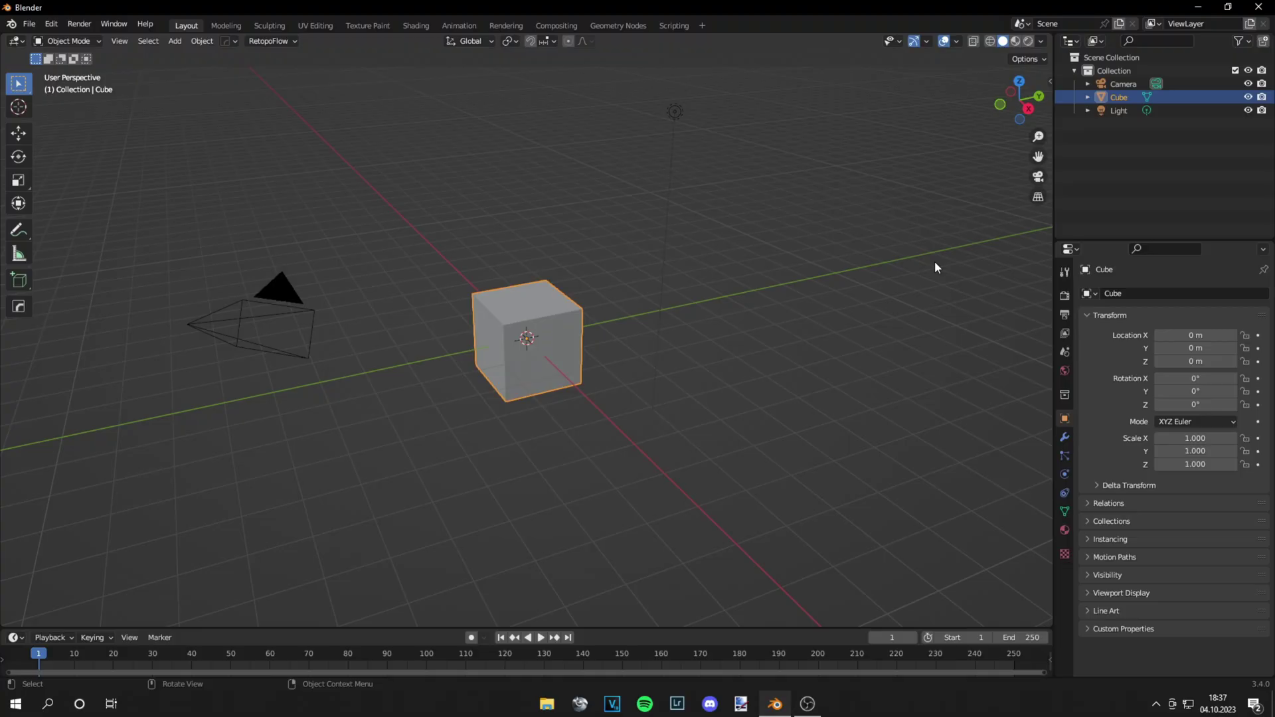
Step: Delete the default cube, add a plane at the origin and zoom in on it from above
key("x")
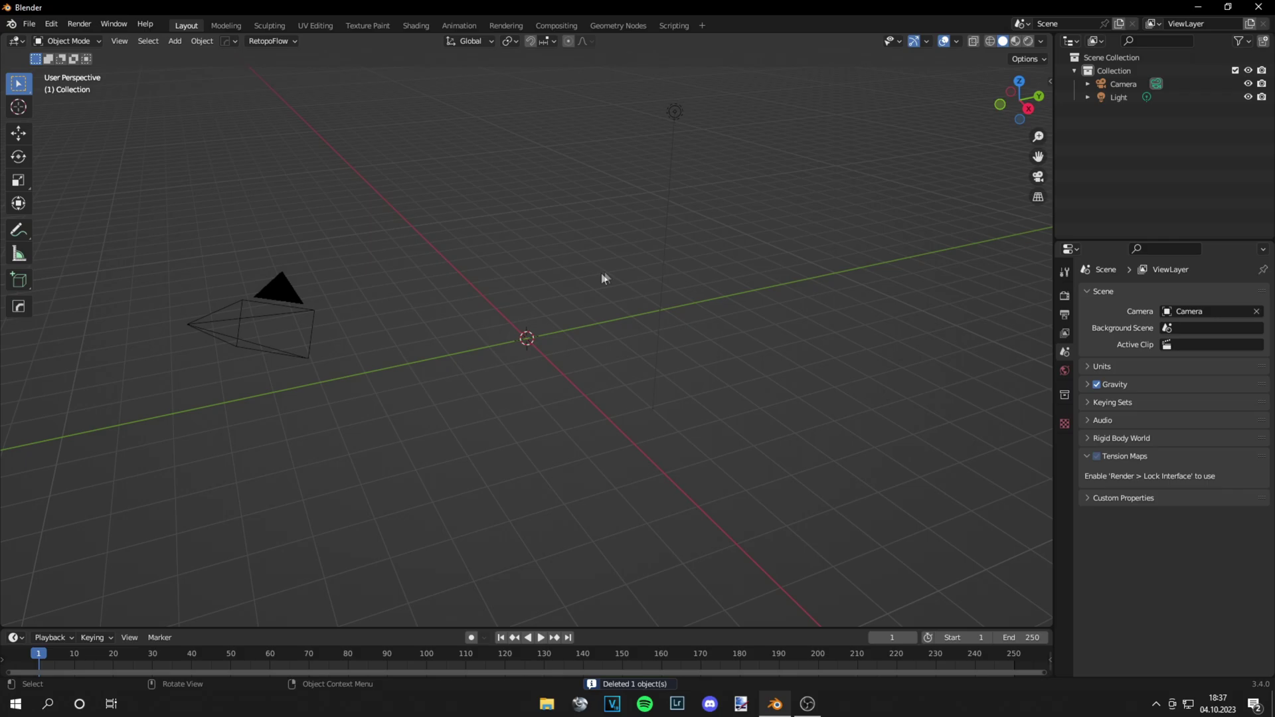
key("shift+a")
mouse_move(551, 276)
left_click(610, 279)
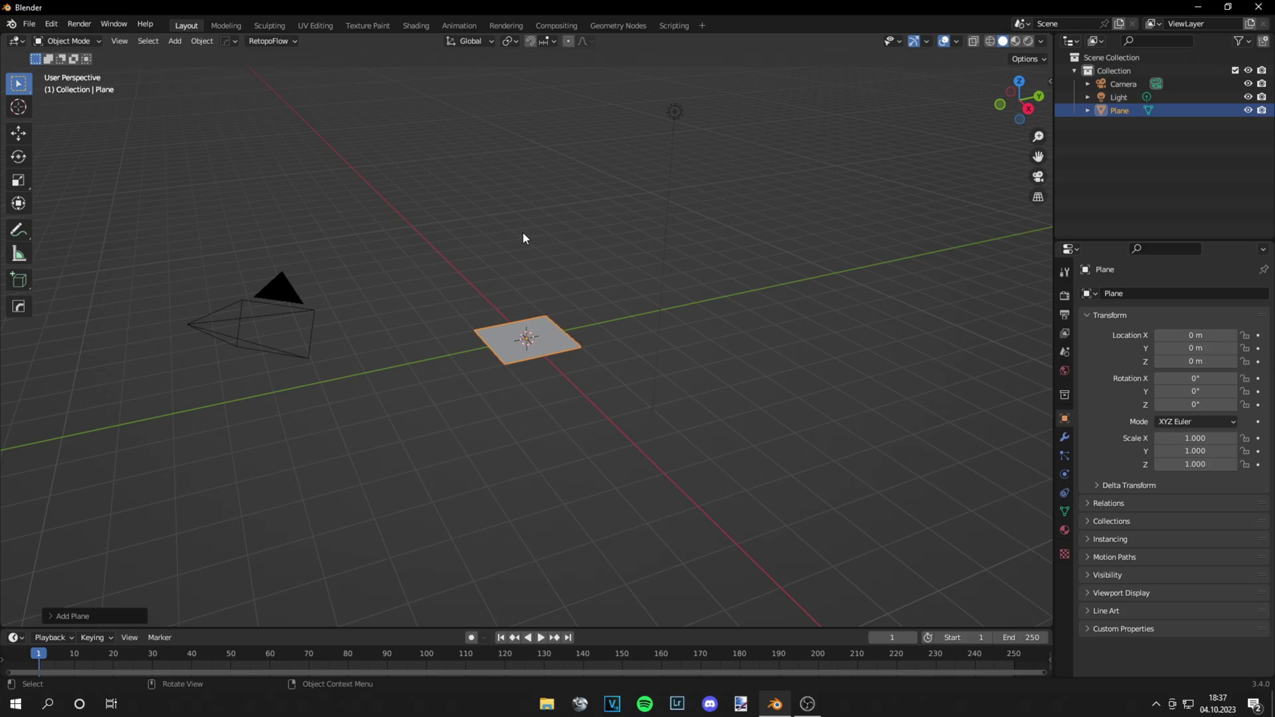
middle_click_drag(565, 329, 581, 364)
scroll(580, 364, "up", 3)
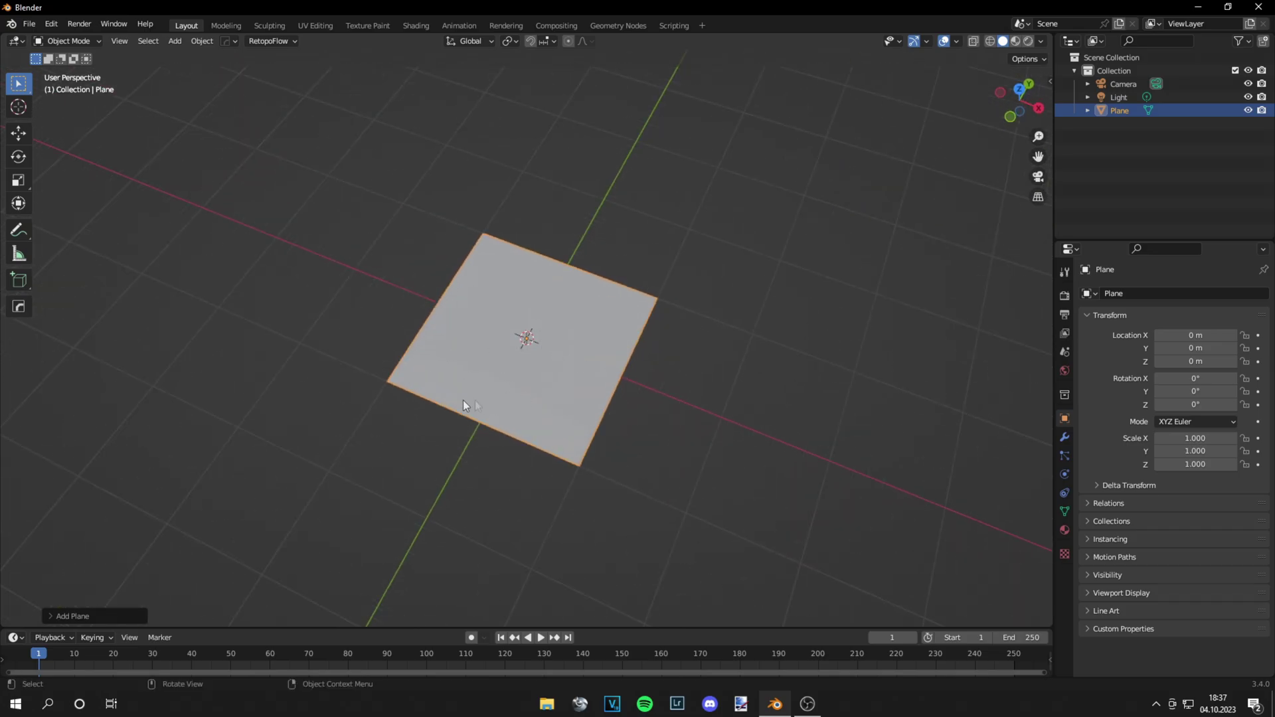
Step: Create a new material named Leaf1 for the plane in the Shading workspace
left_click(416, 26)
left_click(652, 409)
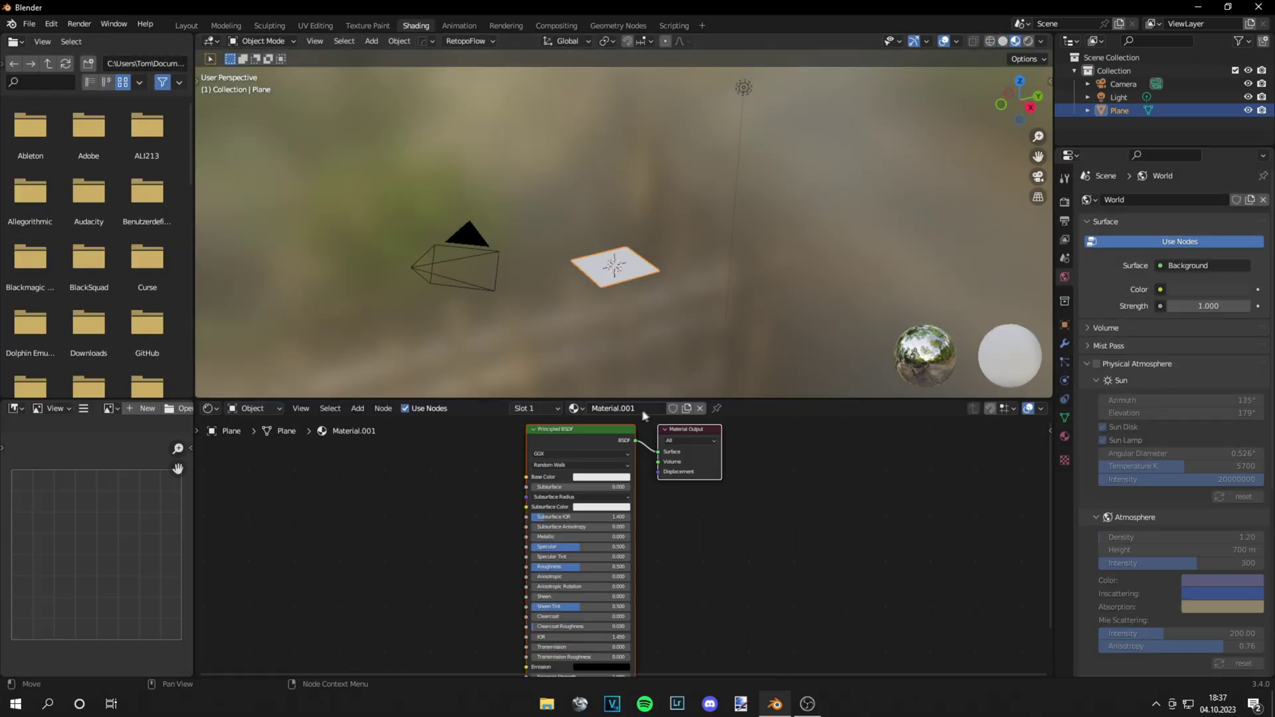
left_click(636, 409)
type("Leaf1")
key("Return")
middle_click_drag(764, 285, 824, 229)
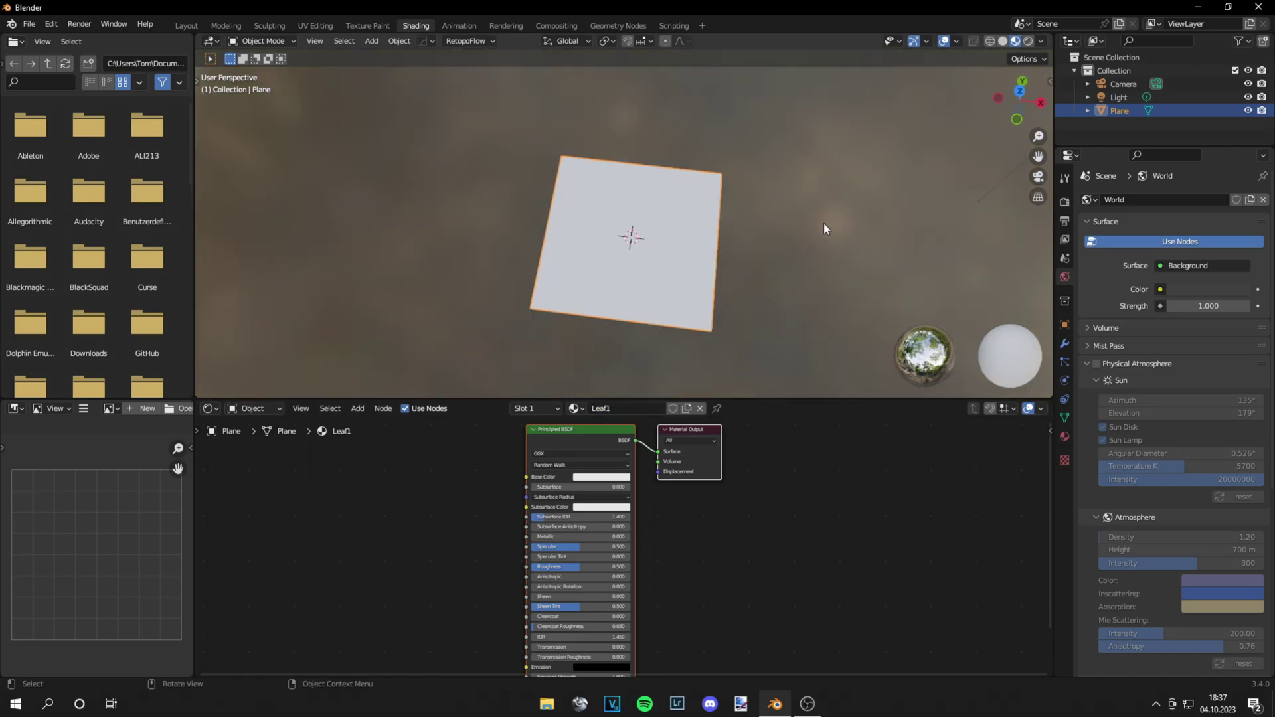
Step: Add the leaf image texture nodes and connect Leaf1_Albedo's colour to the shader's Base Color
key("shift+a")
type("image")
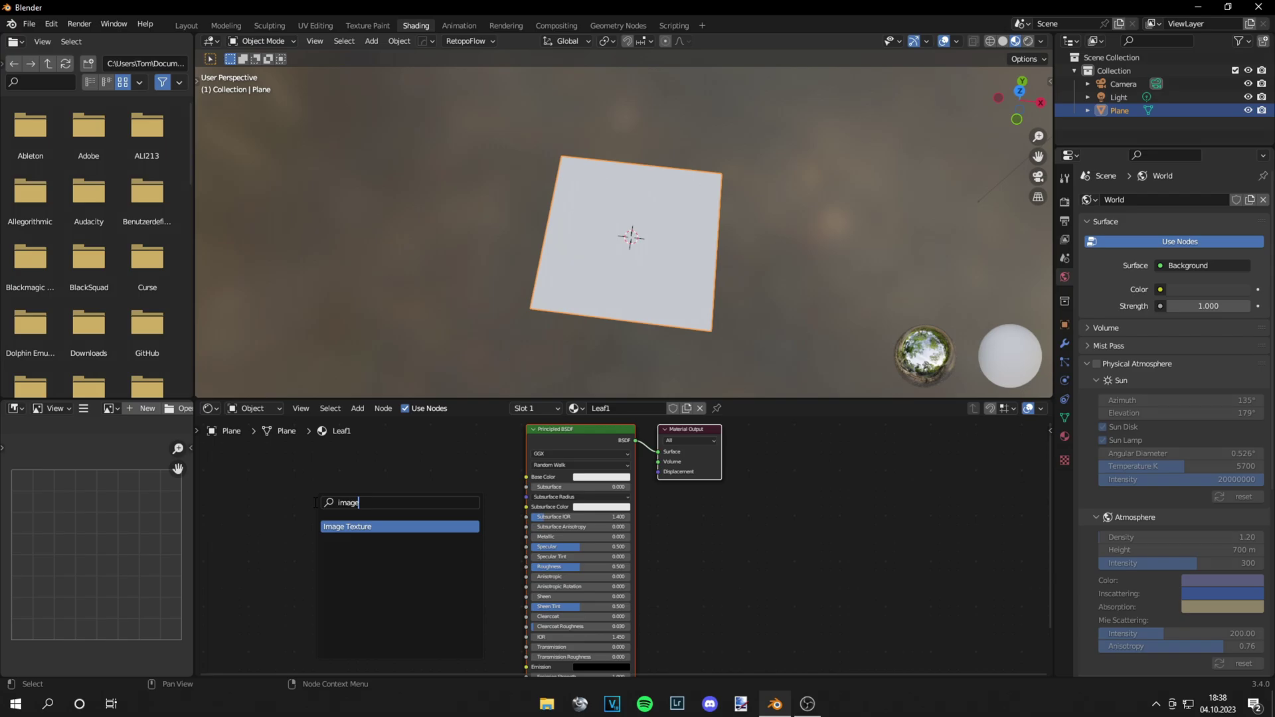
key("Return")
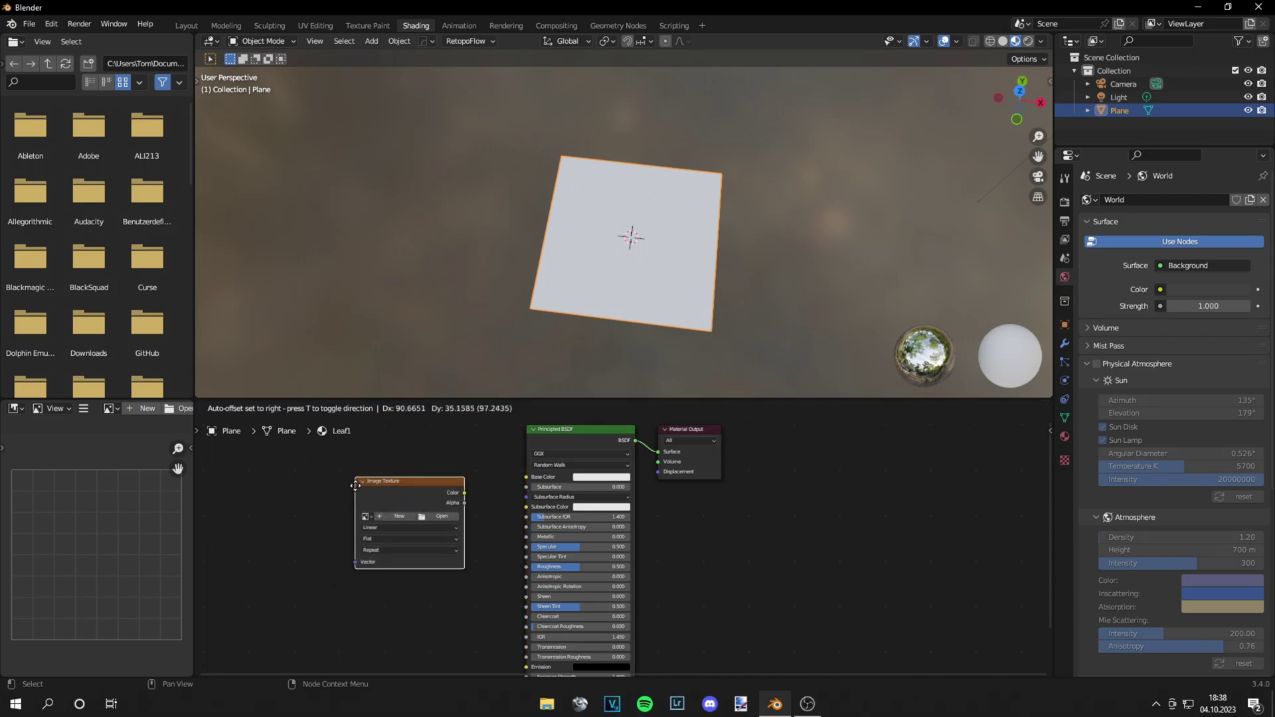
left_click(348, 508)
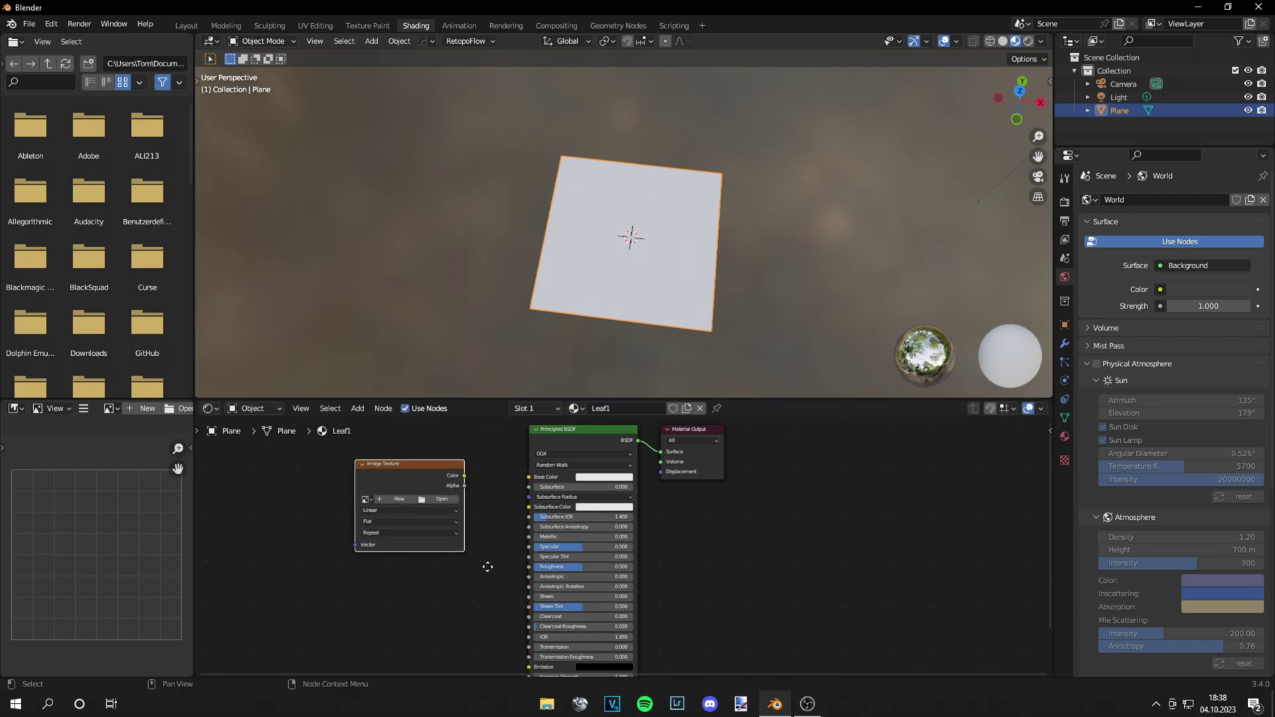
middle_click_drag(483, 561, 598, 603)
key("ctrl+v")
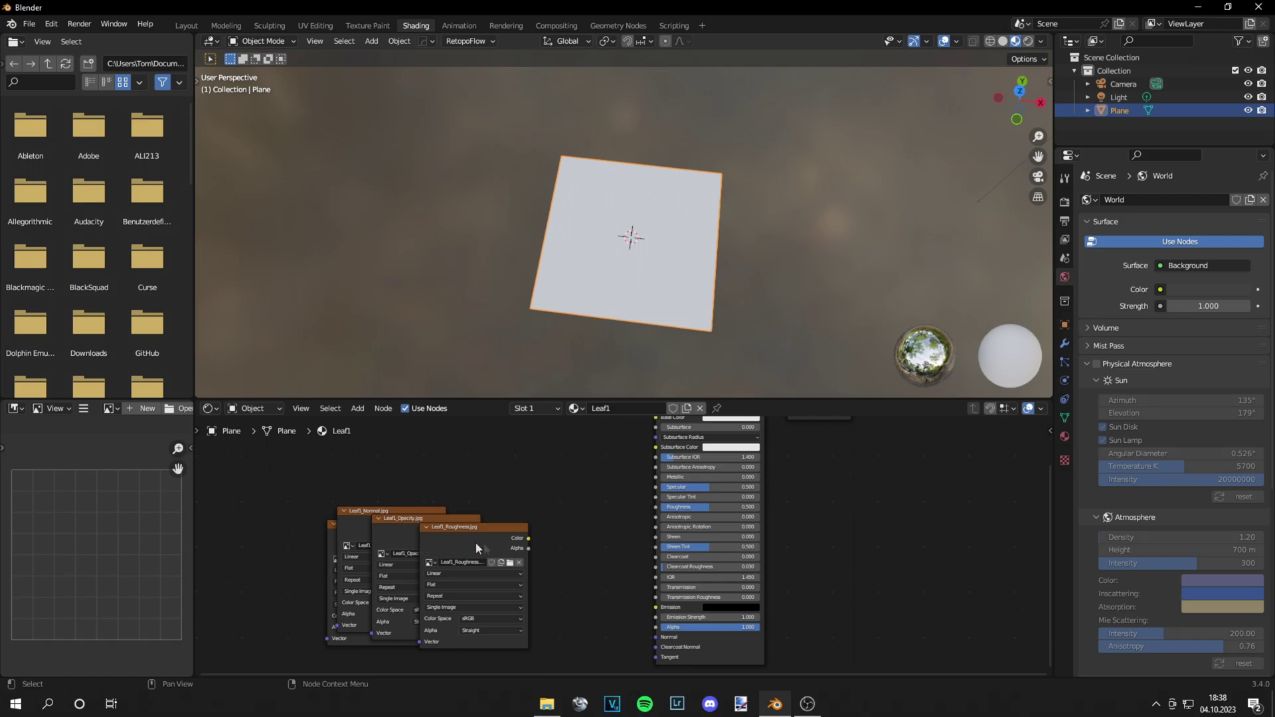
left_click(333, 542)
left_click_drag(333, 539, 386, 482)
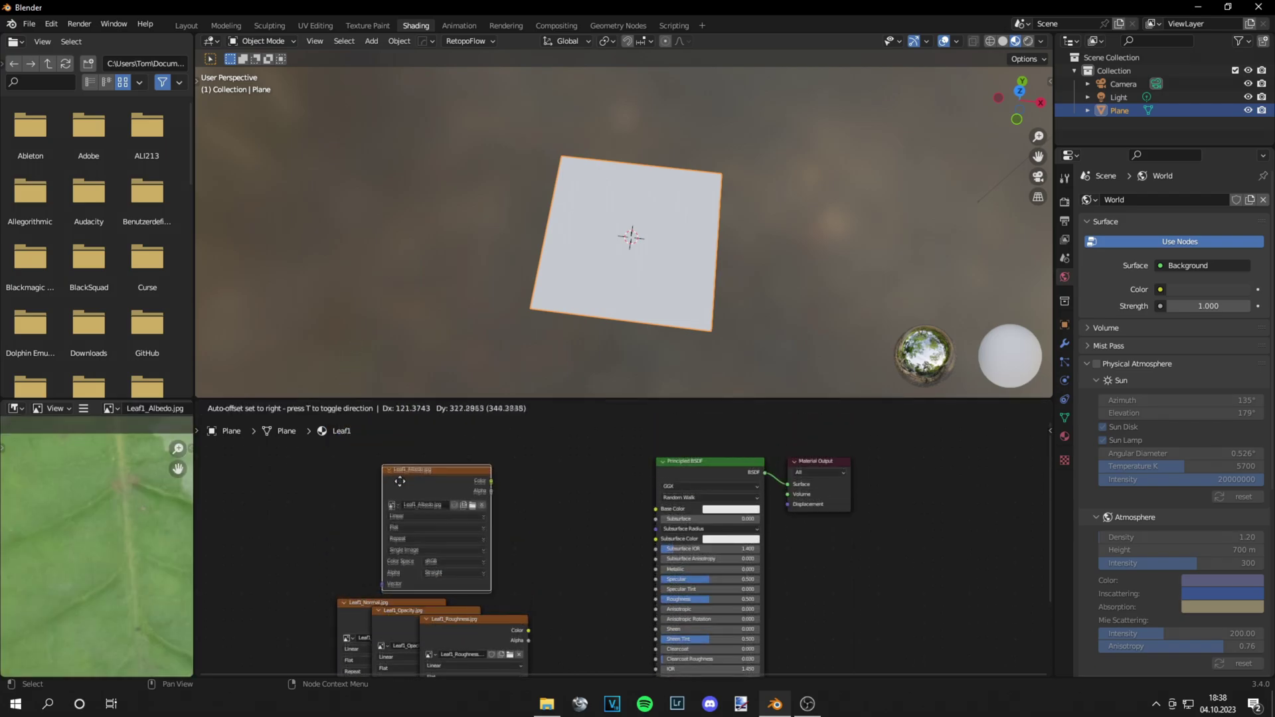
left_click_drag(490, 478, 656, 509)
Step: Link the roughness texture to the shader's Roughness and position the Leaf1_Opacity node
key("Home")
middle_click_drag(536, 640, 514, 511)
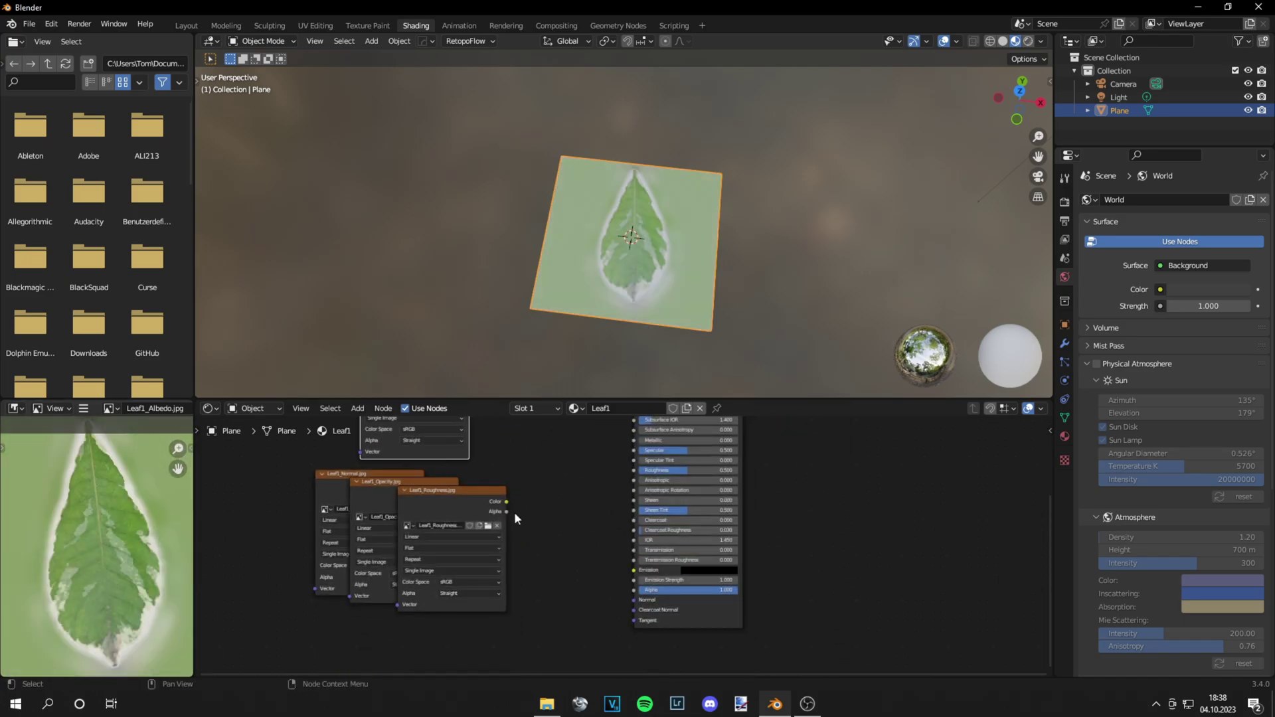
left_click_drag(506, 503, 634, 521)
left_click_drag(376, 532, 635, 517)
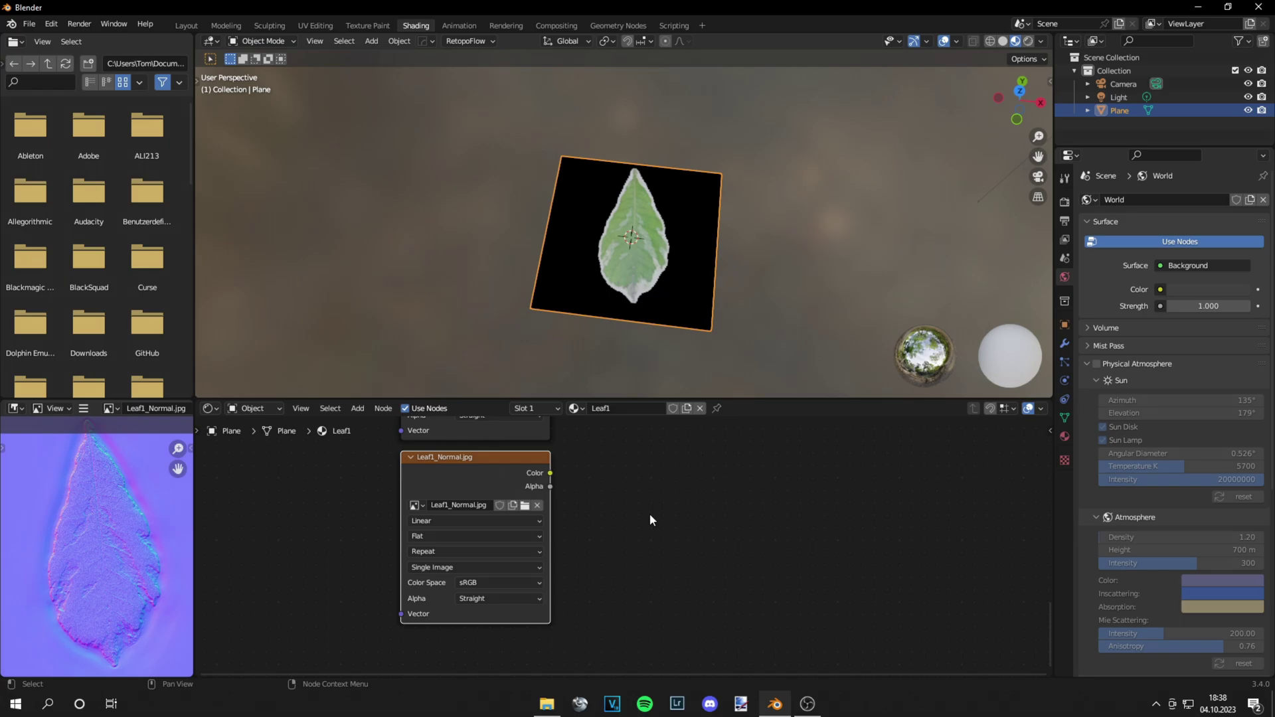
Step: Set the normal texture to Non-Color and route it through a Normal Map node into Normal
left_click(531, 583)
left_click(478, 499)
middle_click_drag(668, 478, 632, 516)
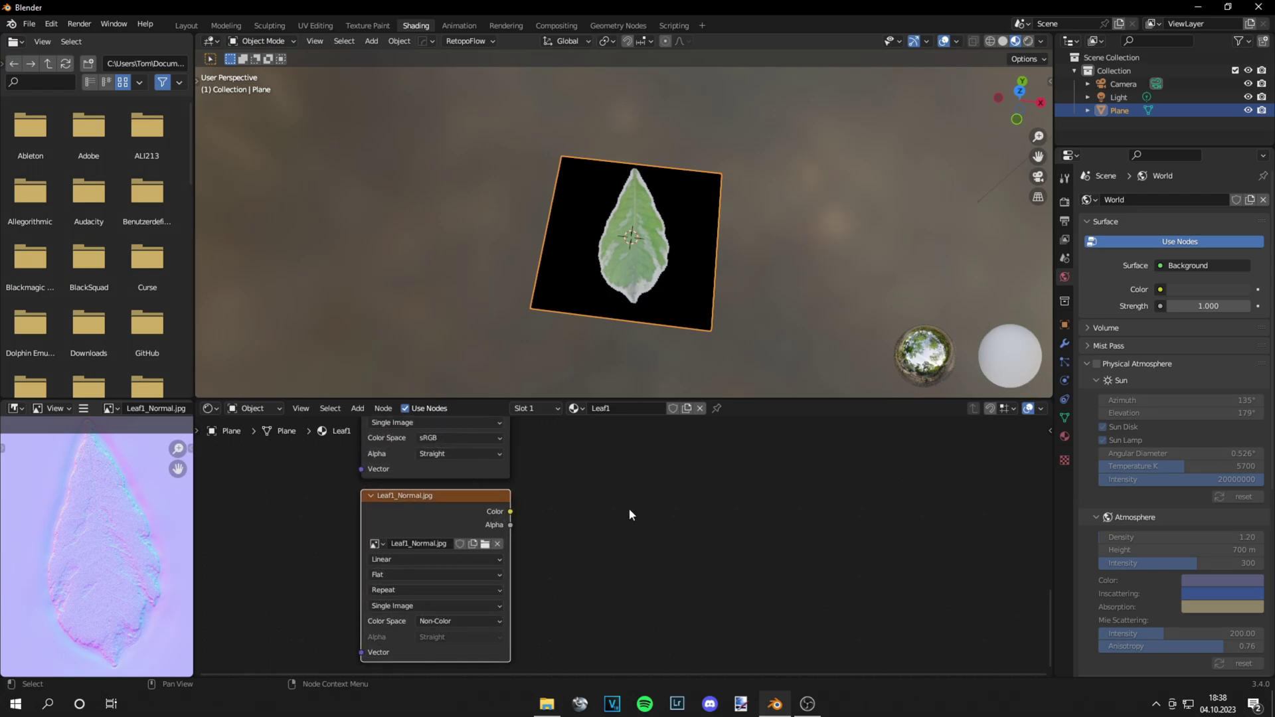
key("shift+a")
left_click(603, 497)
type("norm")
key("Return")
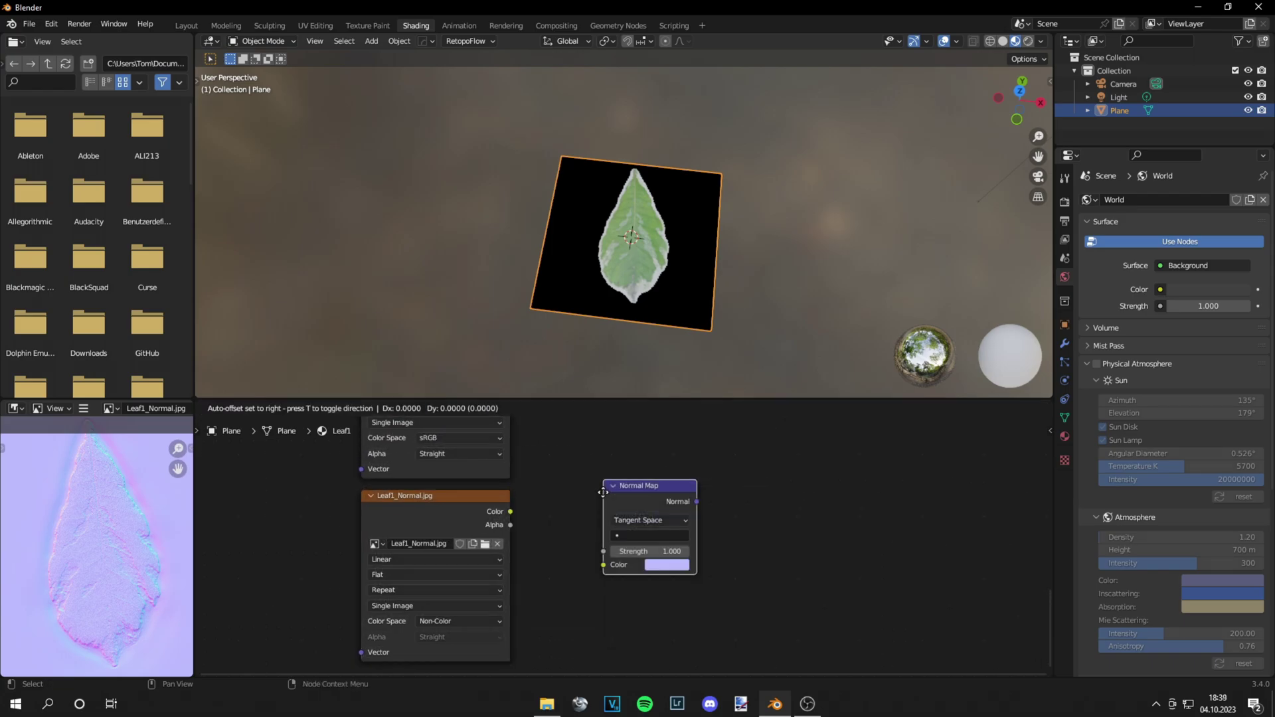
left_click(550, 485)
left_click_drag(511, 512, 555, 541)
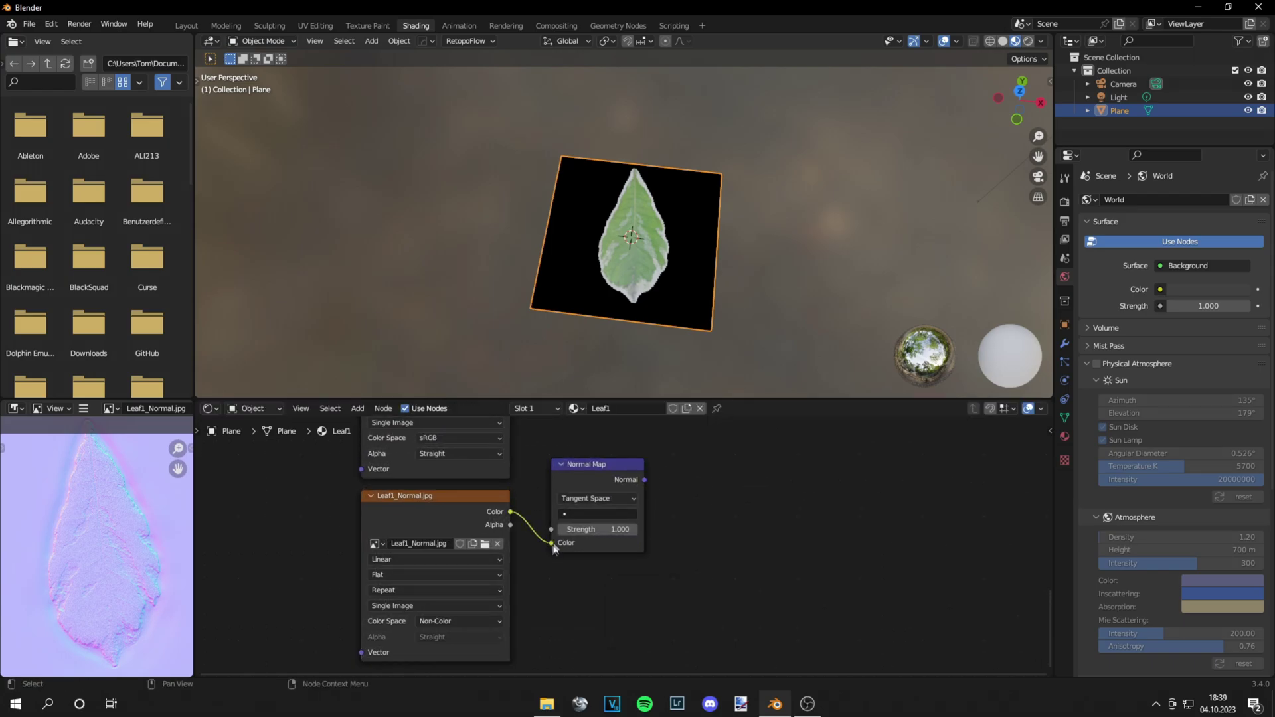
middle_click_drag(821, 449, 787, 600)
left_click_drag(615, 630, 647, 470)
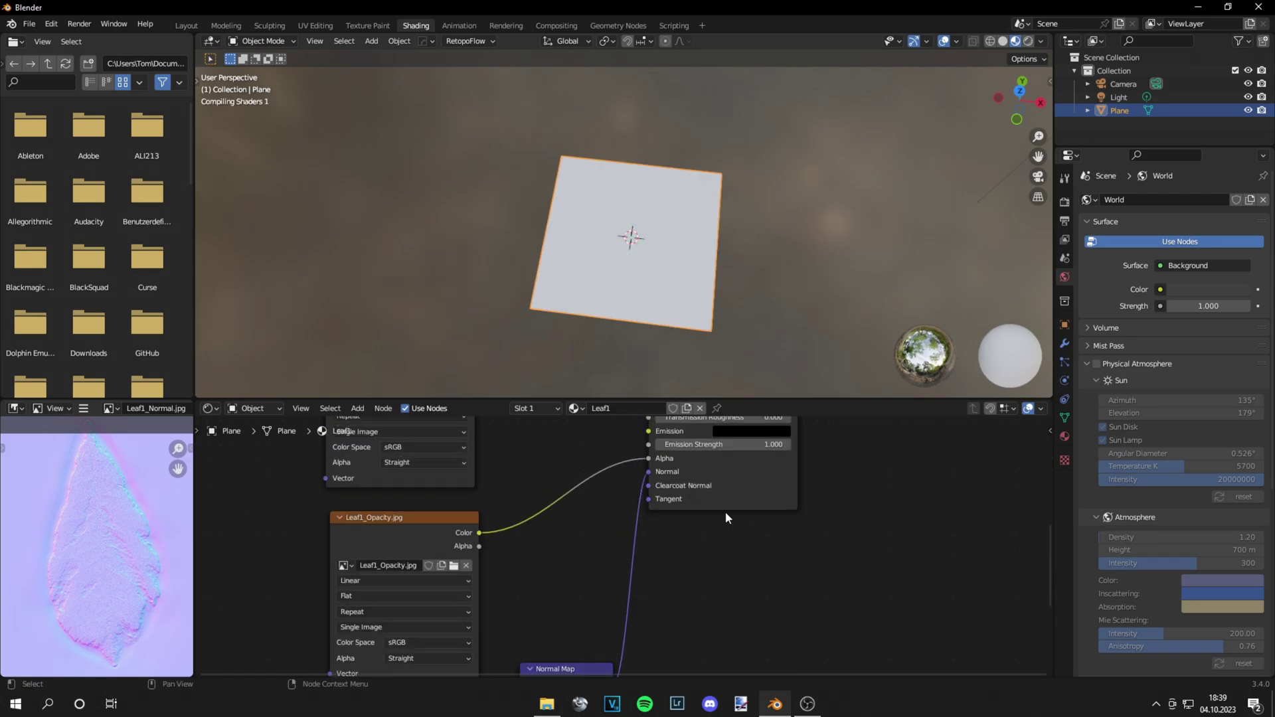
Step: Show the viewport in Rendered shading using the Cycles engine on GPU Compute
scroll(726, 511, "down", 3)
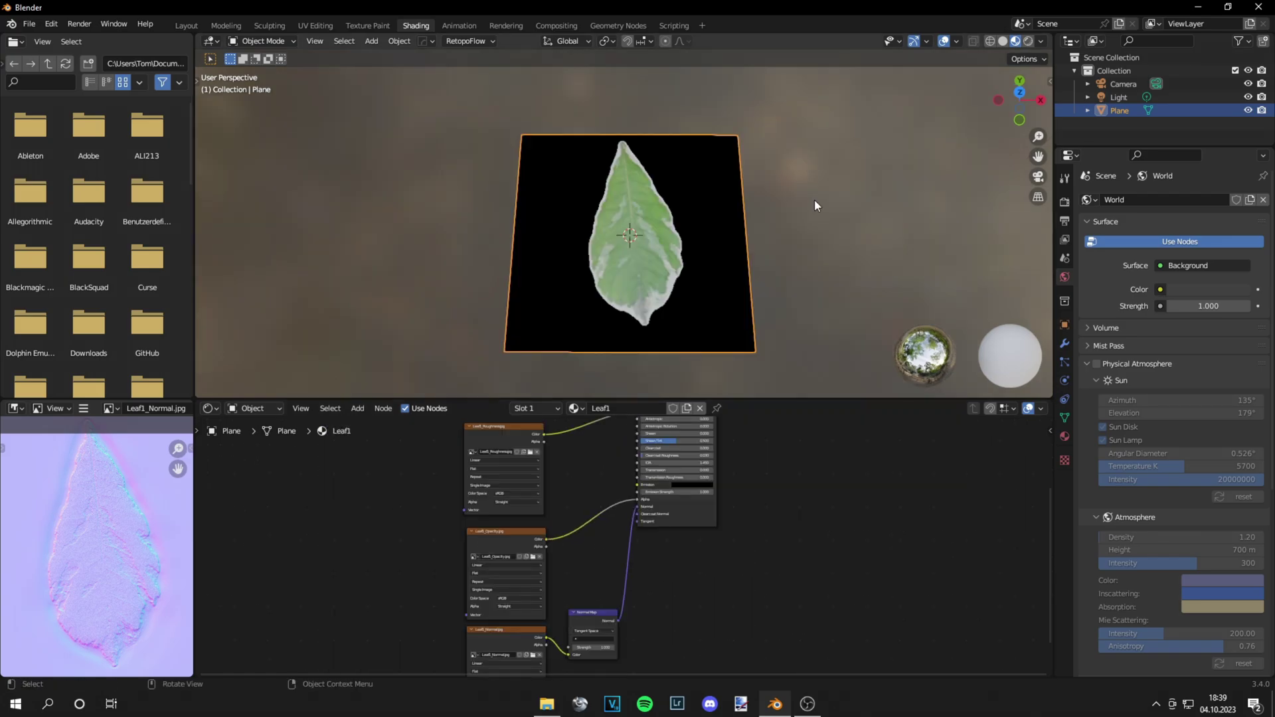
left_click(1028, 42)
left_click(1065, 202)
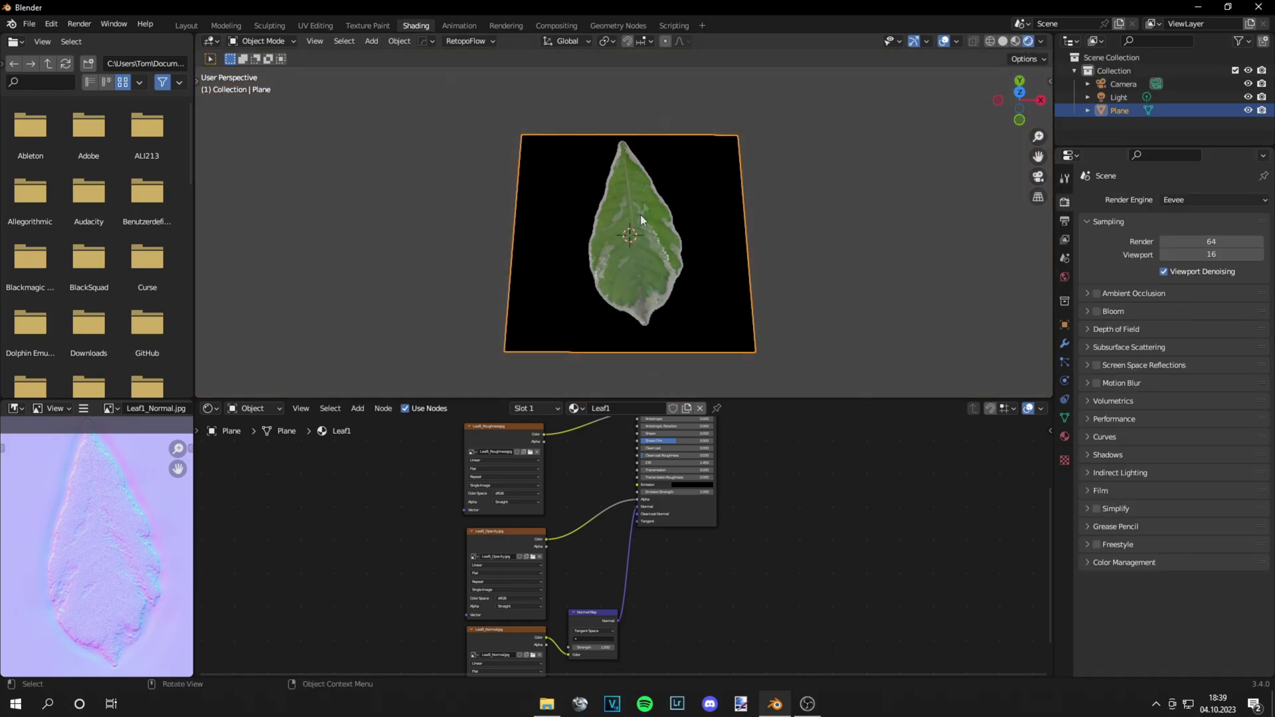
left_click(1189, 201)
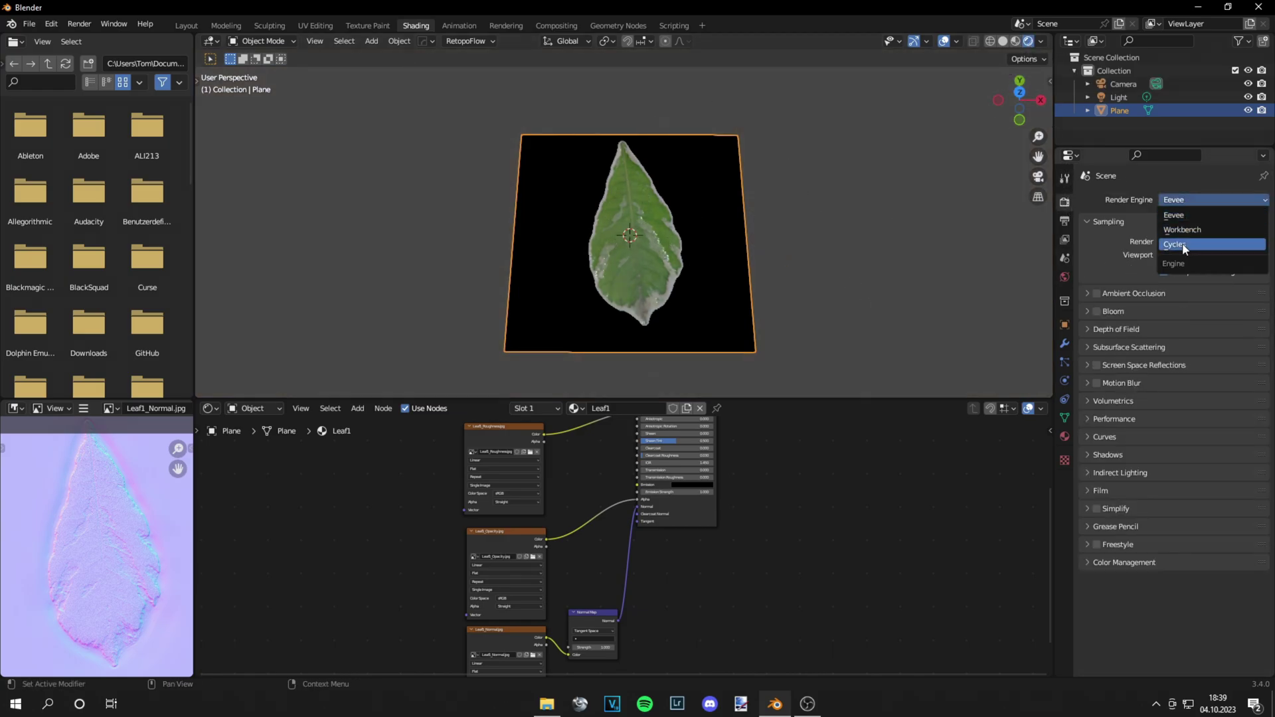
left_click(1179, 250)
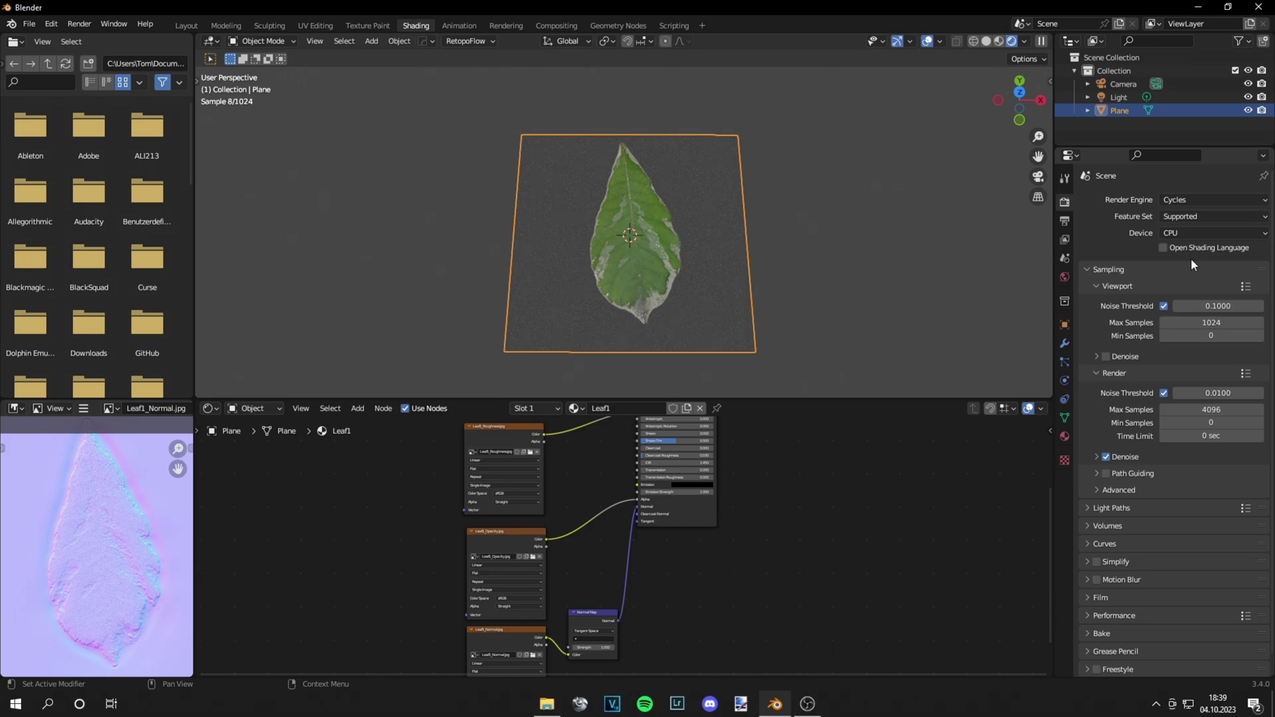
left_click(1190, 233)
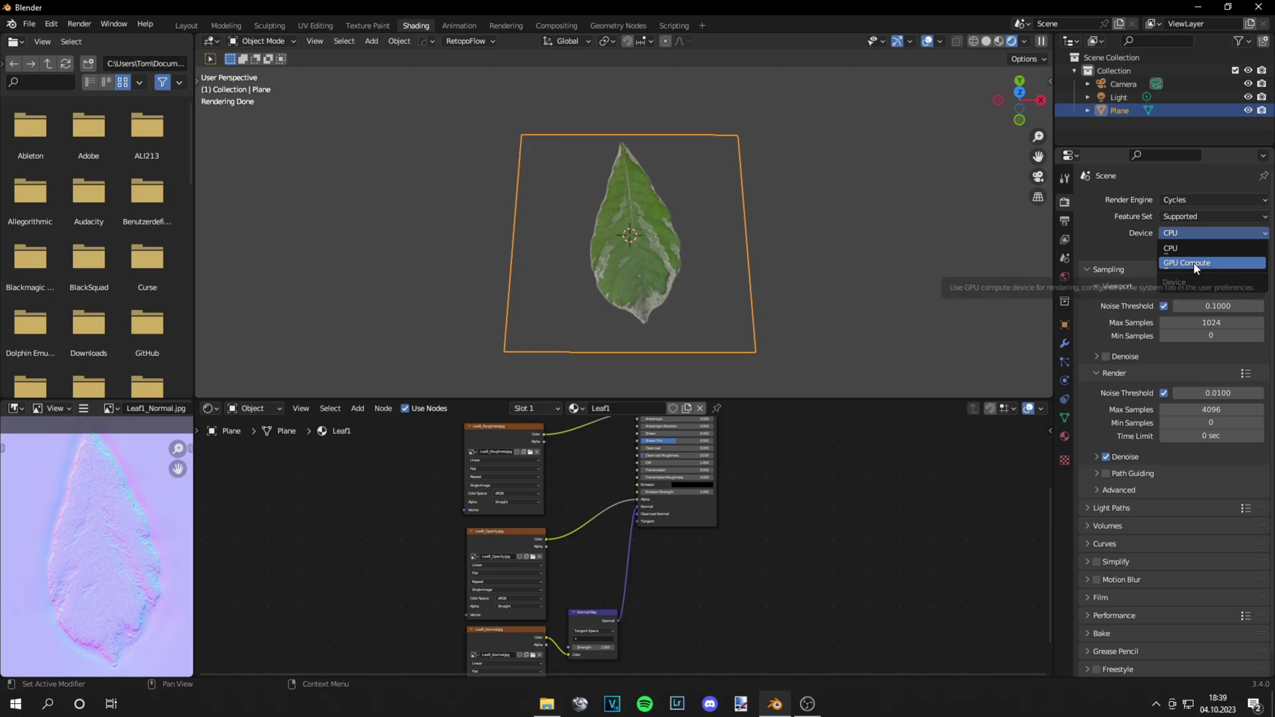
left_click(1189, 264)
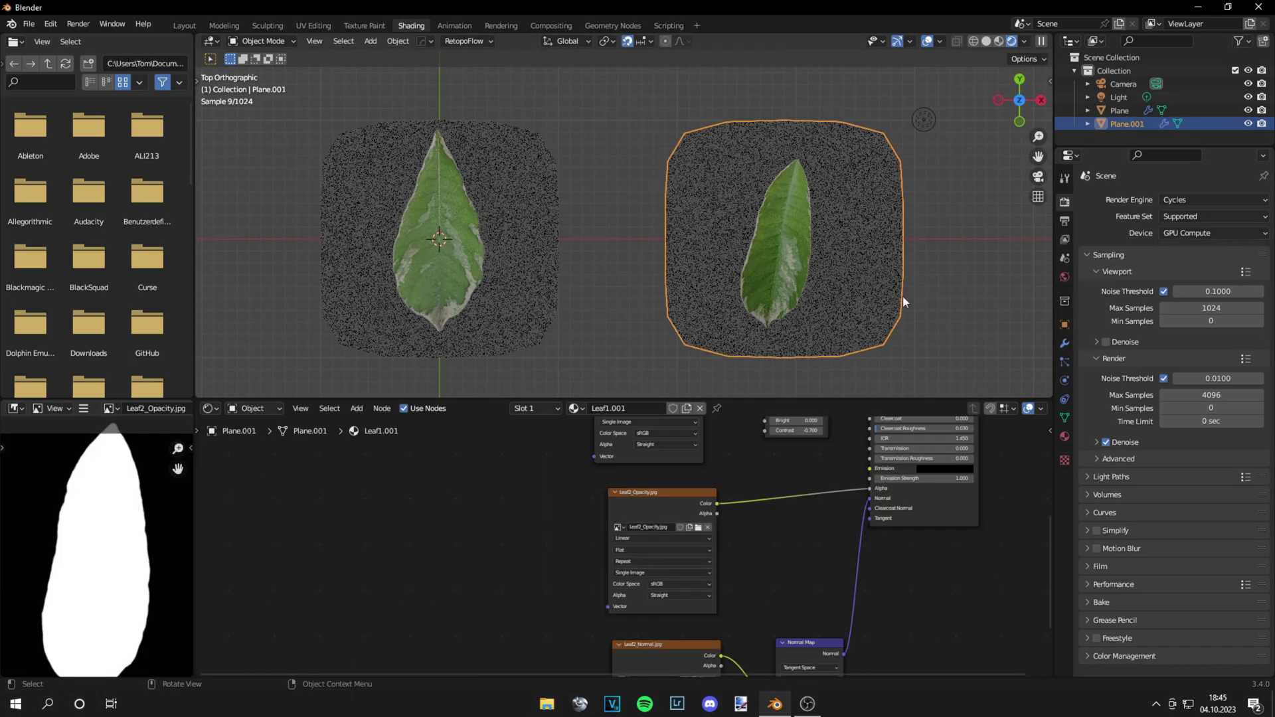
Step: Deselect the second leaf and switch the render engine back to Eevee
left_click(960, 288)
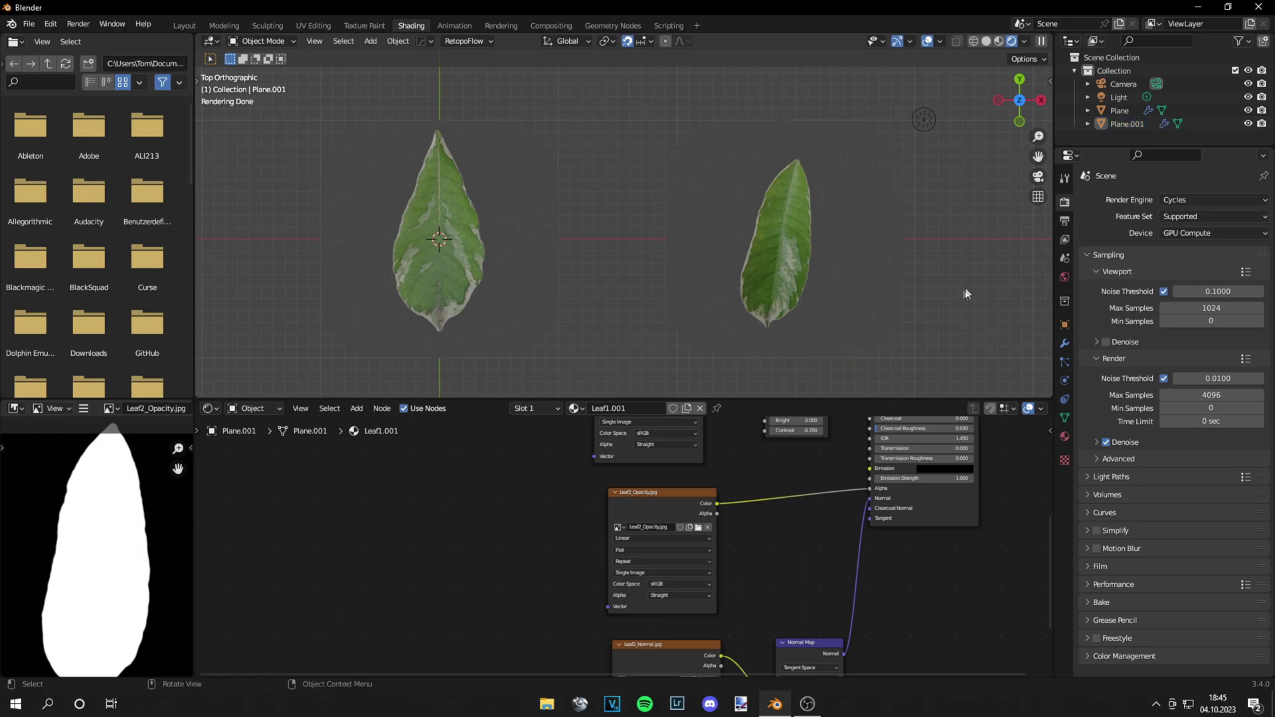
left_click(1213, 198)
left_click(1207, 214)
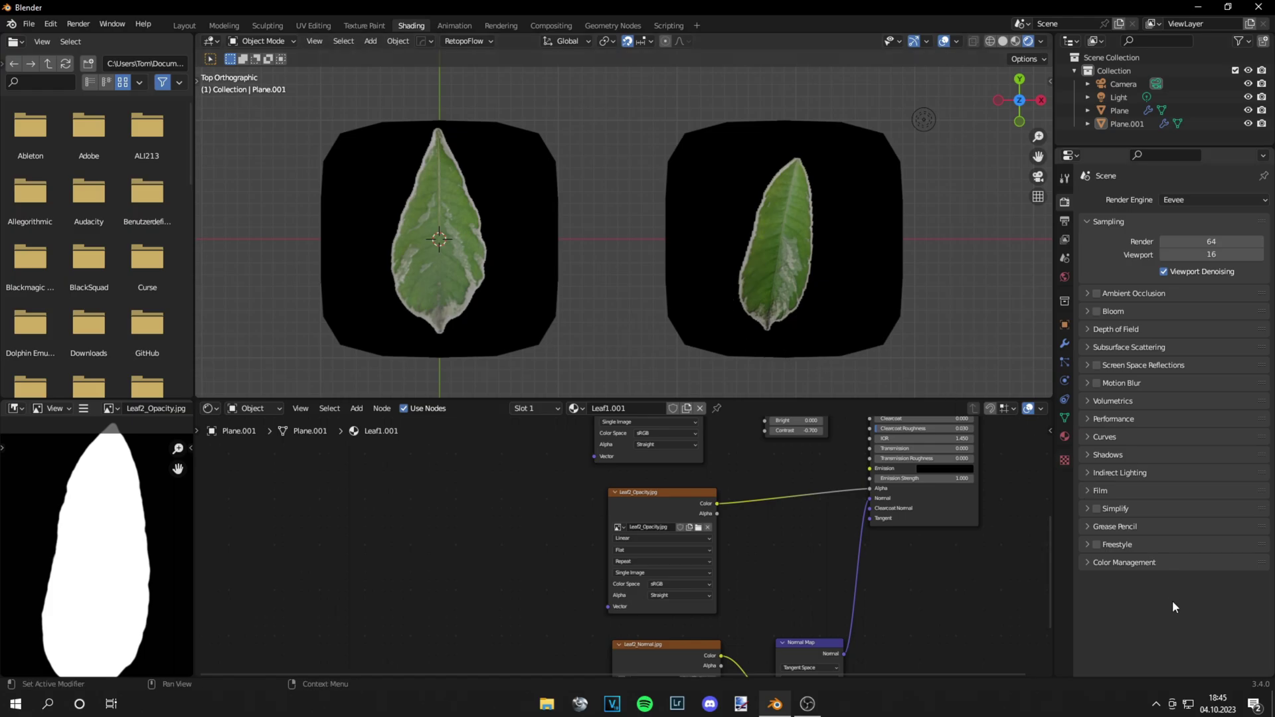
Step: Set Plane.001's material Blend Mode and Shadow Mode to Alpha Hashed
left_click(874, 321)
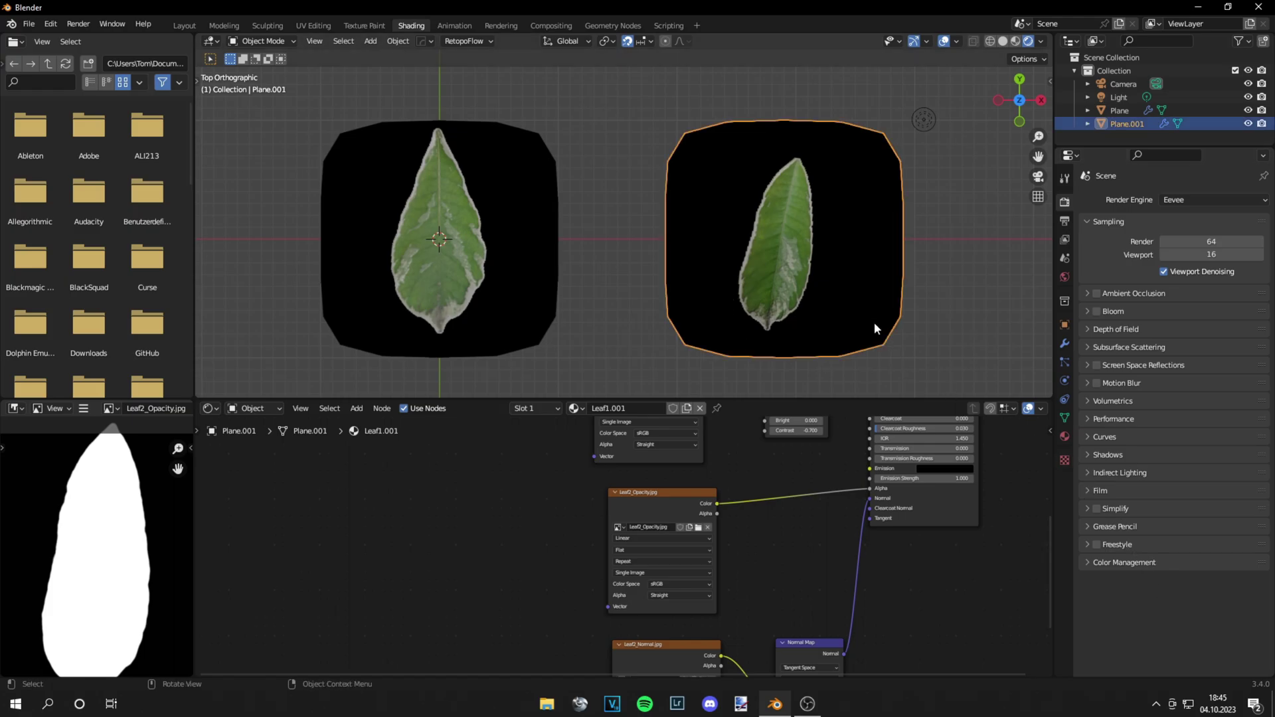
left_click(1065, 437)
scroll(1109, 550, "down", 6)
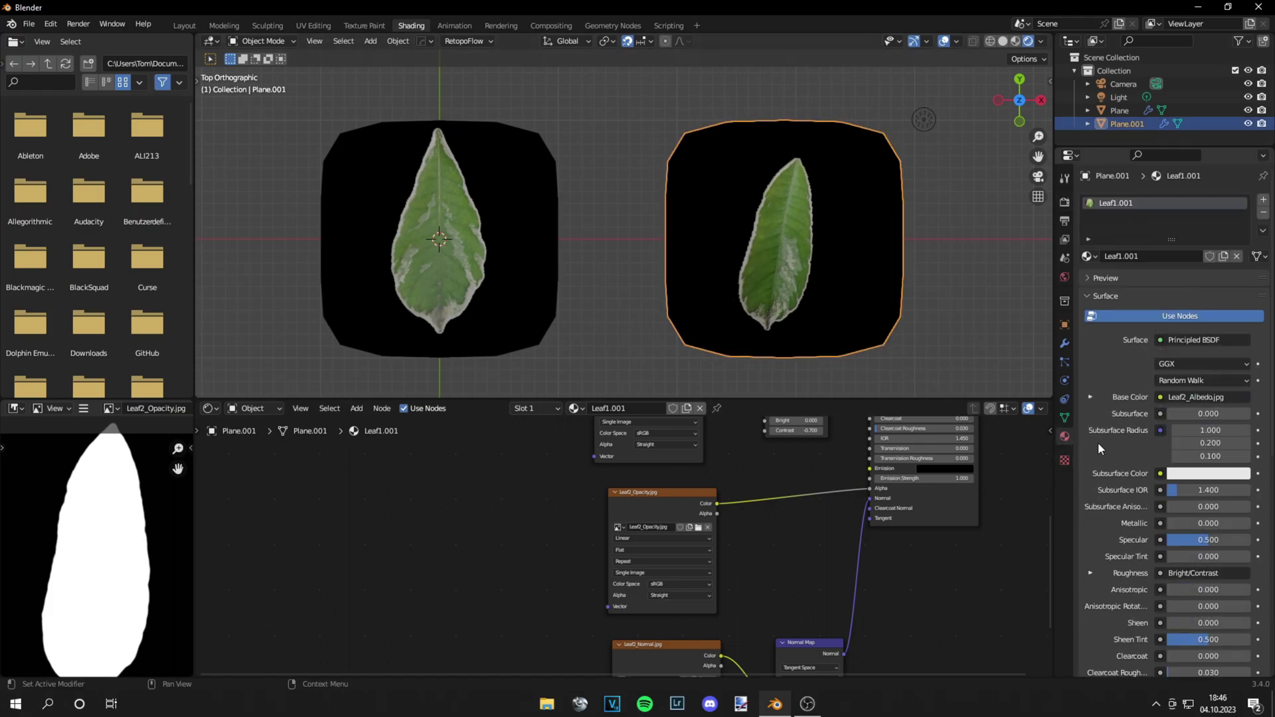
scroll(1098, 444, "down", 8)
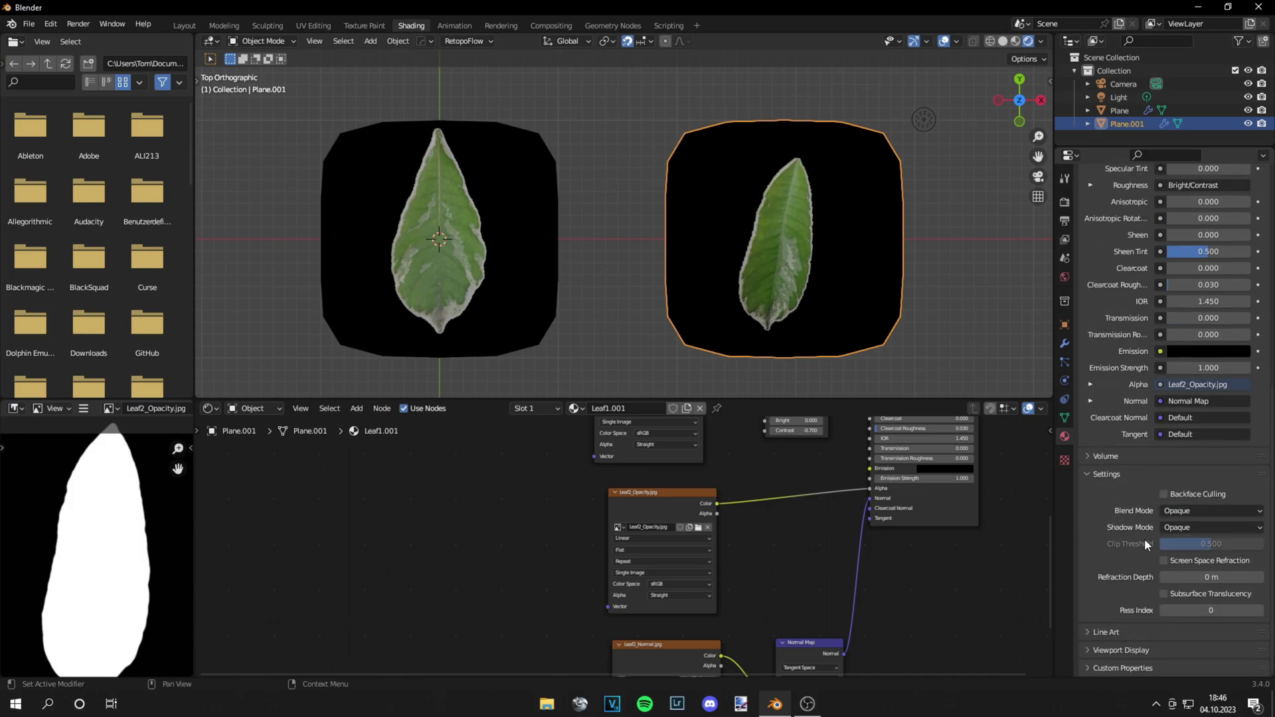
left_click(1198, 509)
left_click(1202, 556)
left_click(1201, 525)
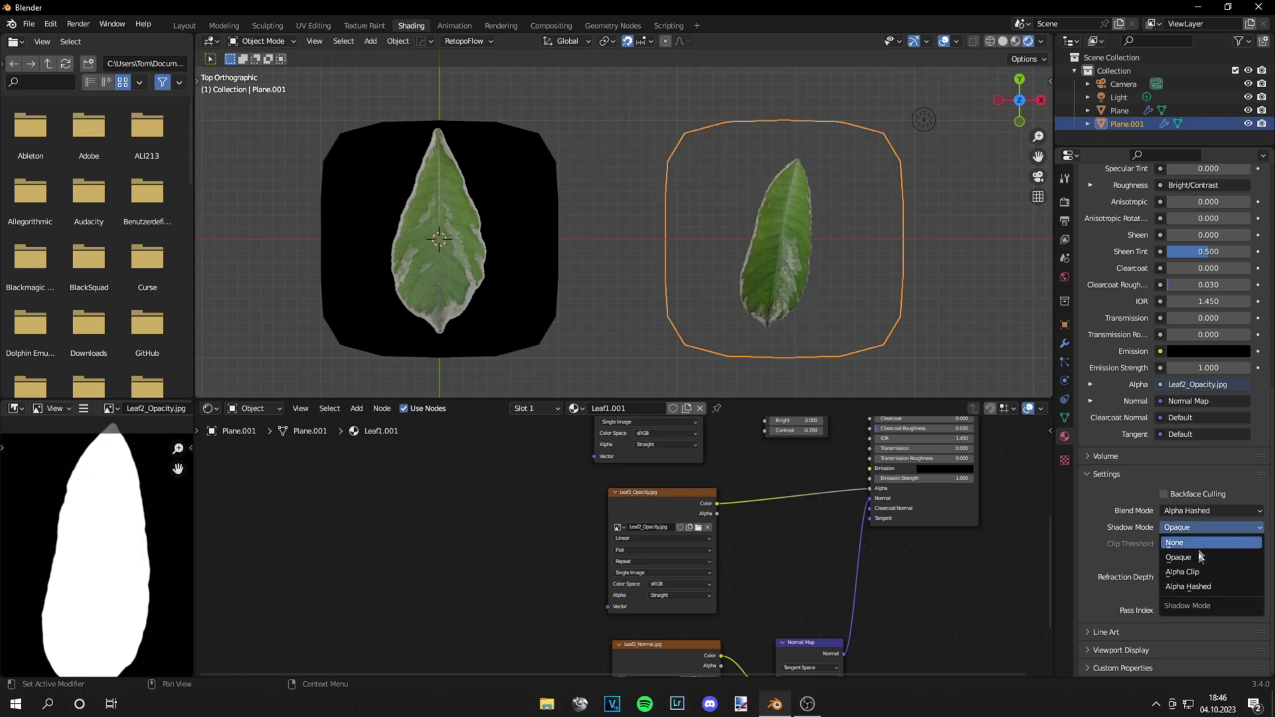
left_click(1186, 590)
left_click(973, 325)
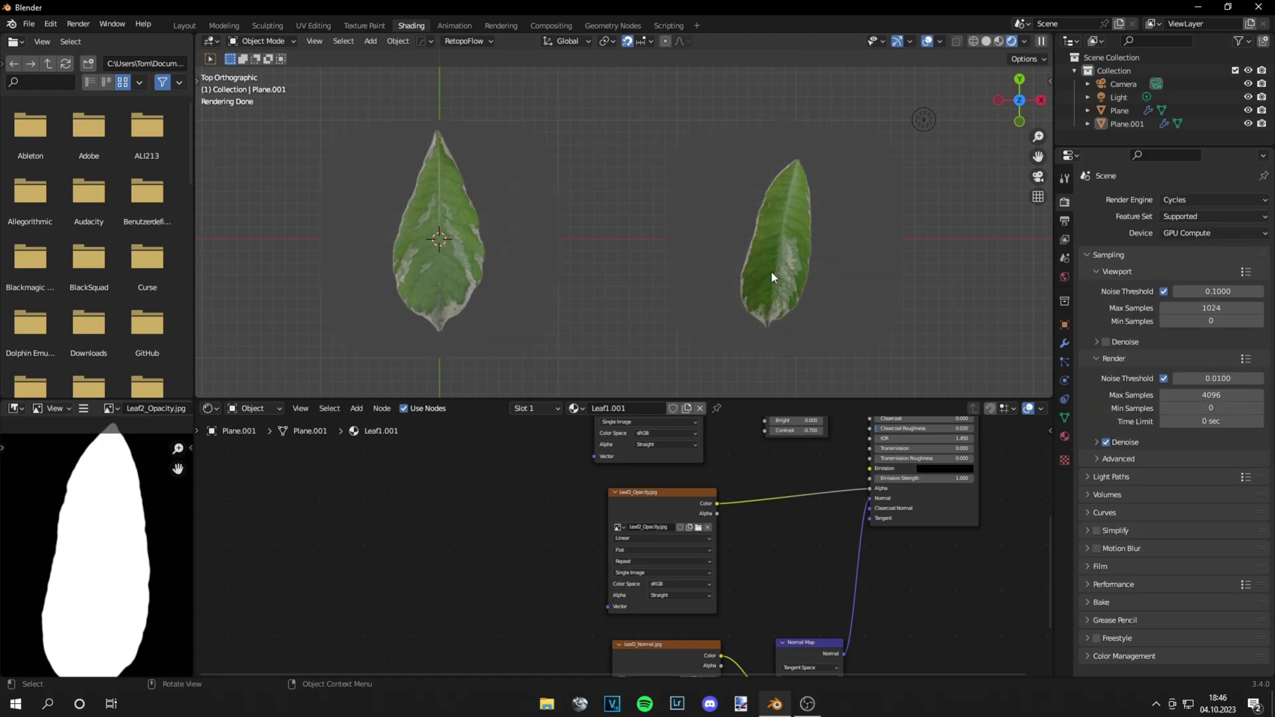
Step: Try a much lower Specular value, then restore it to 0.500
middle_click_drag(784, 472, 782, 562)
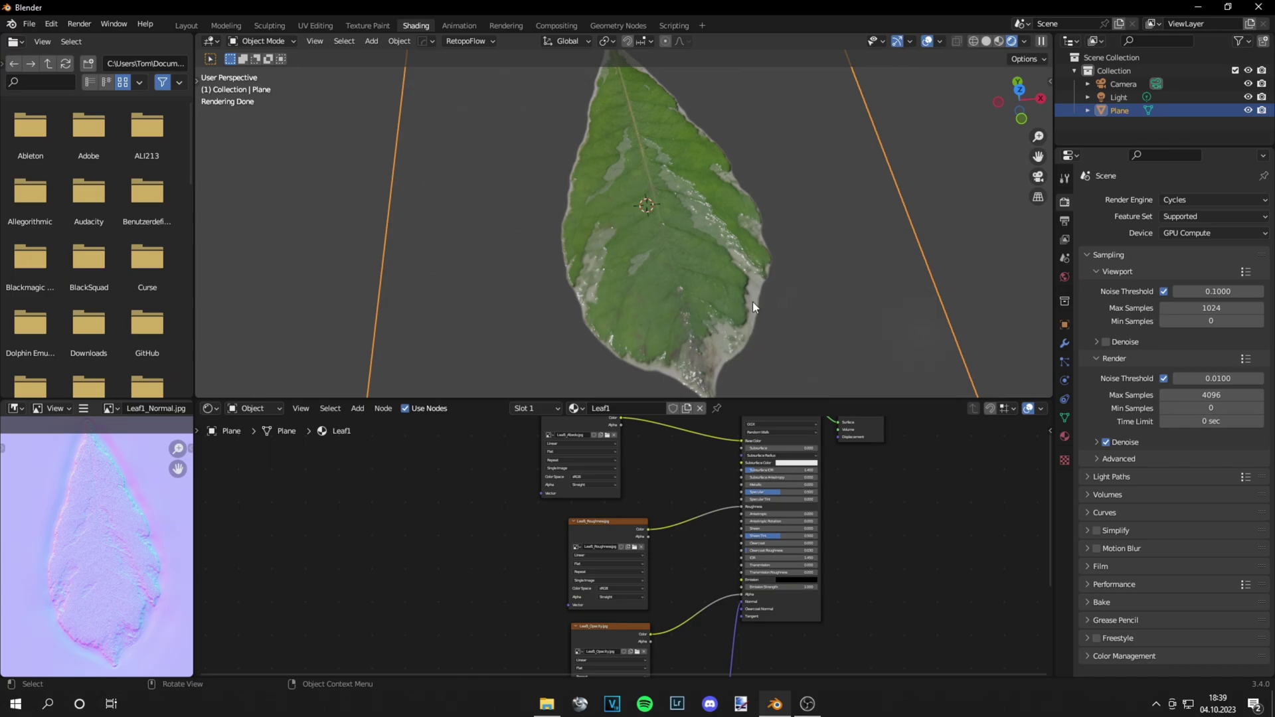
scroll(743, 530, "up", 4)
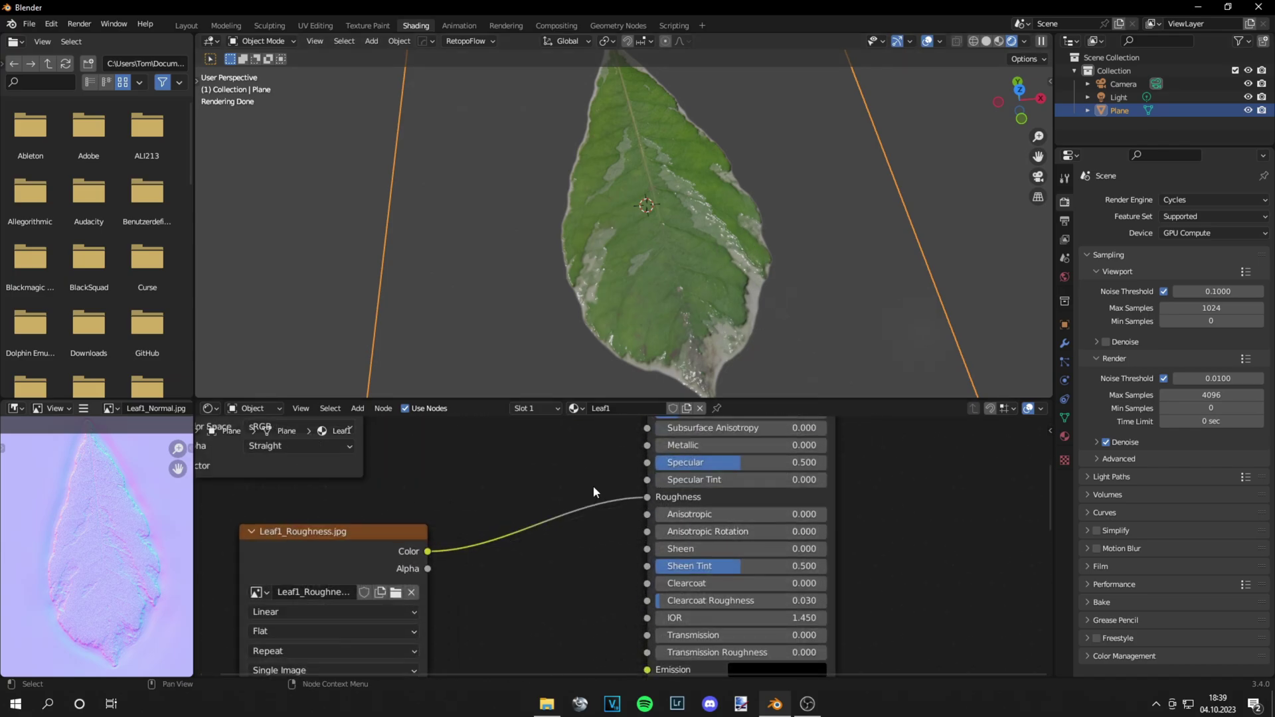
mouse_move(750, 464)
left_mouse_down()
mouse_move(659, 463)
mouse_move(811, 463)
mouse_move(742, 464)
left_mouse_up()
middle_click_drag(512, 593, 634, 565, "ctrl")
Step: Insert a Bright/Contrast node on the roughness link with Bright -0.100 and Contrast -0.700
key("shift+a")
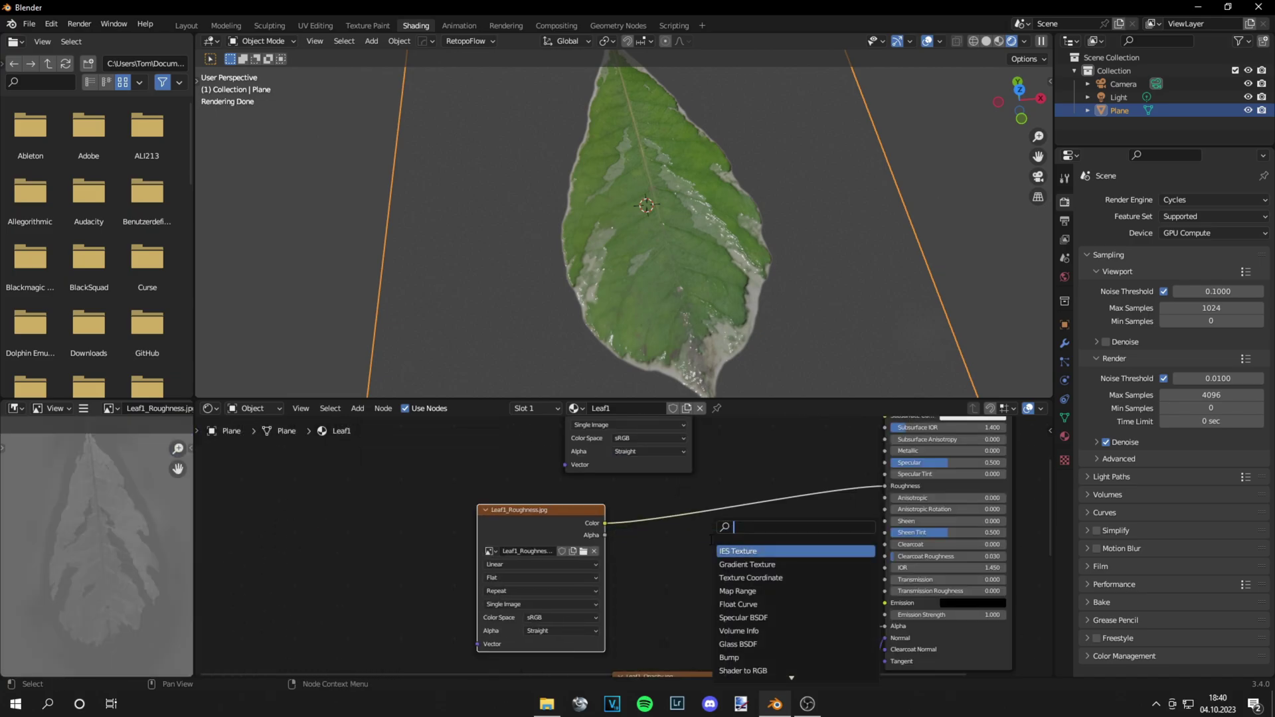
type("bright")
key("Return")
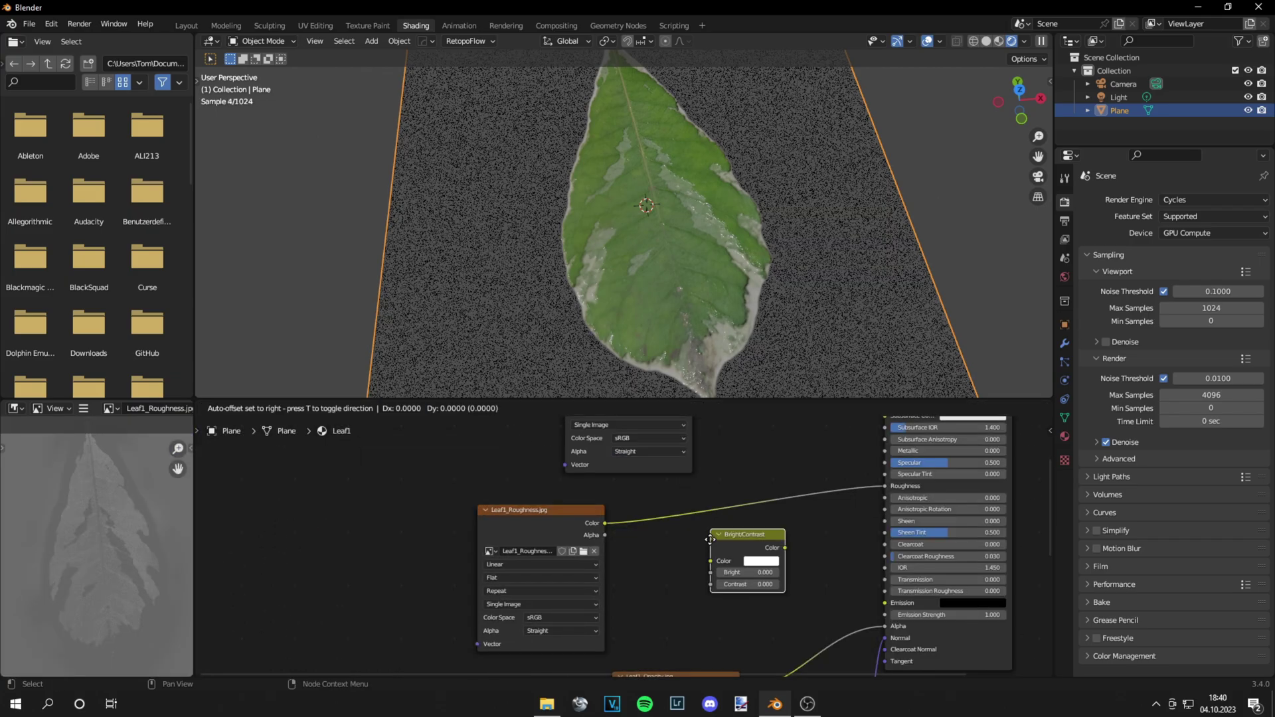
left_click(705, 502)
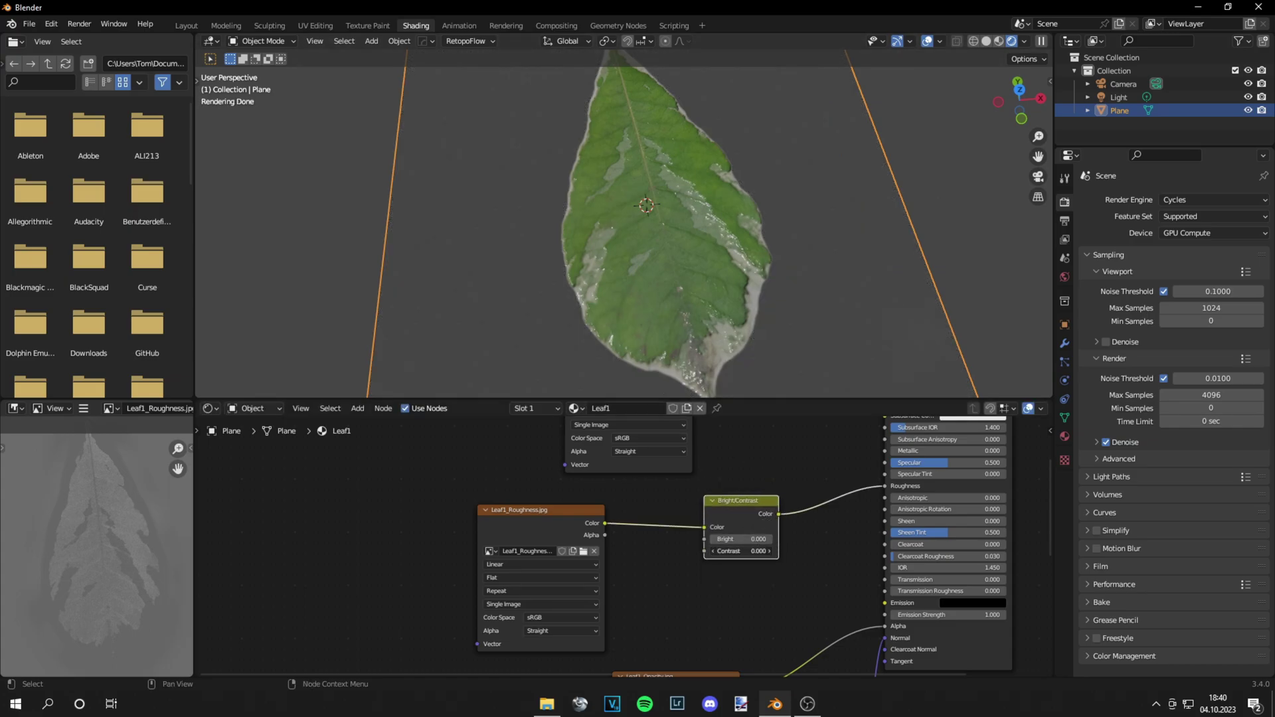
left_click_drag(741, 551, 690, 551)
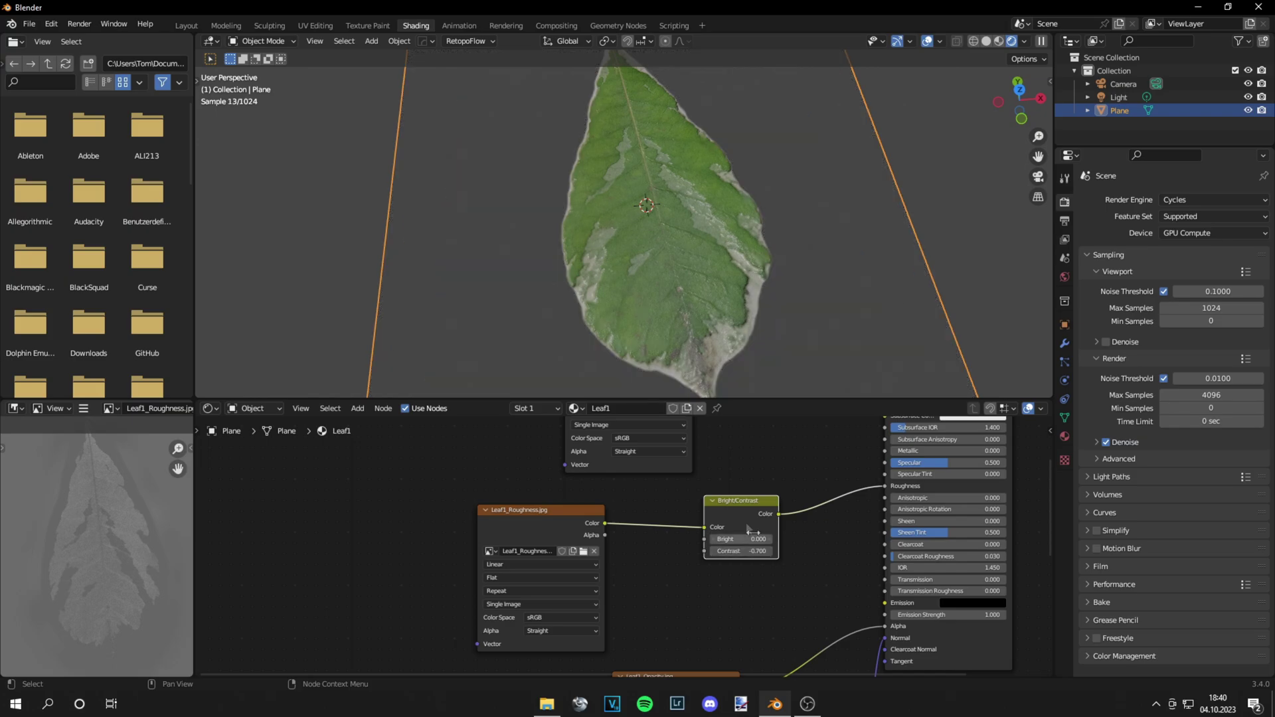
left_click(711, 537)
left_click_drag(605, 524, 888, 487)
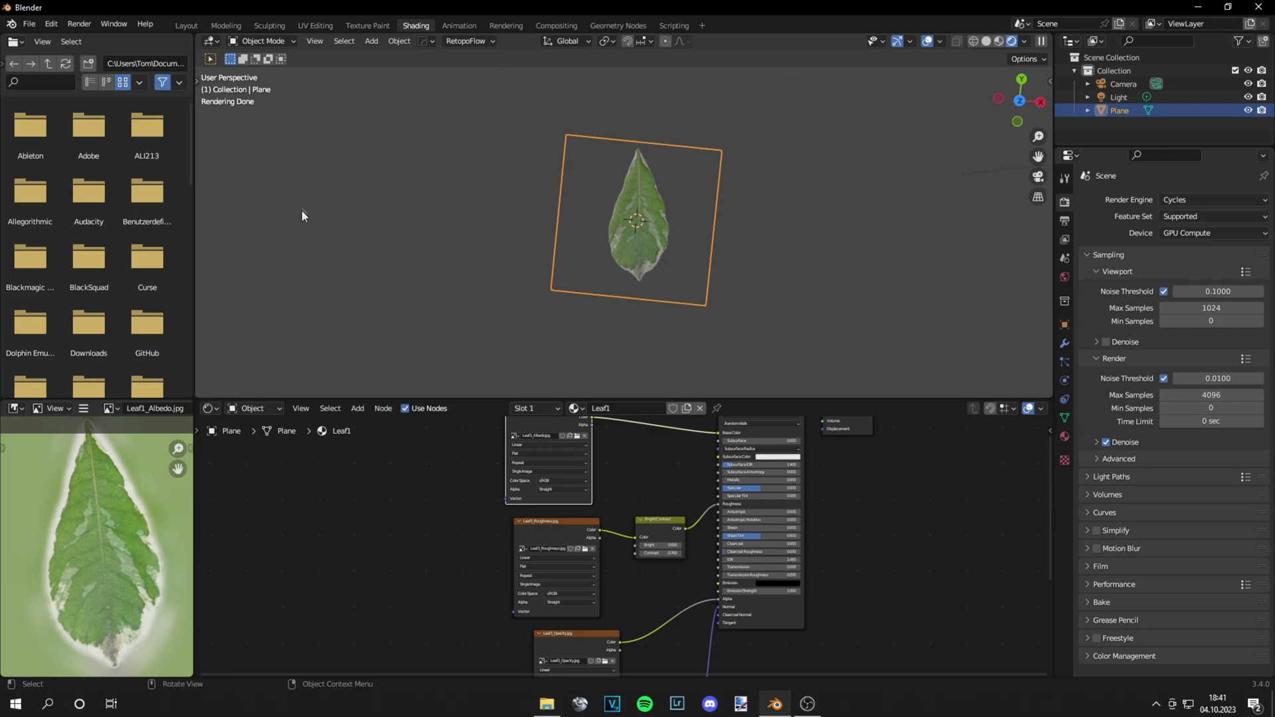
Step: In UV Editing, widen the panels, select the plane and frame it in top view
left_click(325, 24)
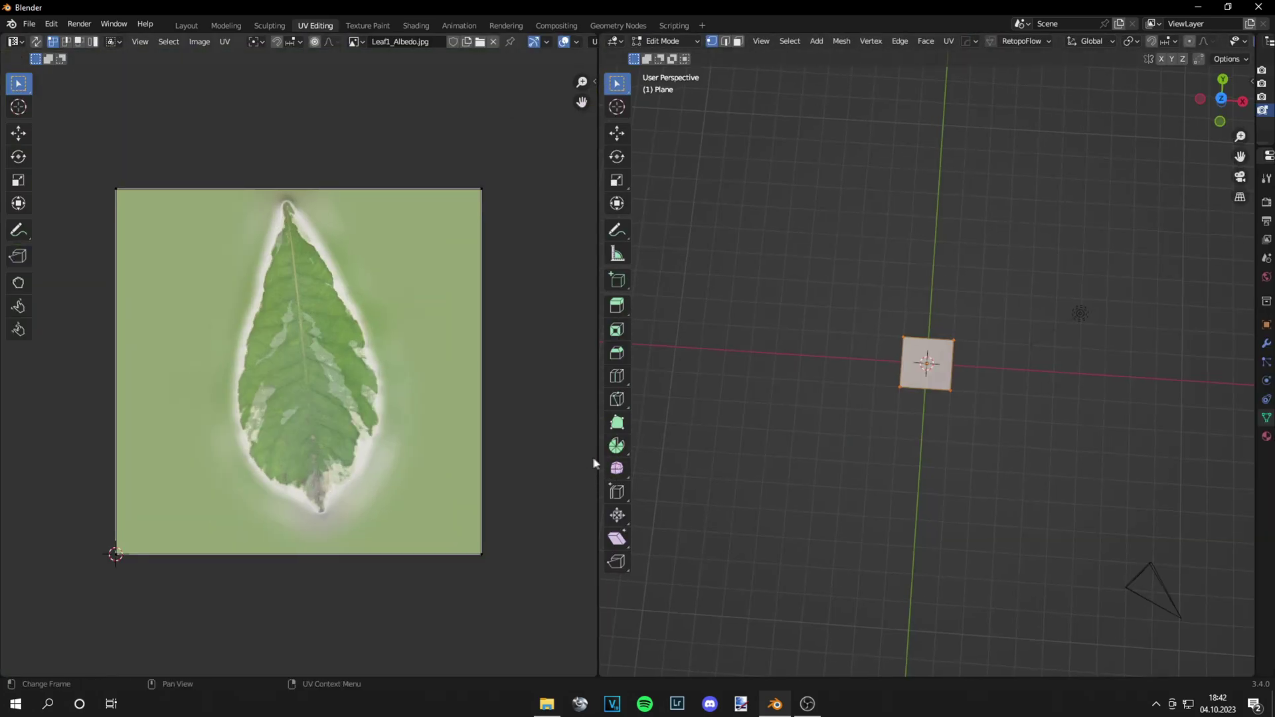
left_click_drag(595, 457, 479, 451)
key("a")
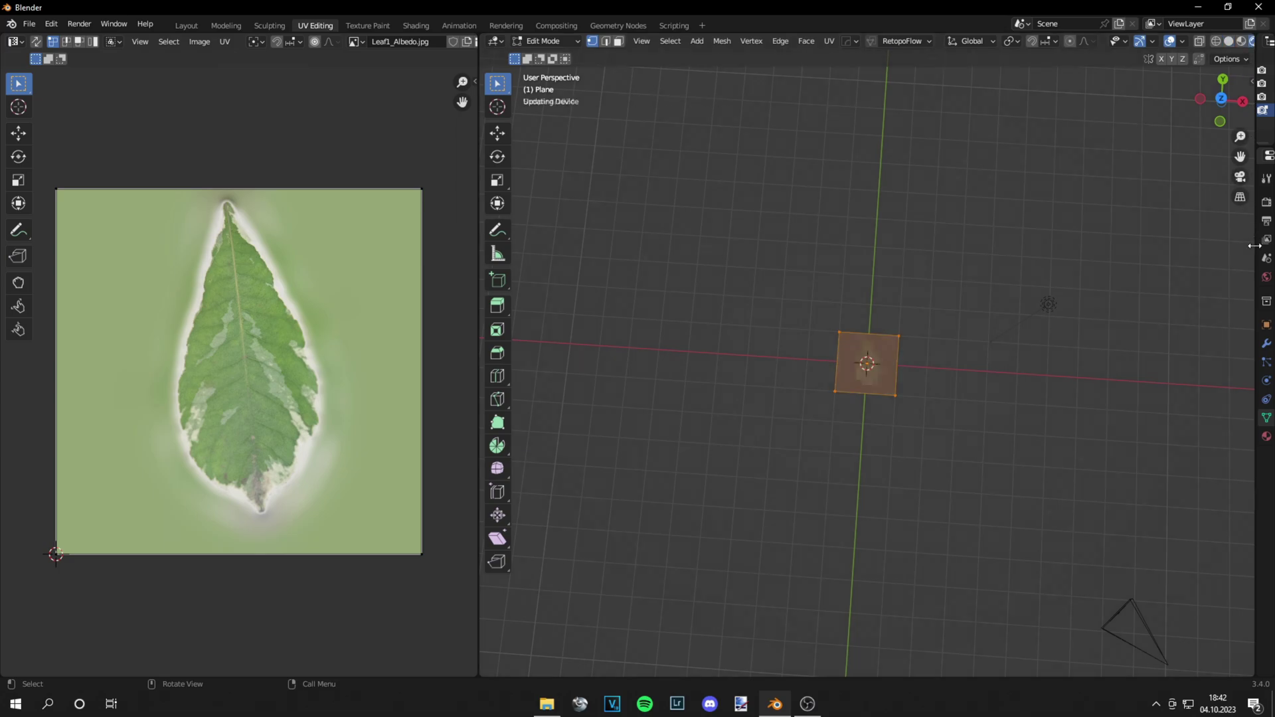
left_click_drag(1255, 265, 1087, 265)
key("KP_Decimal")
middle_click_drag(996, 279, 933, 309)
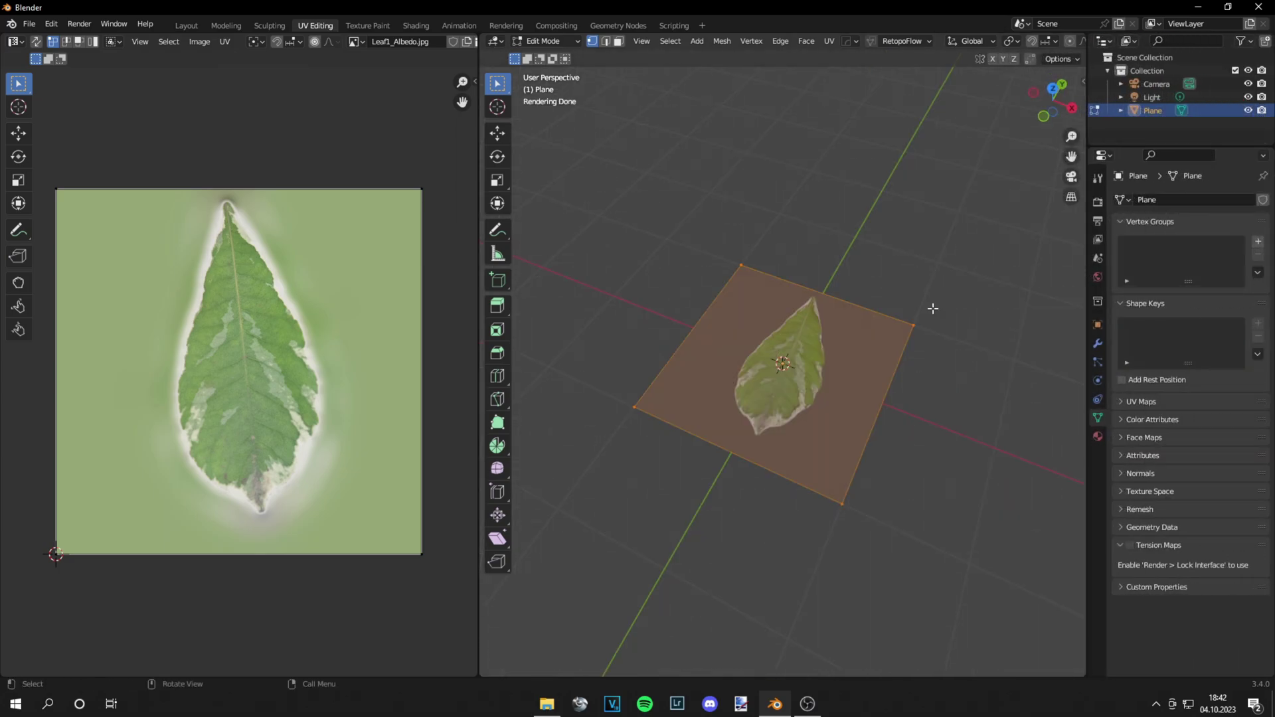
key("KP_7")
scroll(903, 305, "up", 3)
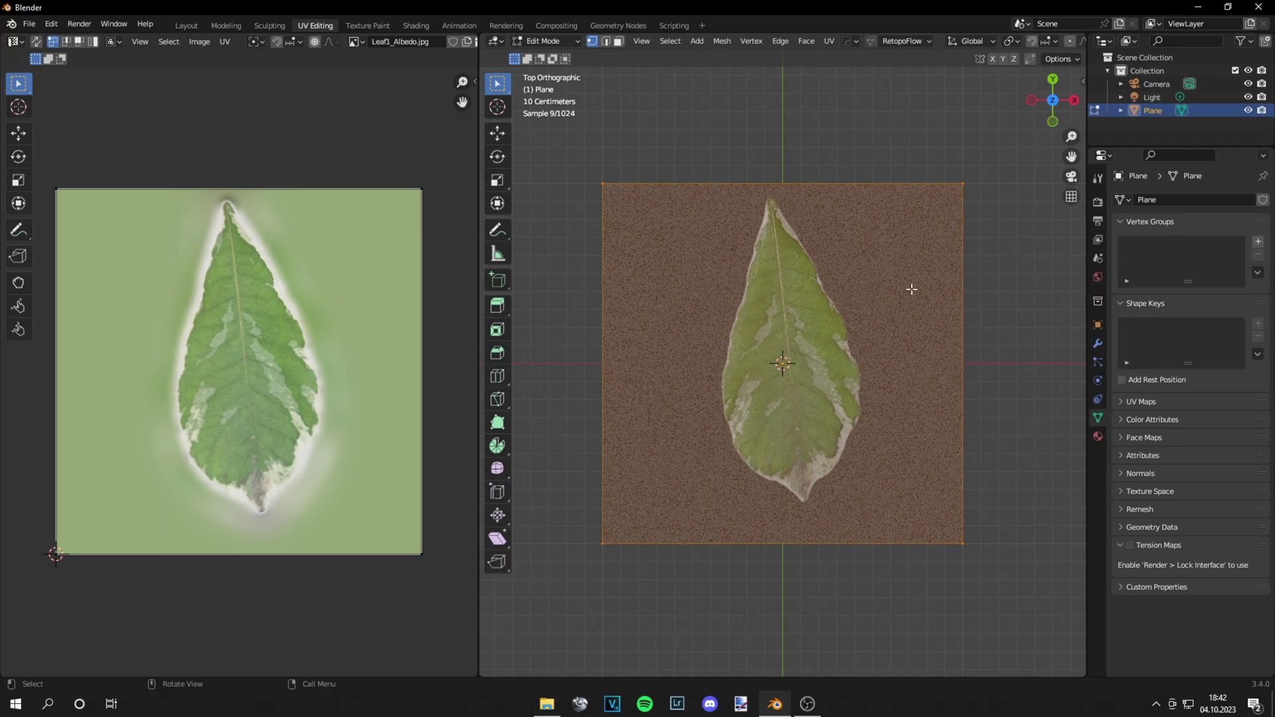
Step: Select all UVs and rotate them slightly, twice, so the leaf stands straight
key("a")
key("r")
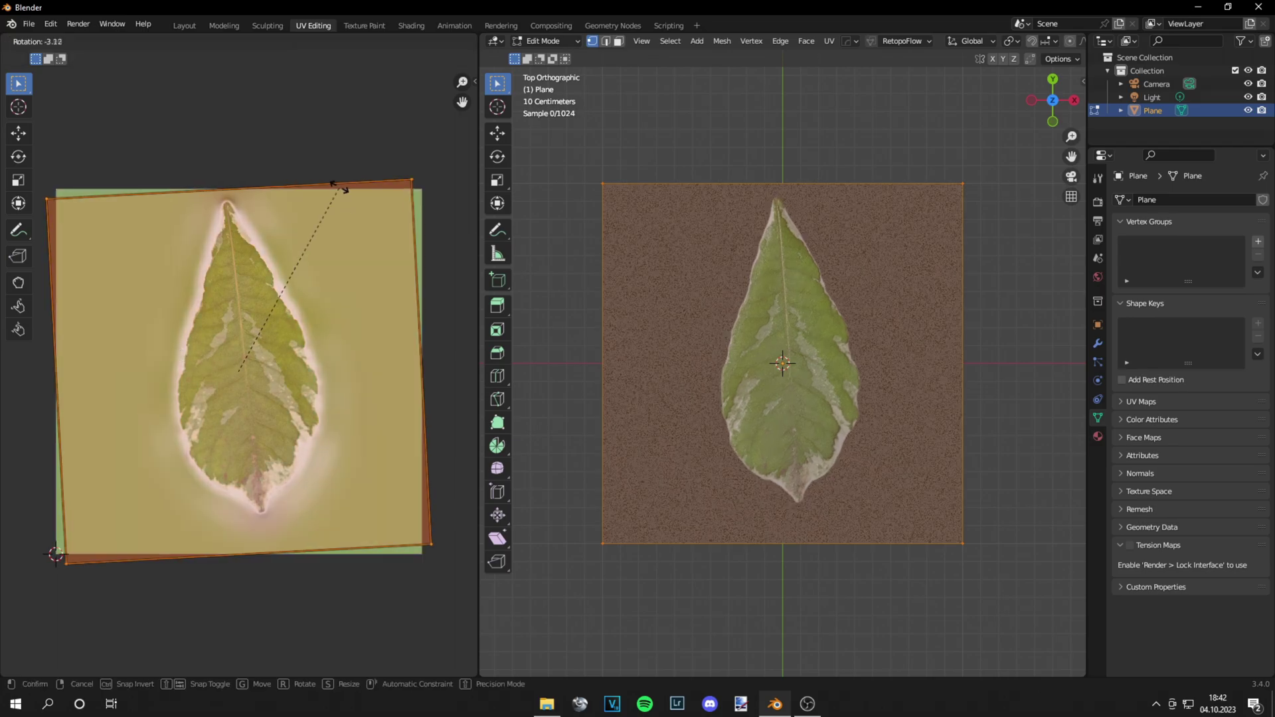
left_click(335, 187)
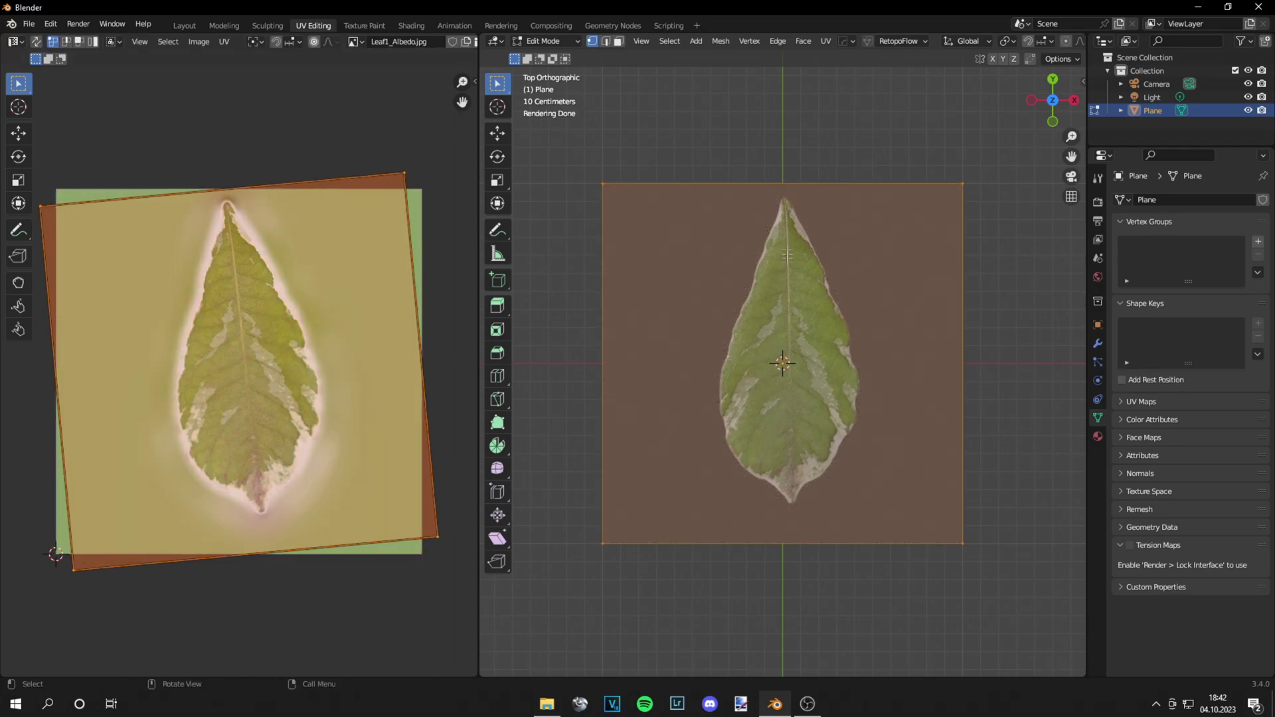
key("r")
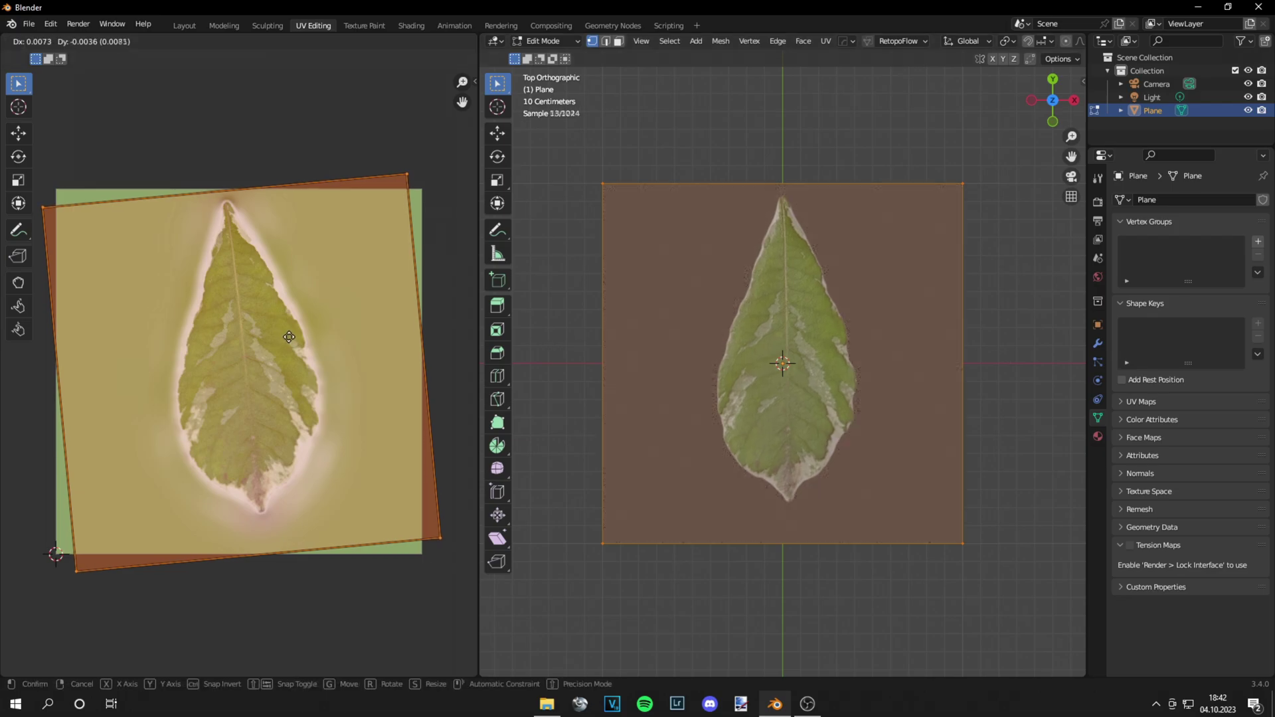
left_click(287, 335)
Step: Add a centre loop cut along the leaf and lift the centre vertex 0.3 m
key("ctrl+r")
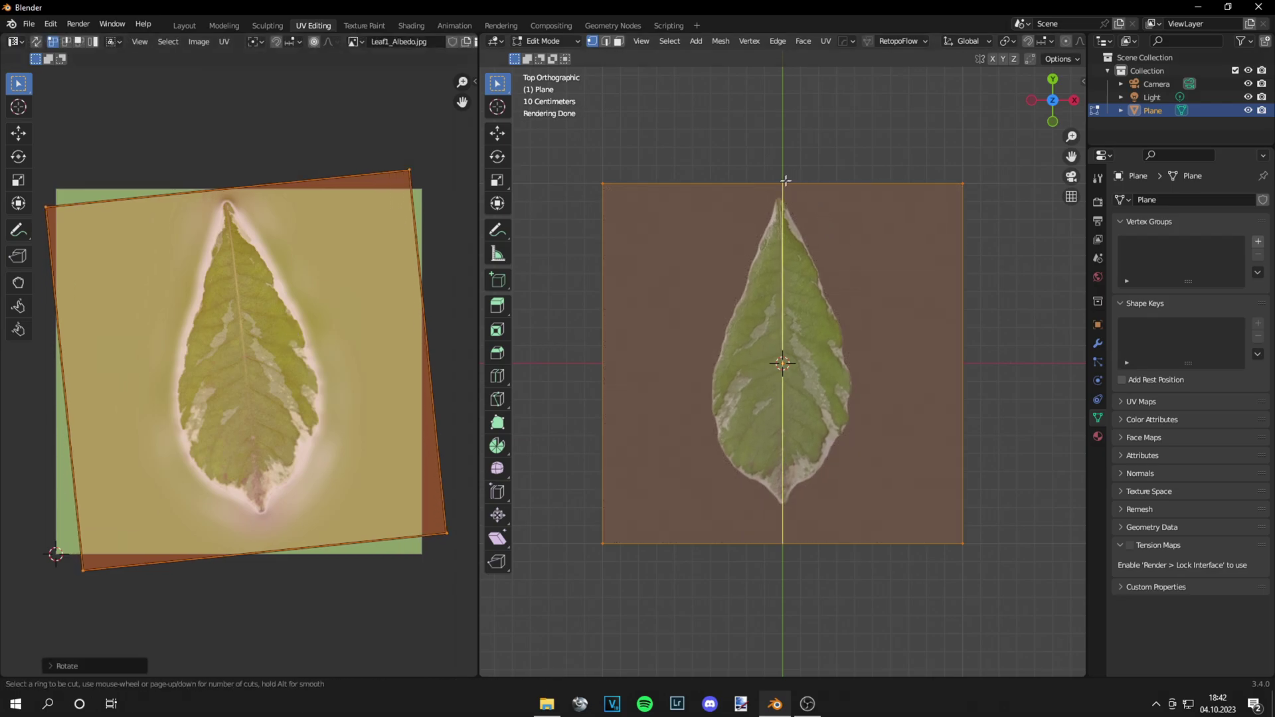
left_click(783, 186)
right_click(782, 189)
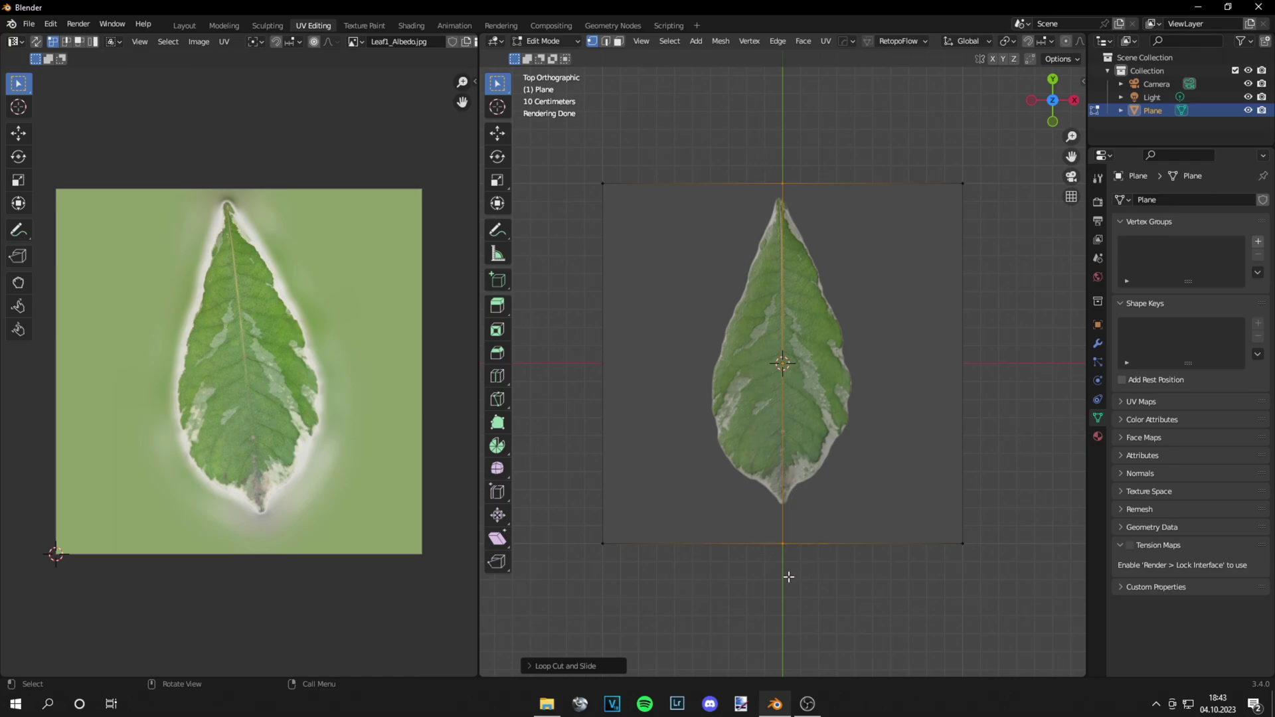
key("KP_1")
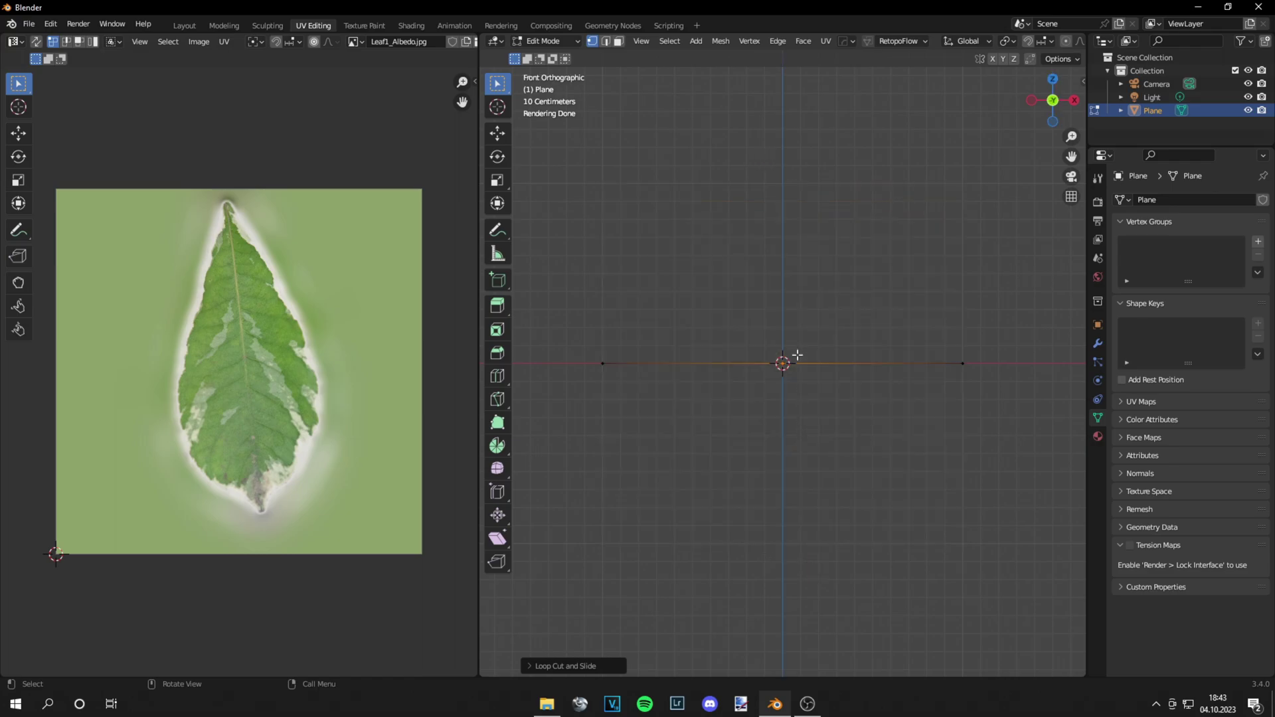
middle_click_drag(783, 441, 796, 357)
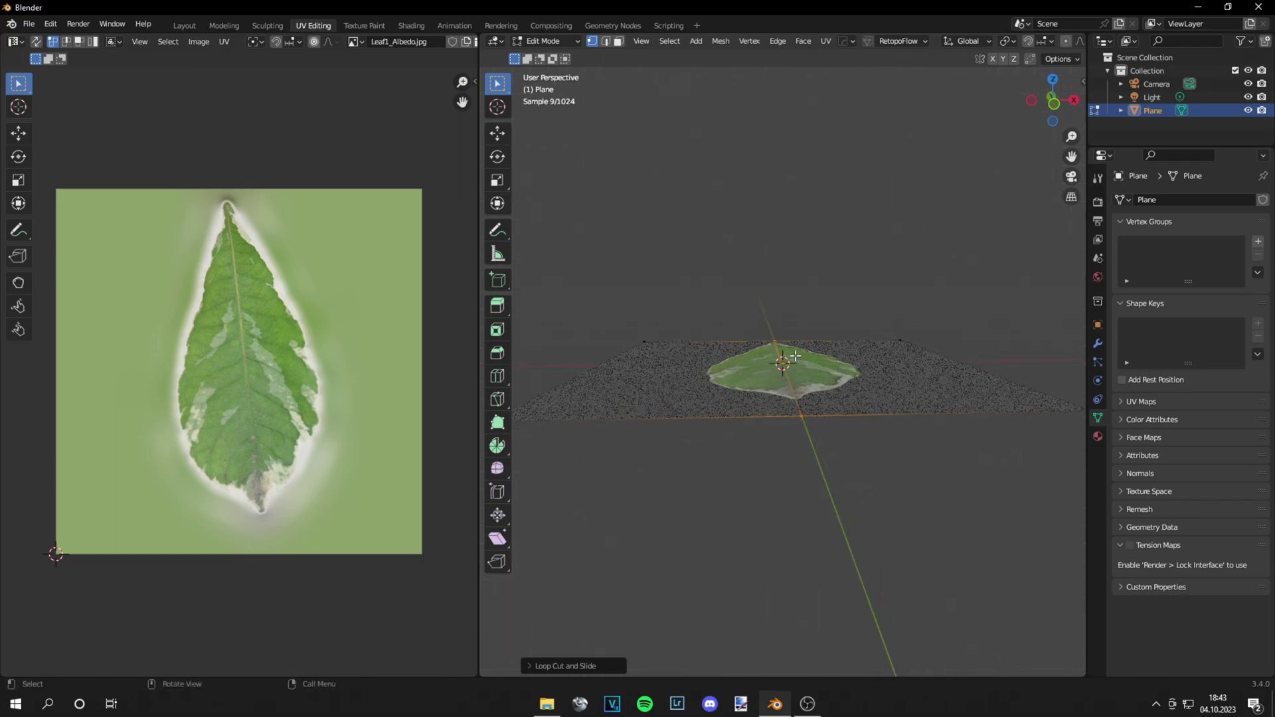
key("KP_1")
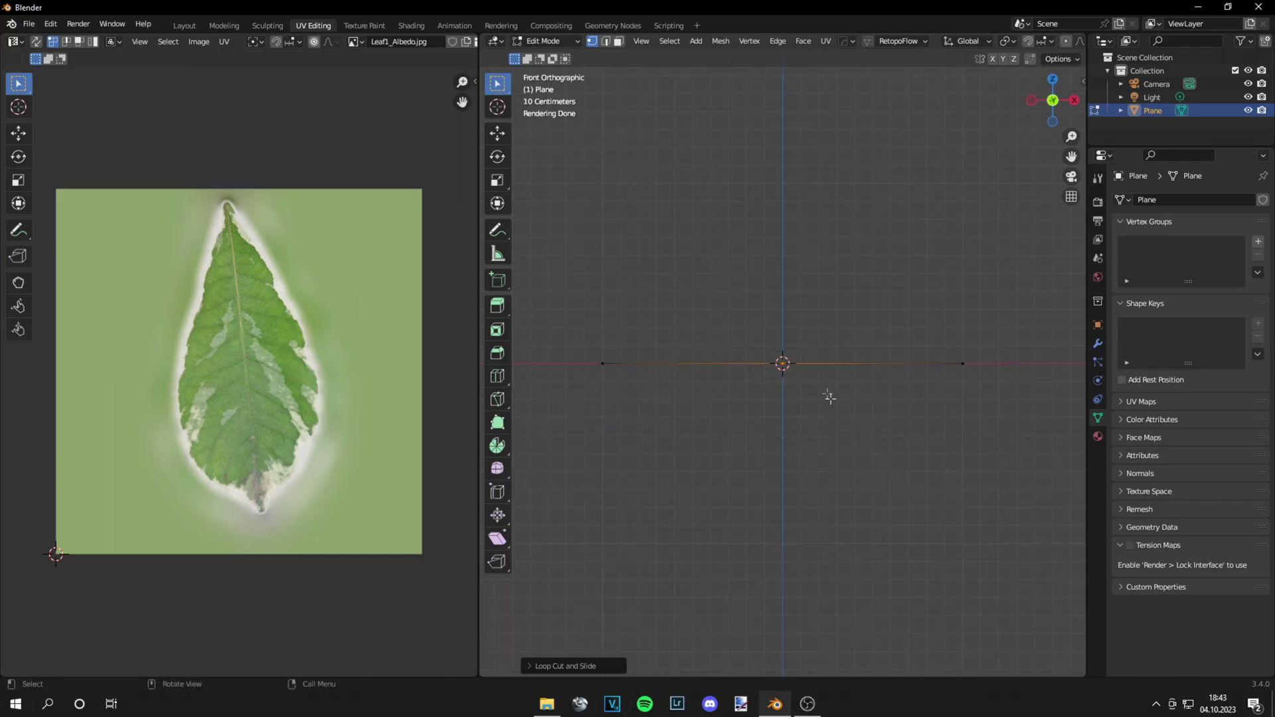
key("g")
key("Escape")
key("g")
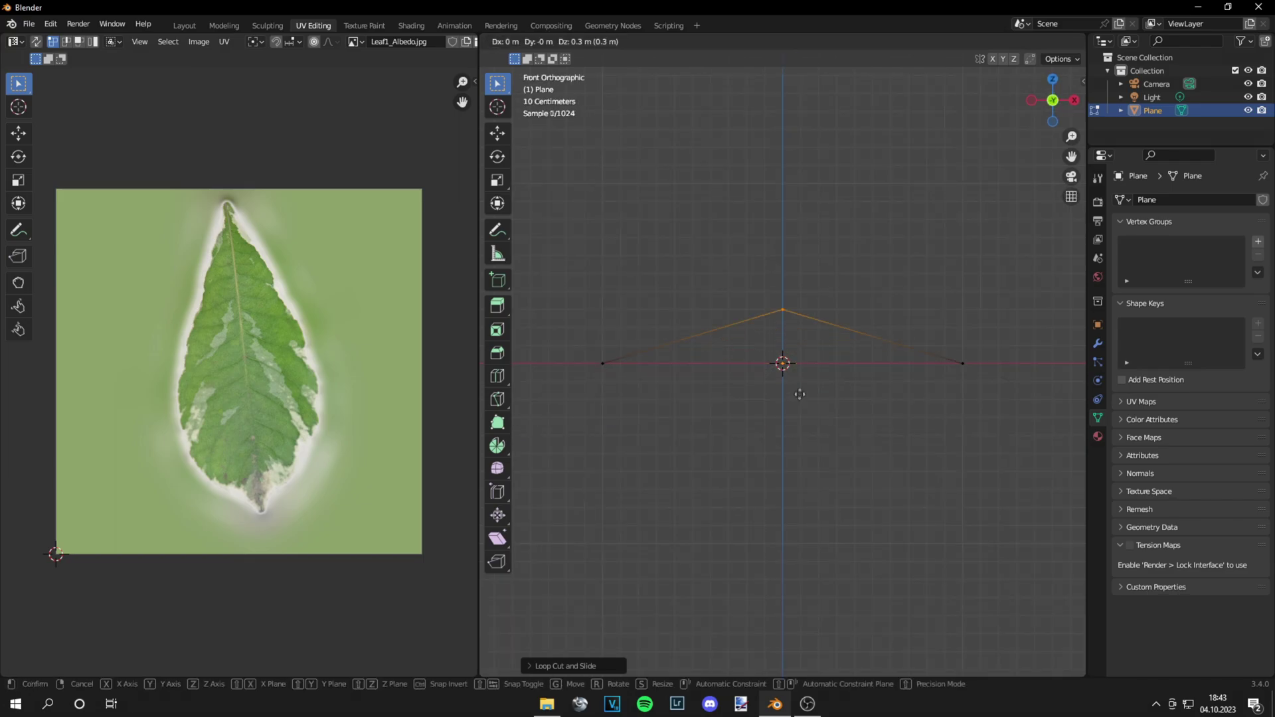
left_click(800, 394)
key("Tab")
middle_click_drag(800, 394, 817, 348)
key("Tab")
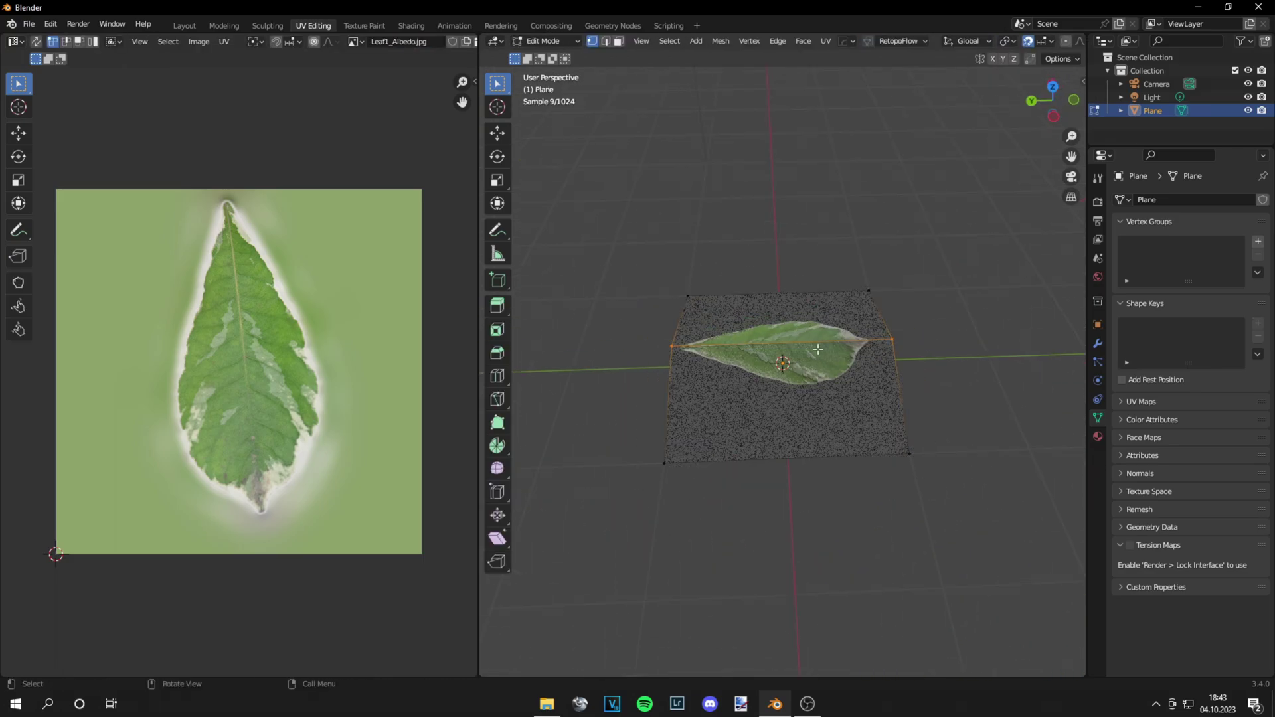
Step: Add two loop cuts across the leaf and return to Object Mode
key("ctrl+r")
scroll(776, 324, "up", 1)
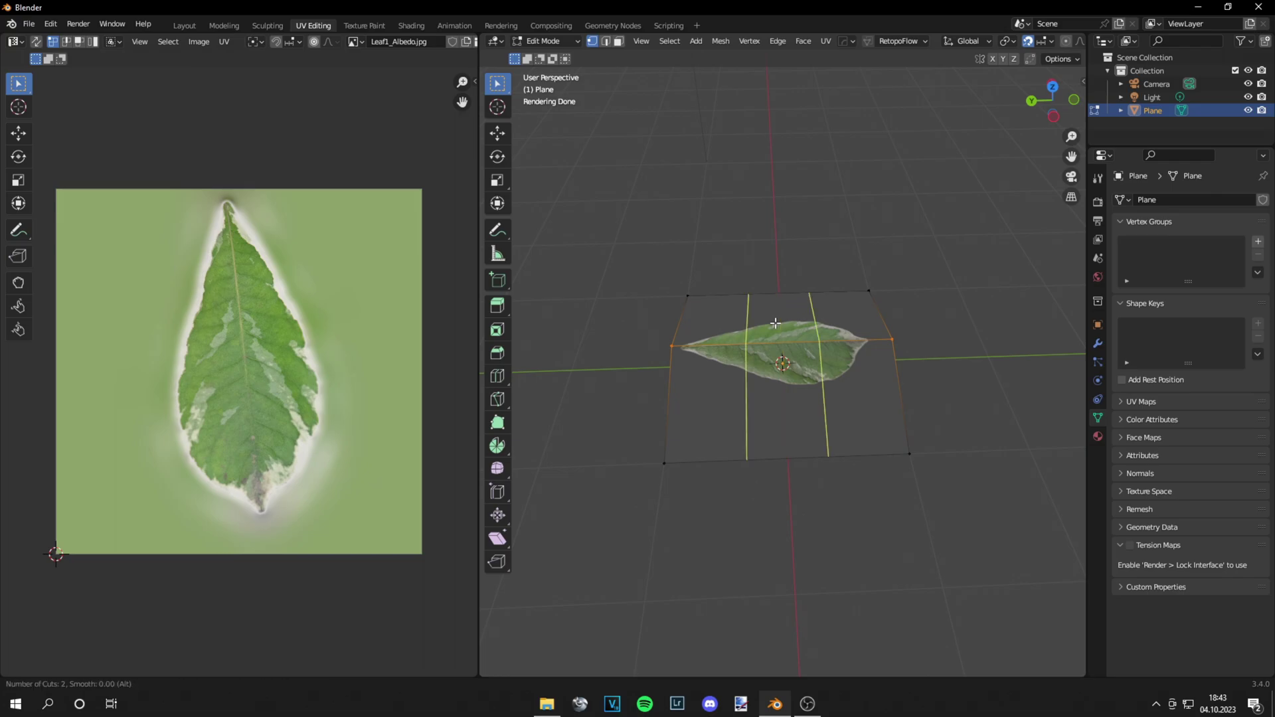
left_click(775, 323)
right_click(776, 323)
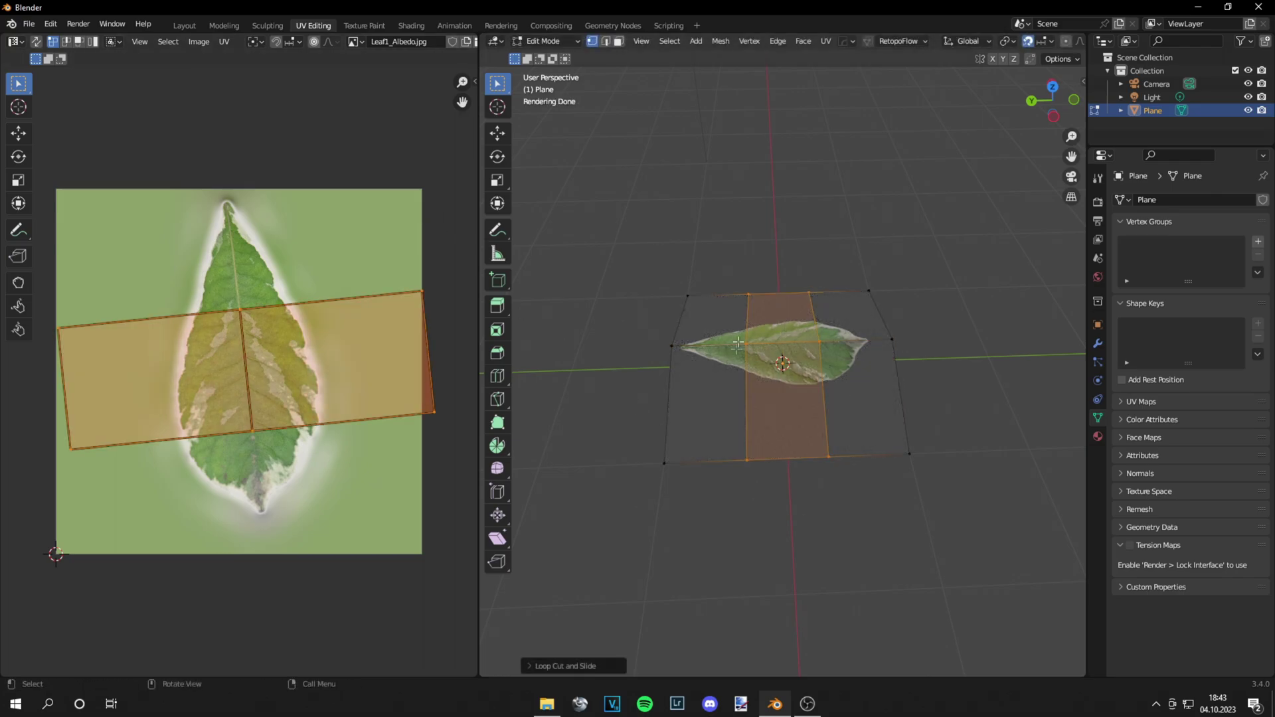
left_click(677, 343)
left_click(892, 340, "shift")
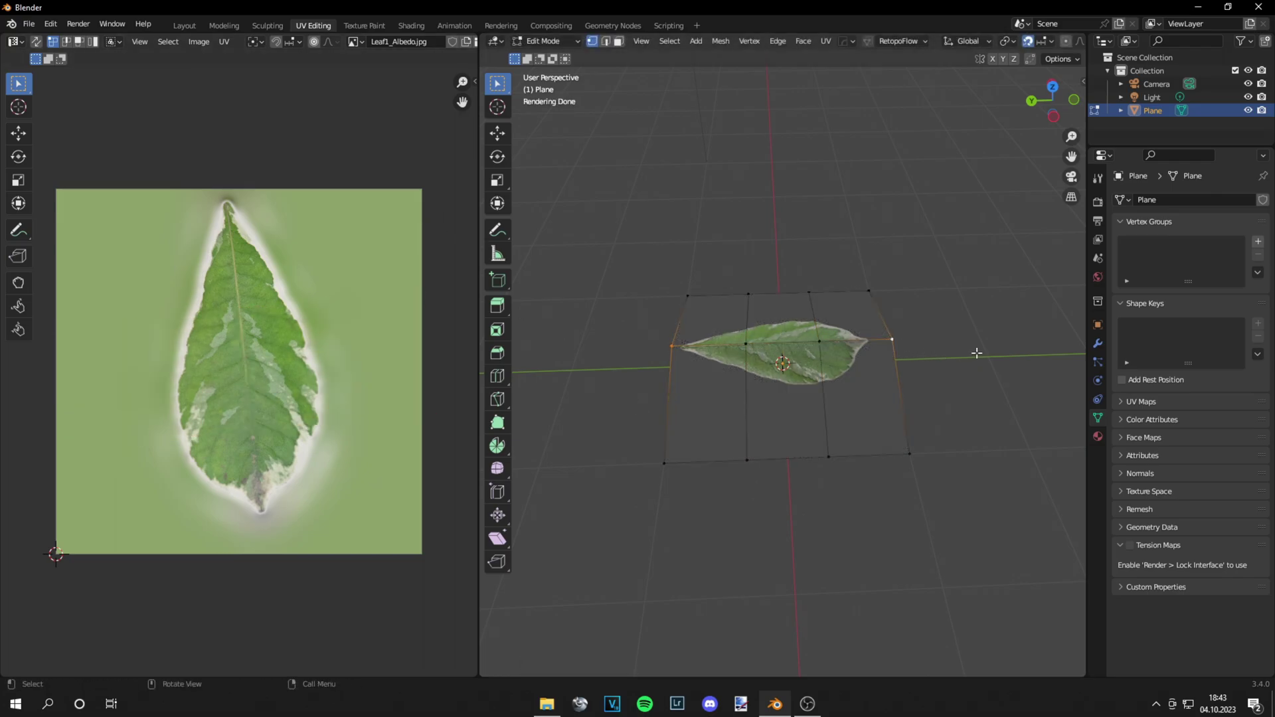
key("KP_1")
key("g")
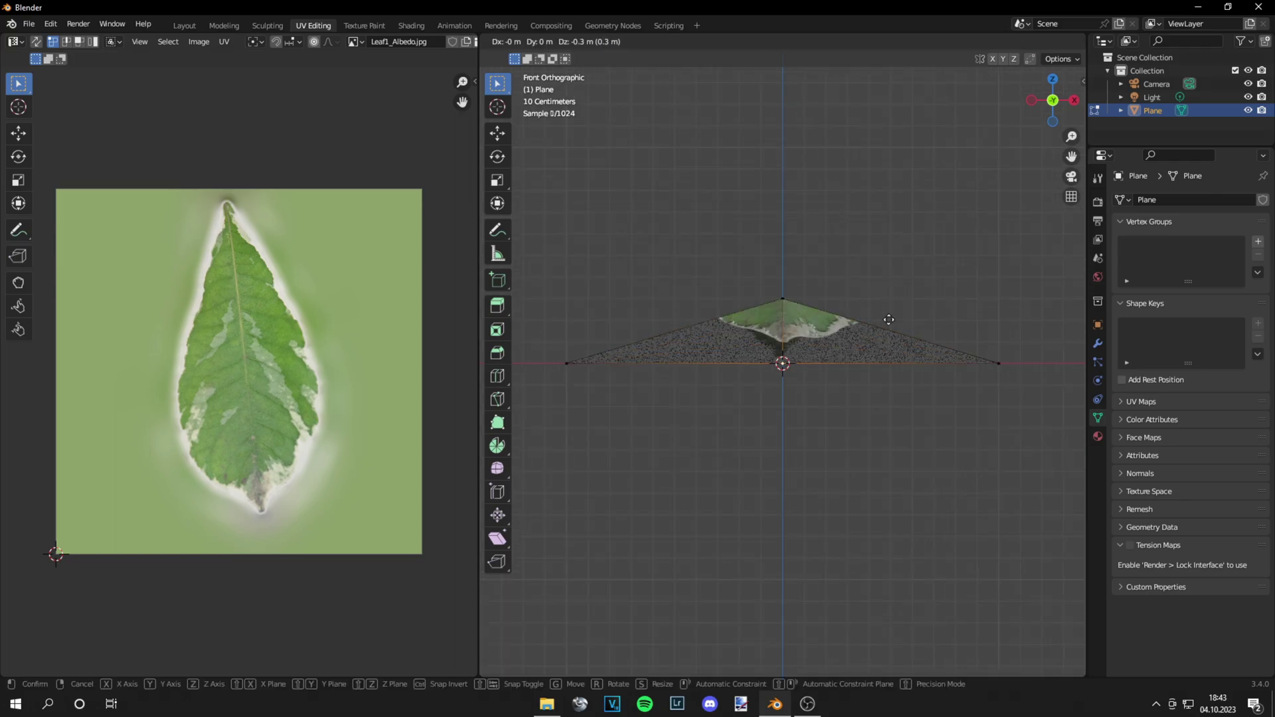
right_click(888, 320)
key("Tab")
middle_click_drag(889, 319, 846, 387)
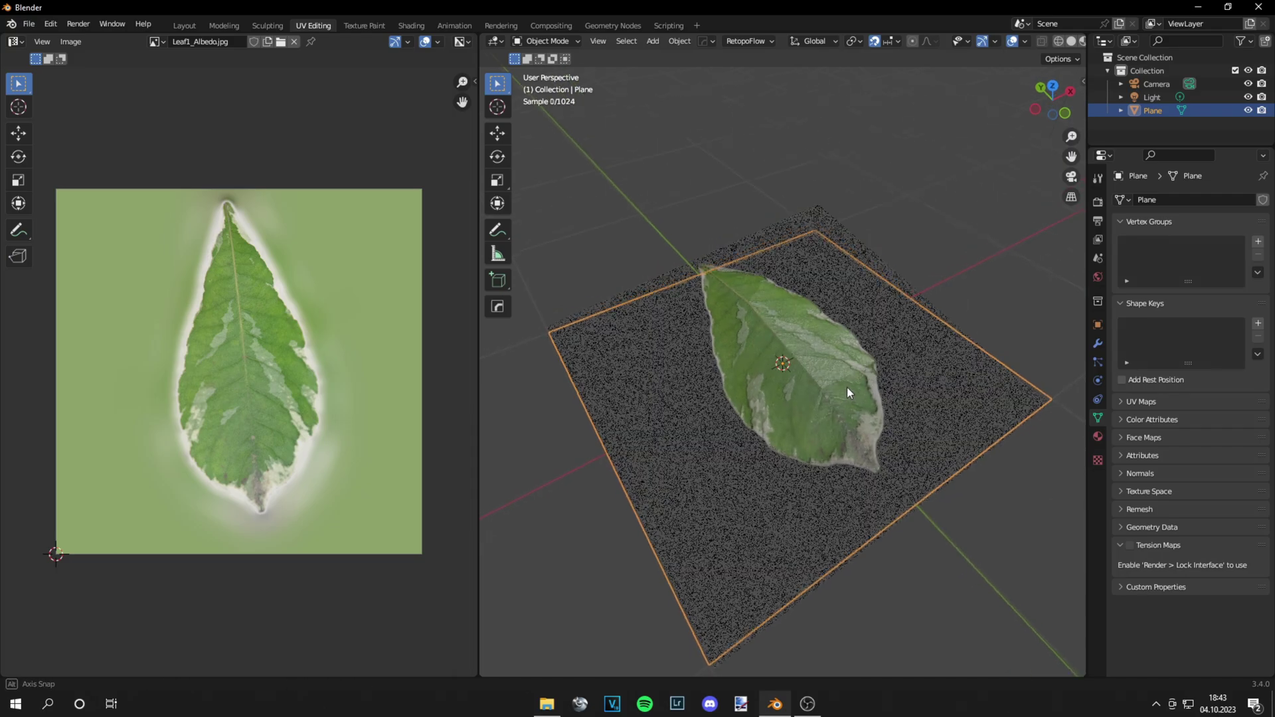
Step: Shade the leaf plane auto smooth and add a Subdivision Surface modifier
right_click(797, 373)
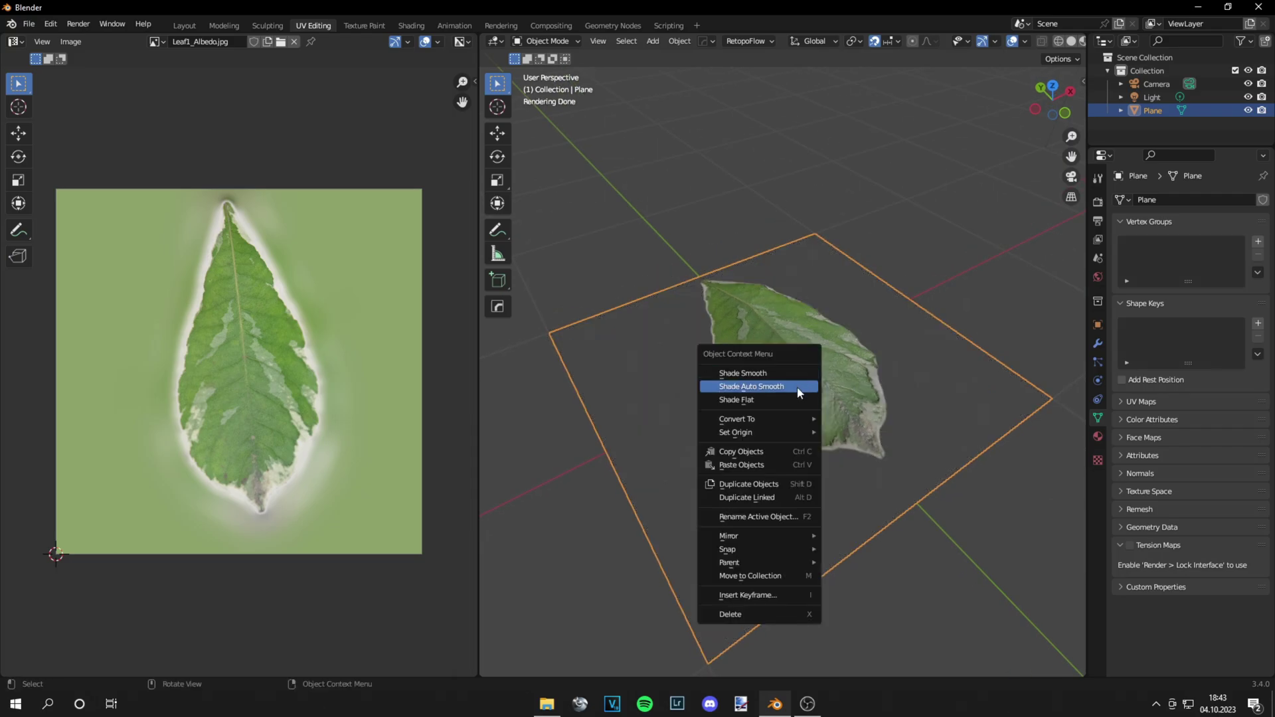
left_click(797, 386)
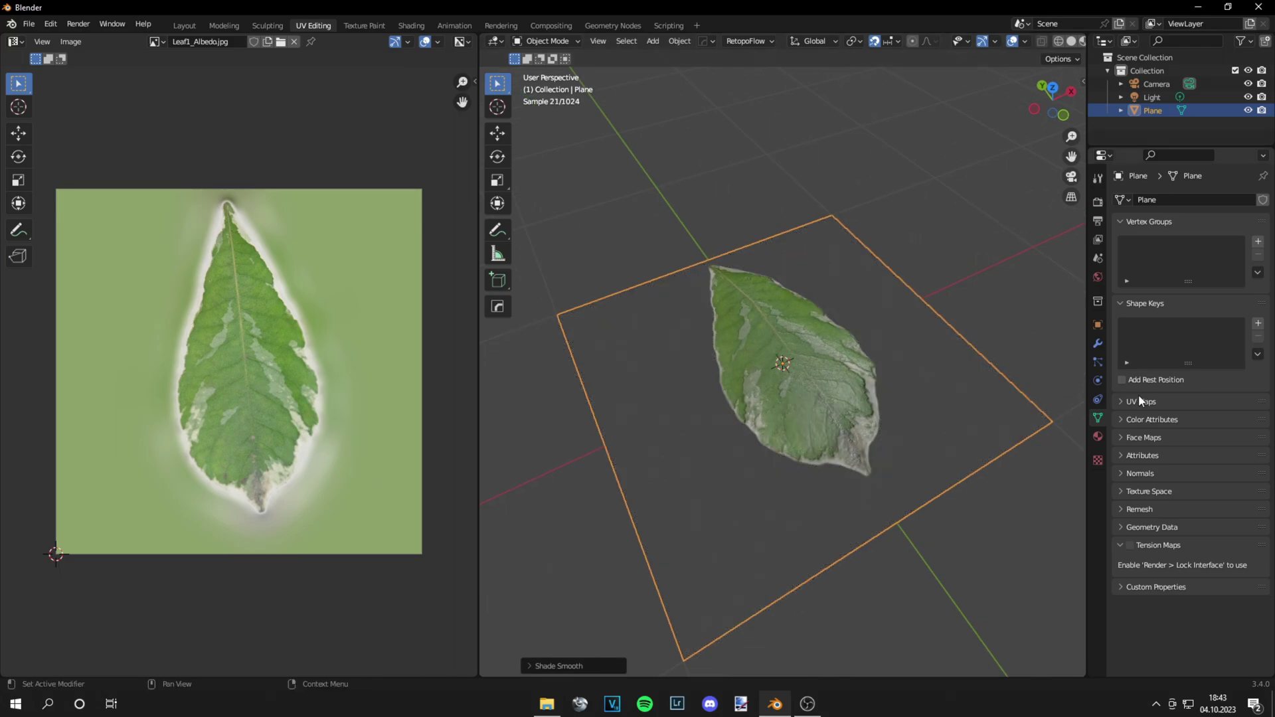
left_click(1098, 344)
left_click(1150, 200)
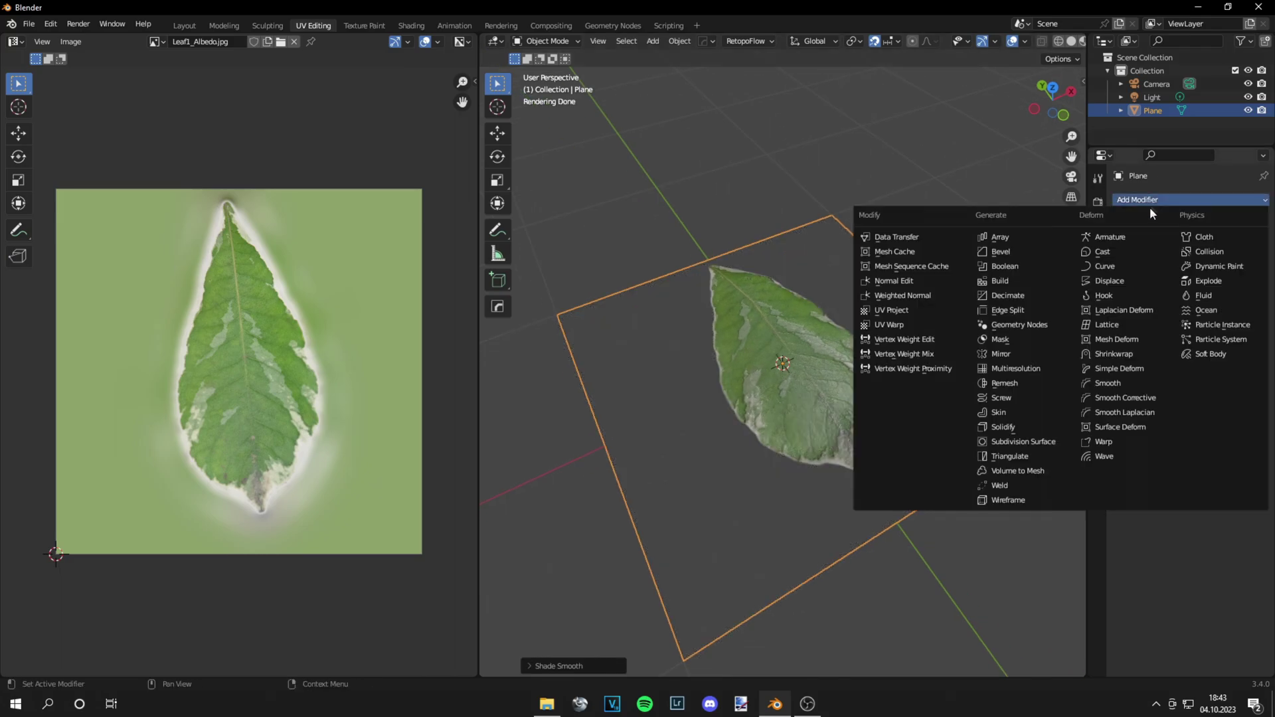
left_click(1047, 444)
Step: Inspect the curved leaf from the side and from above, then reselect it
middle_click_drag(905, 343, 988, 295)
left_click(988, 295)
middle_click_drag(965, 352, 859, 362)
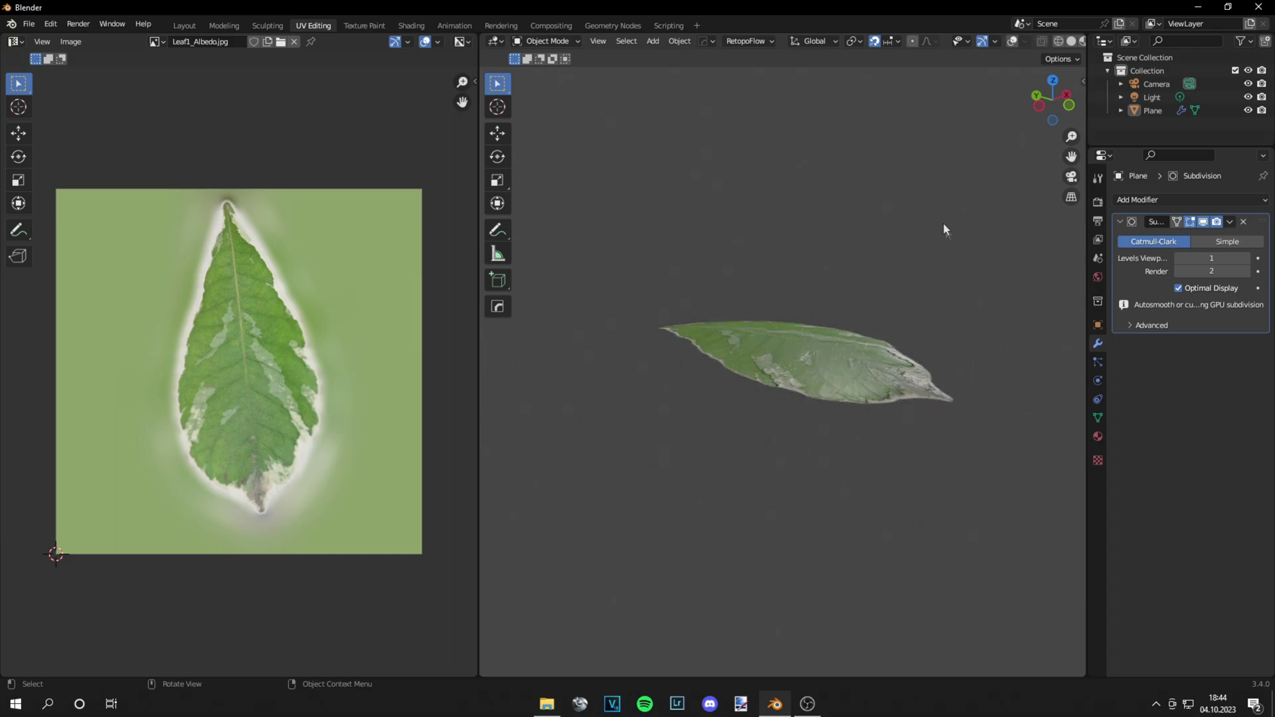
middle_click_drag(945, 229, 868, 319)
left_click(838, 319)
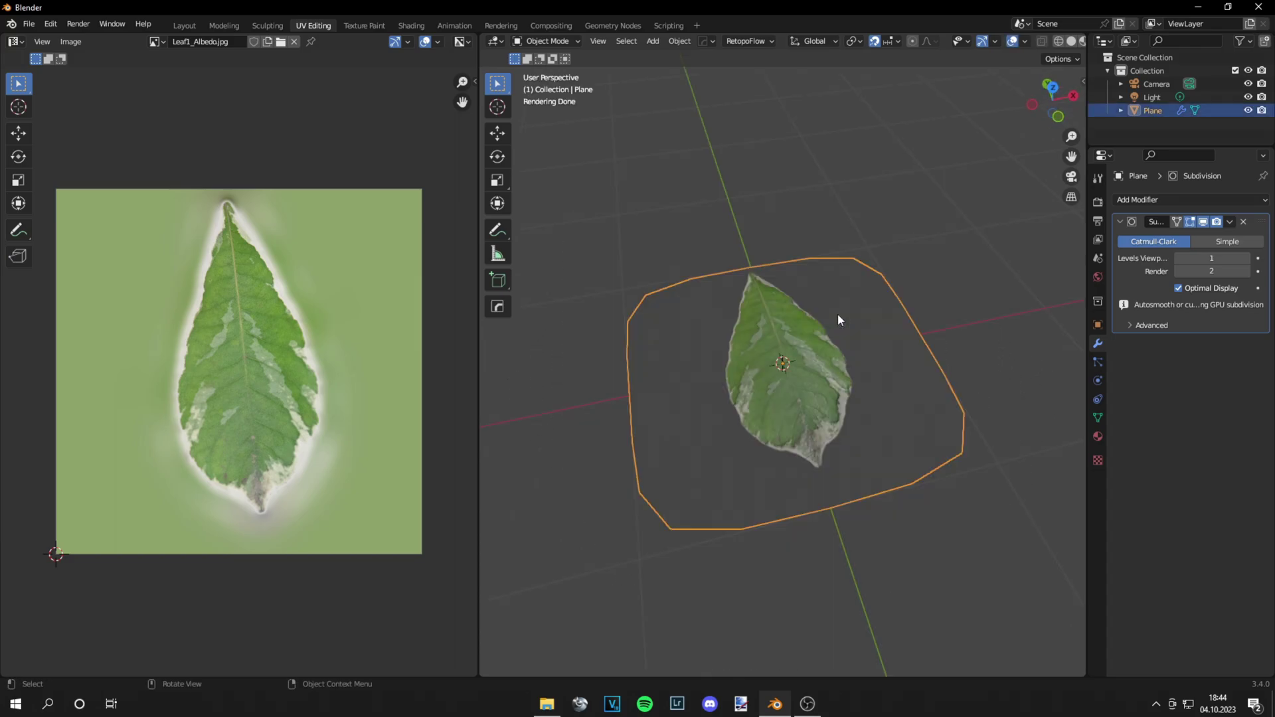
left_click(411, 25)
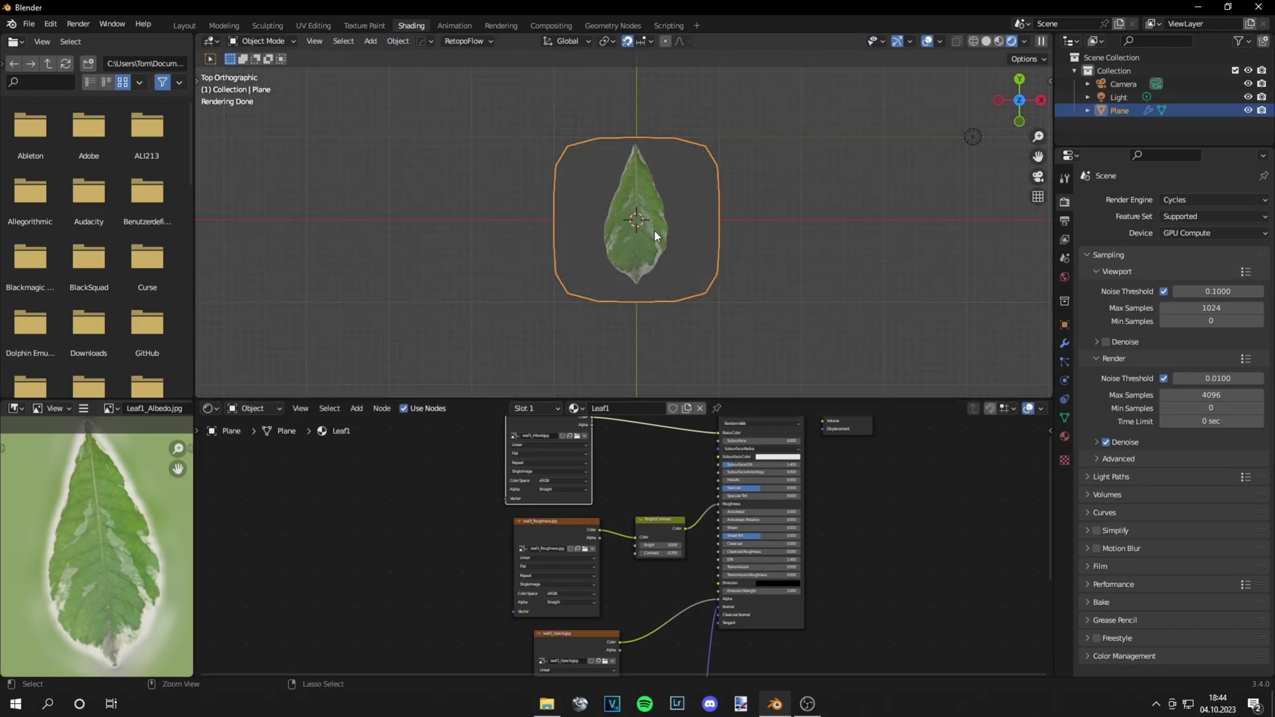
Step: Duplicate the leaf plane and move the copy along X to the right
key("ctrl+c")
key("ctrl+v")
key("g")
key("x")
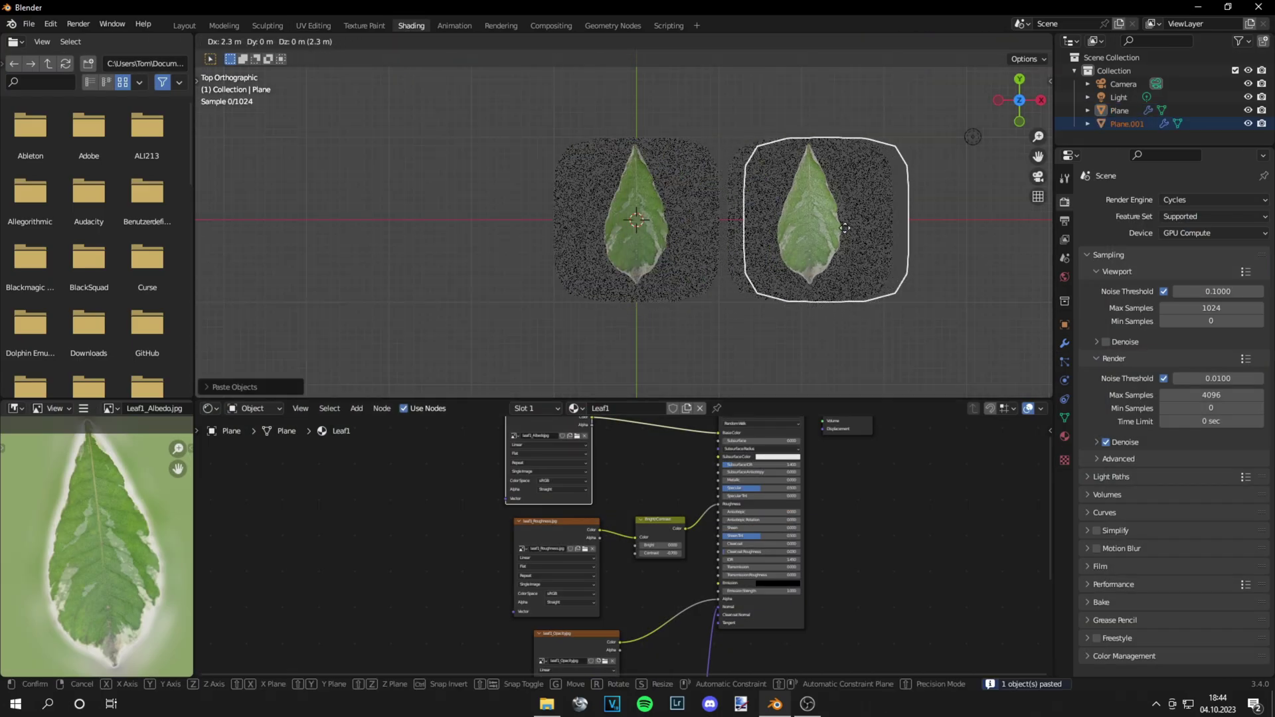
left_click(570, 450)
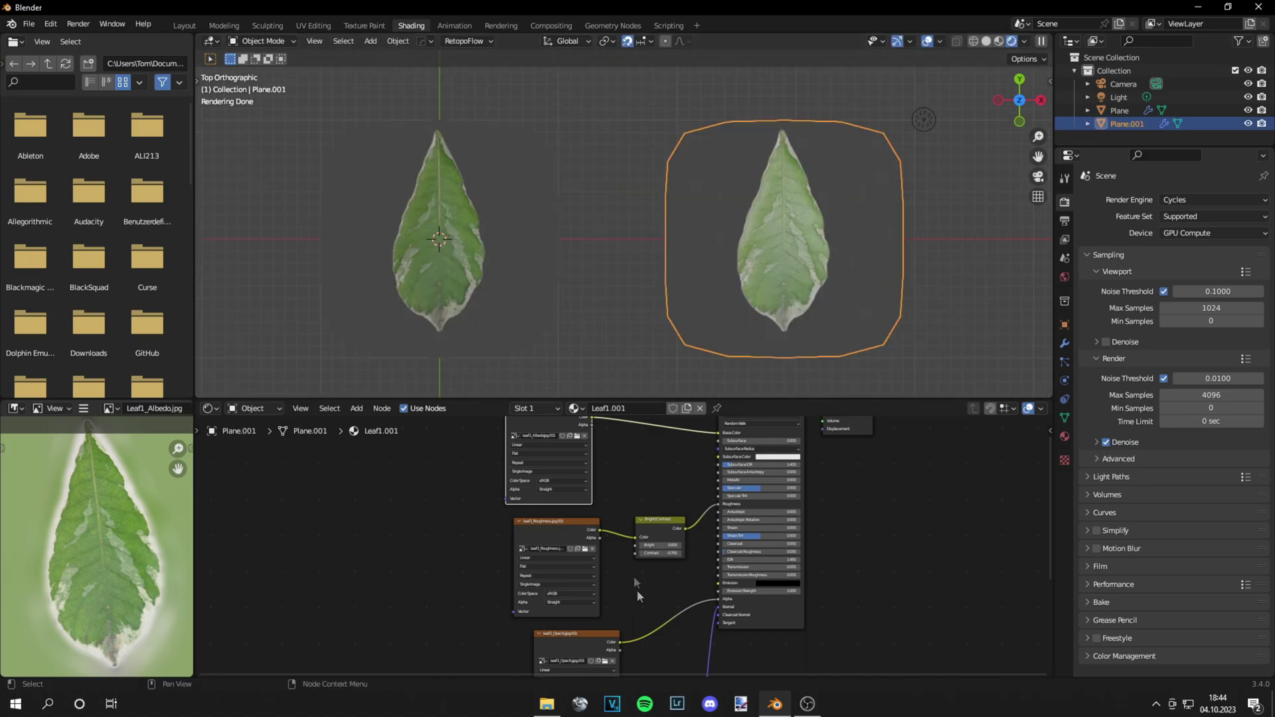
Step: Insert a Bright/Contrast node on the albedo link and raise its Contrast to 0.150
key("Home")
scroll(600, 628, "up", 2)
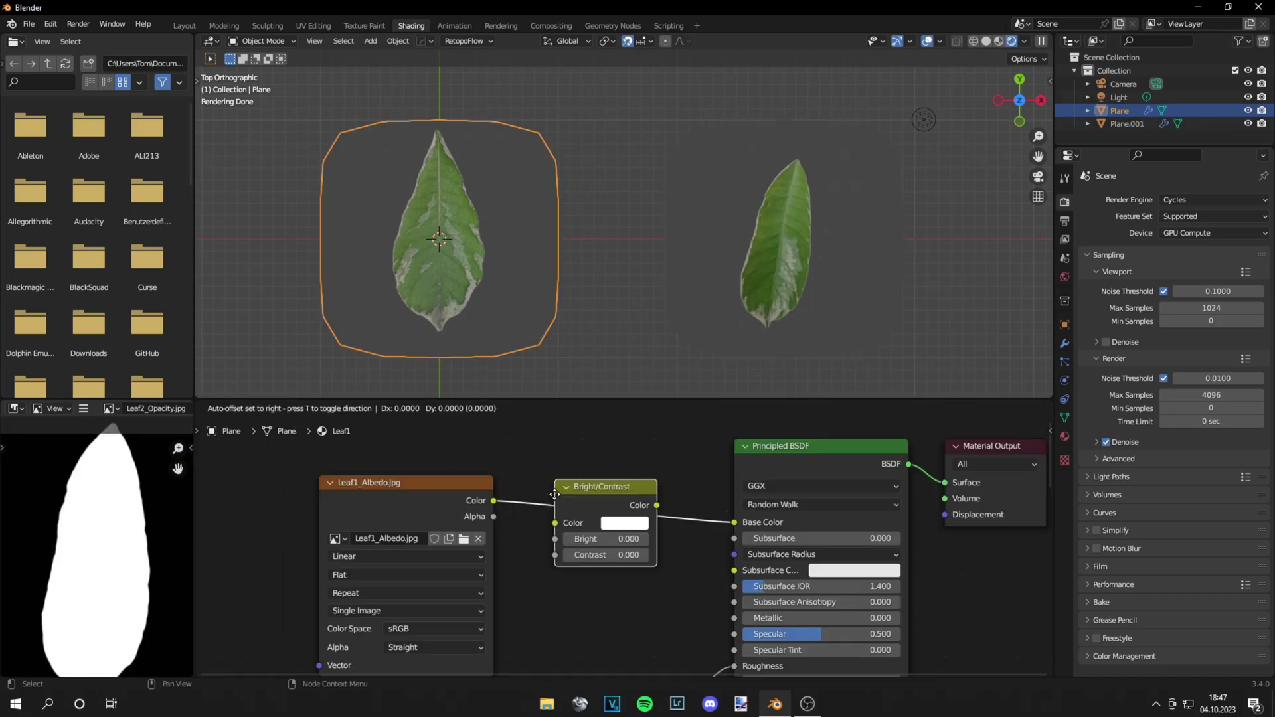
left_click_drag(554, 493, 555, 474)
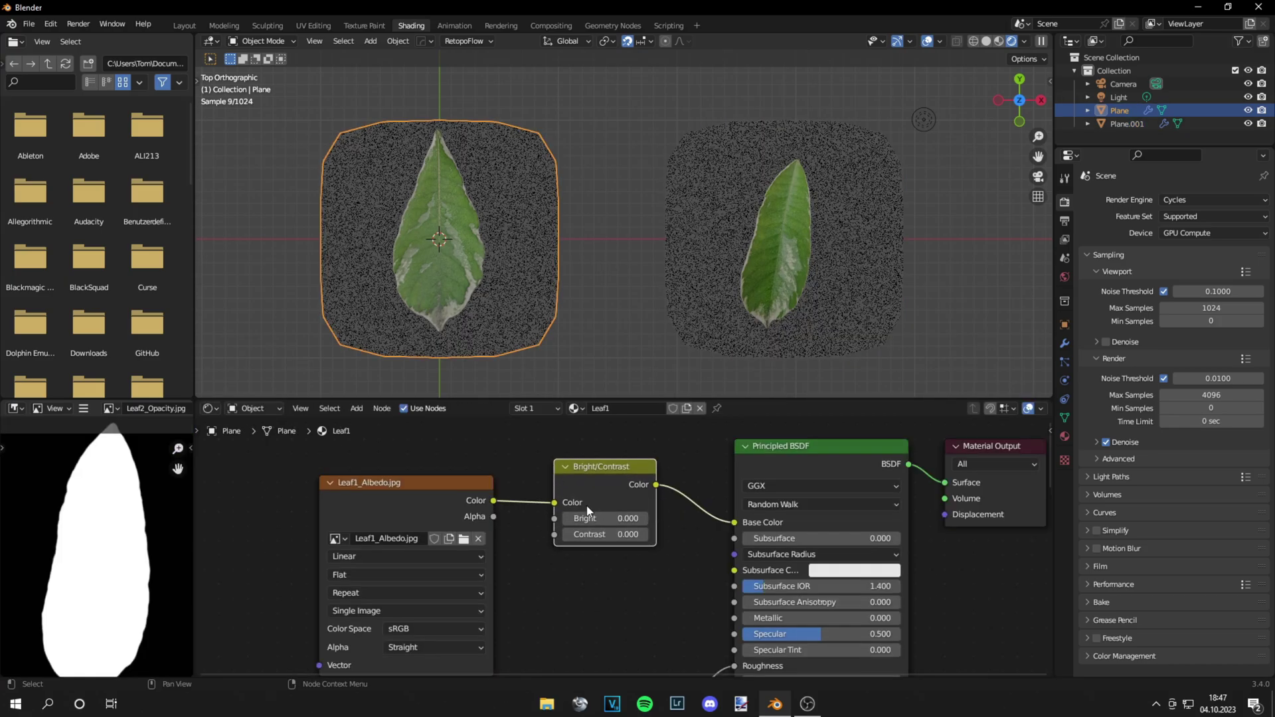
left_click(643, 535)
left_click(643, 536)
left_click(667, 326)
middle_click_drag(667, 326, 667, 320)
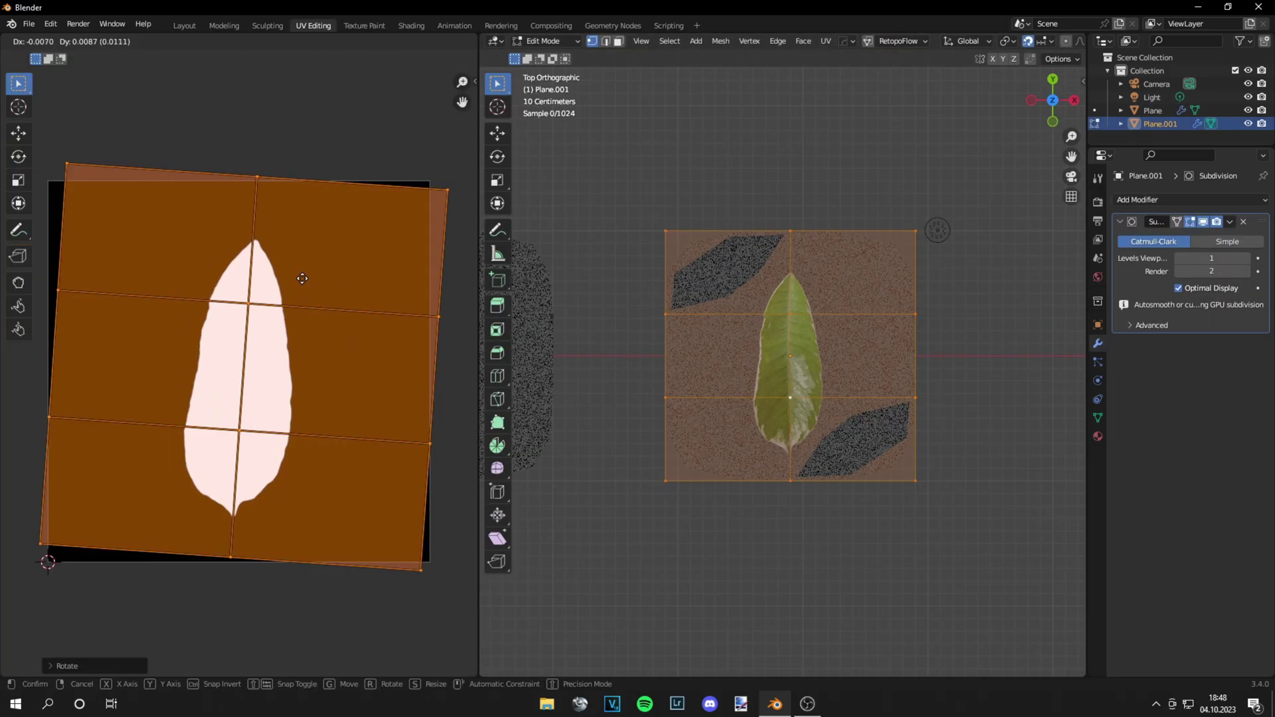
Step: Shift the copy's UVs and give the original Plane a Subdivision Surface modifier
key("g")
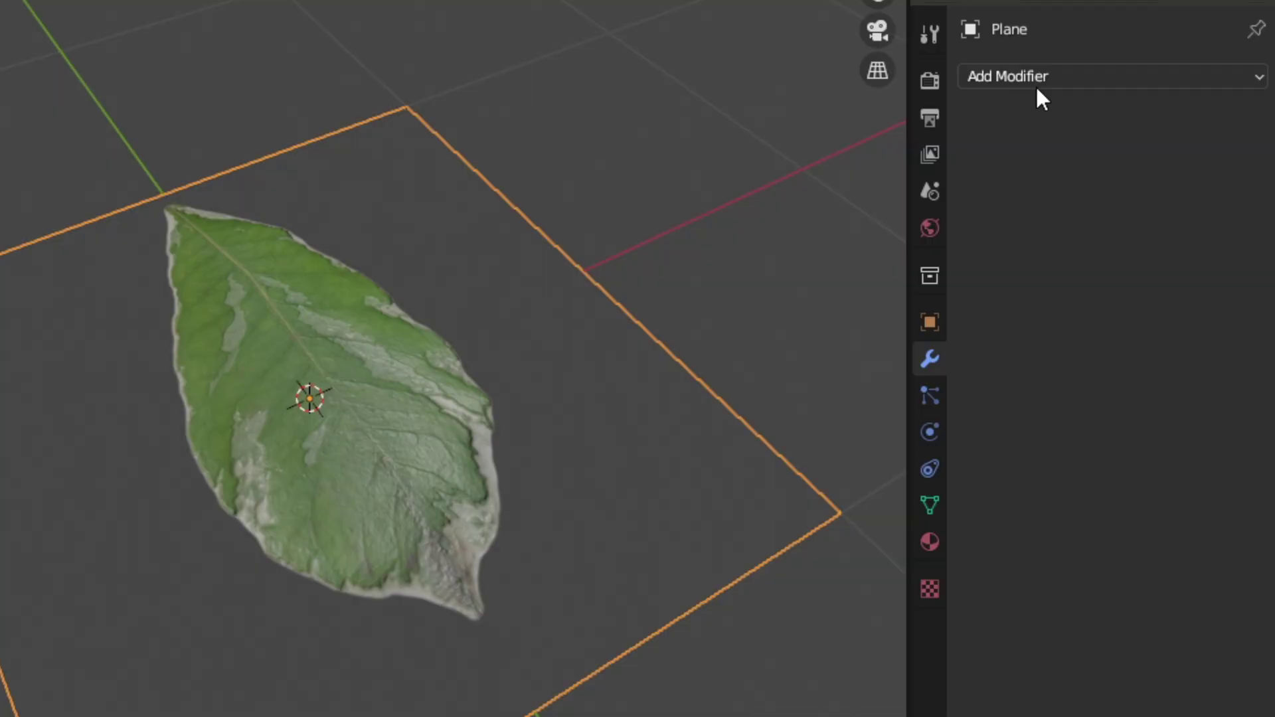
left_click(1034, 77)
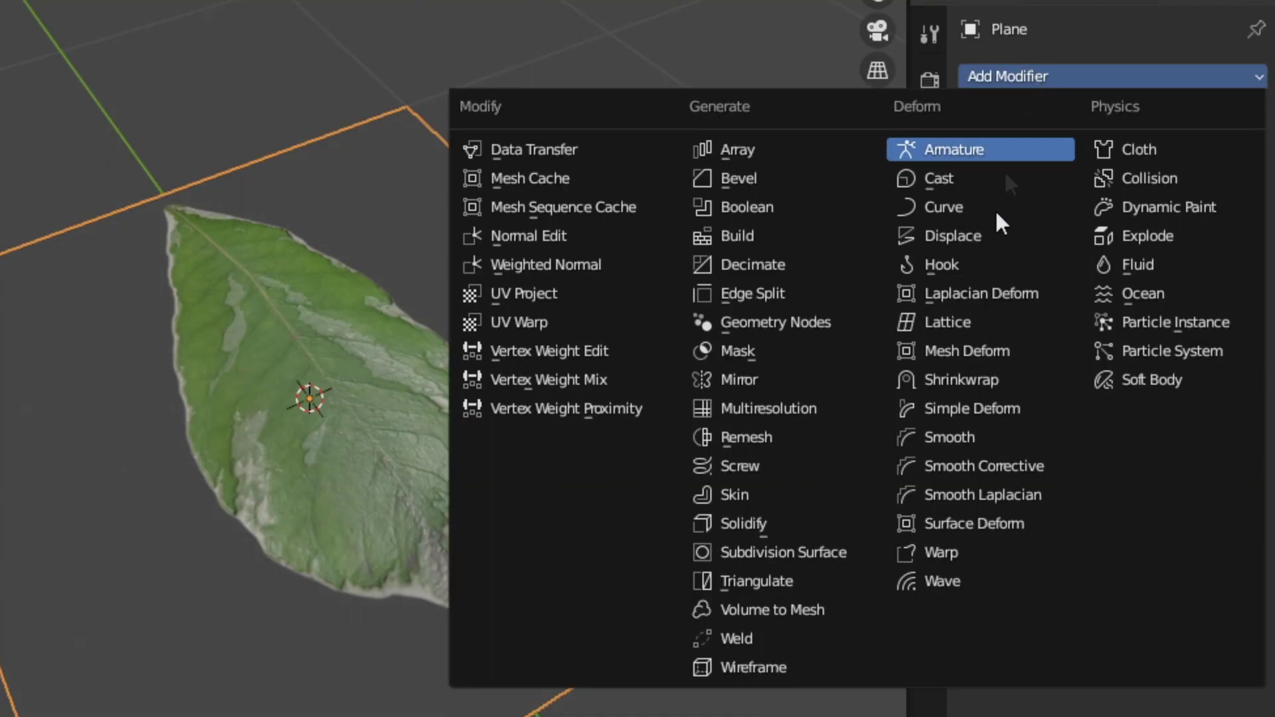
left_click(831, 555)
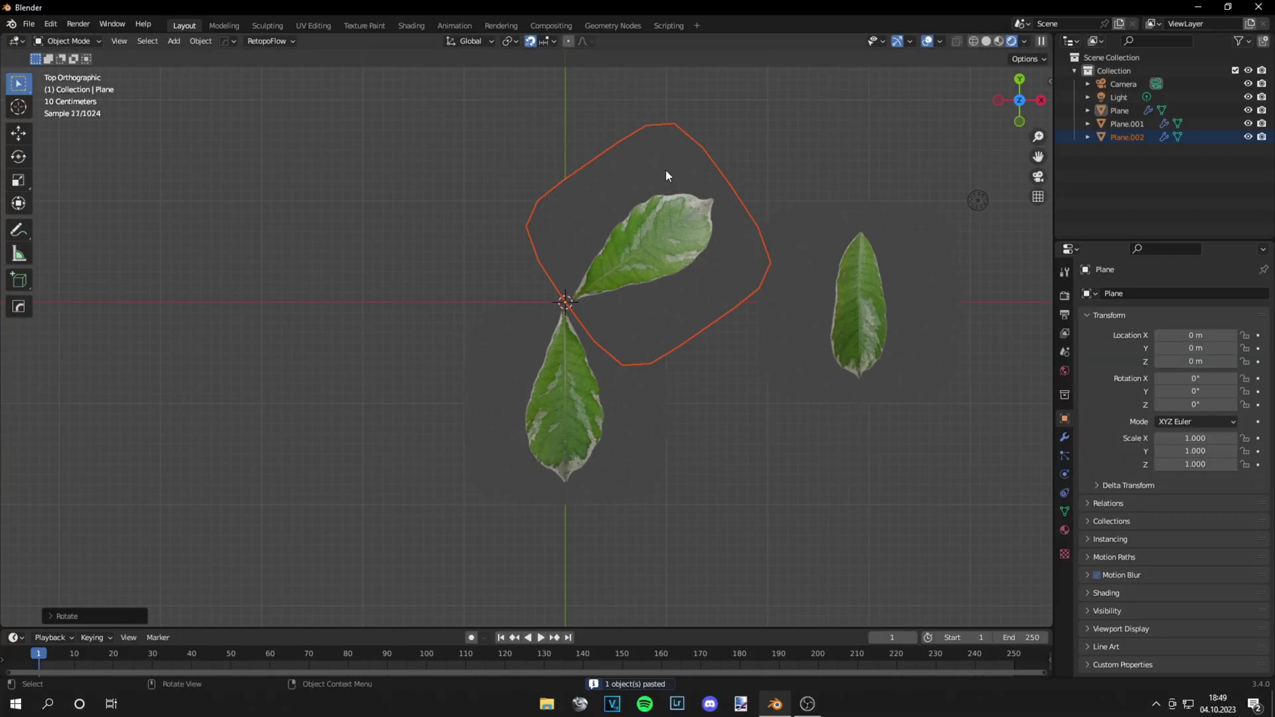
Step: Paste another leaf copy and rotate it around the rosette's centre
key("ctrl+v")
key("r")
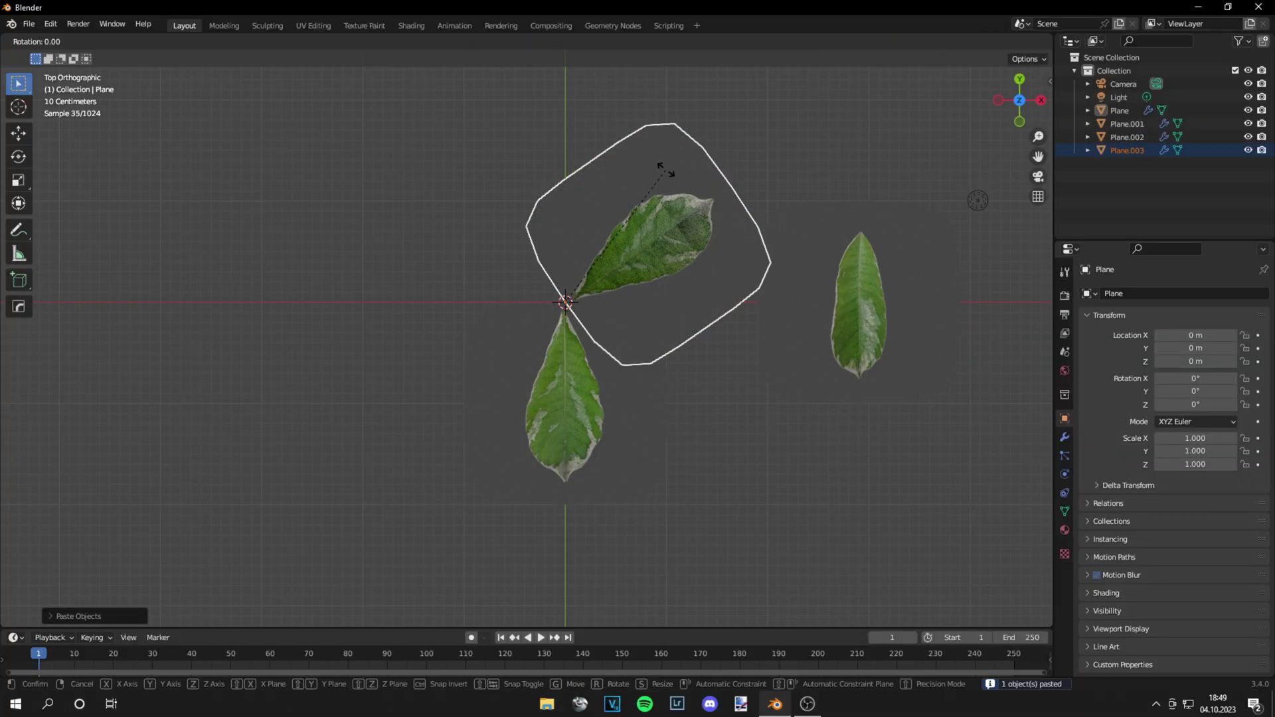
left_click(679, 250)
left_click(679, 249, "shift")
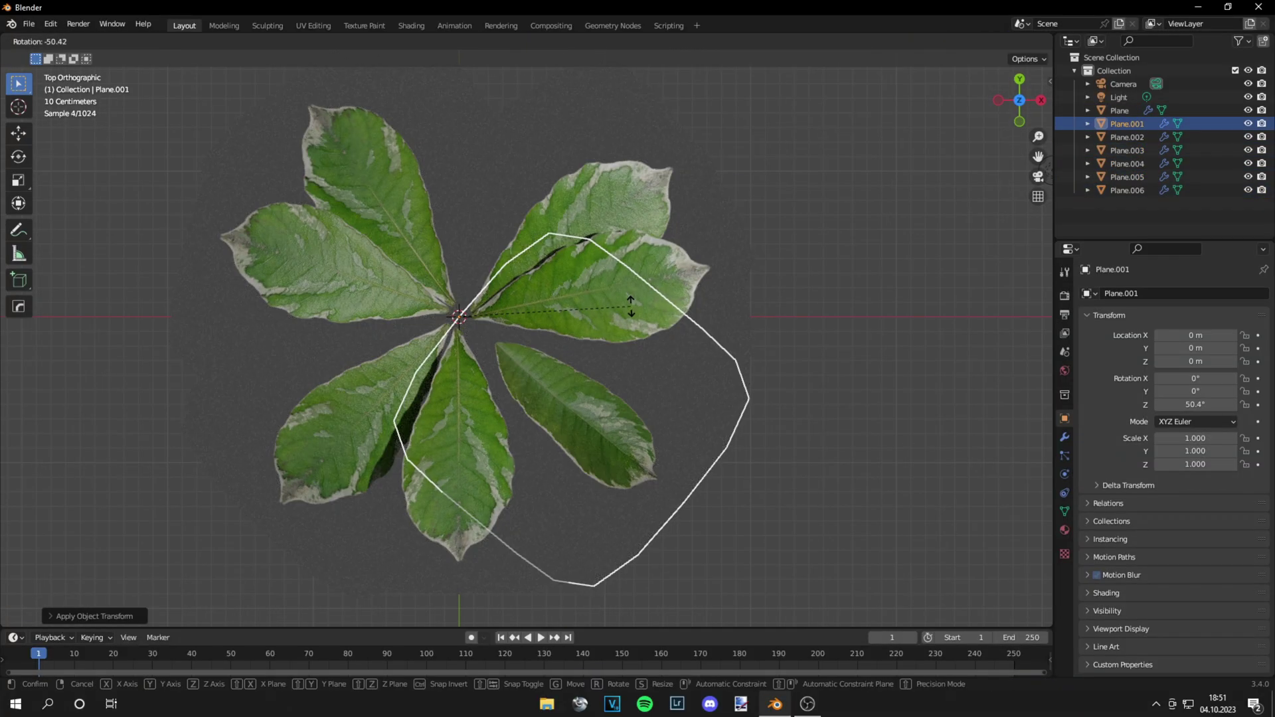
left_click(592, 384)
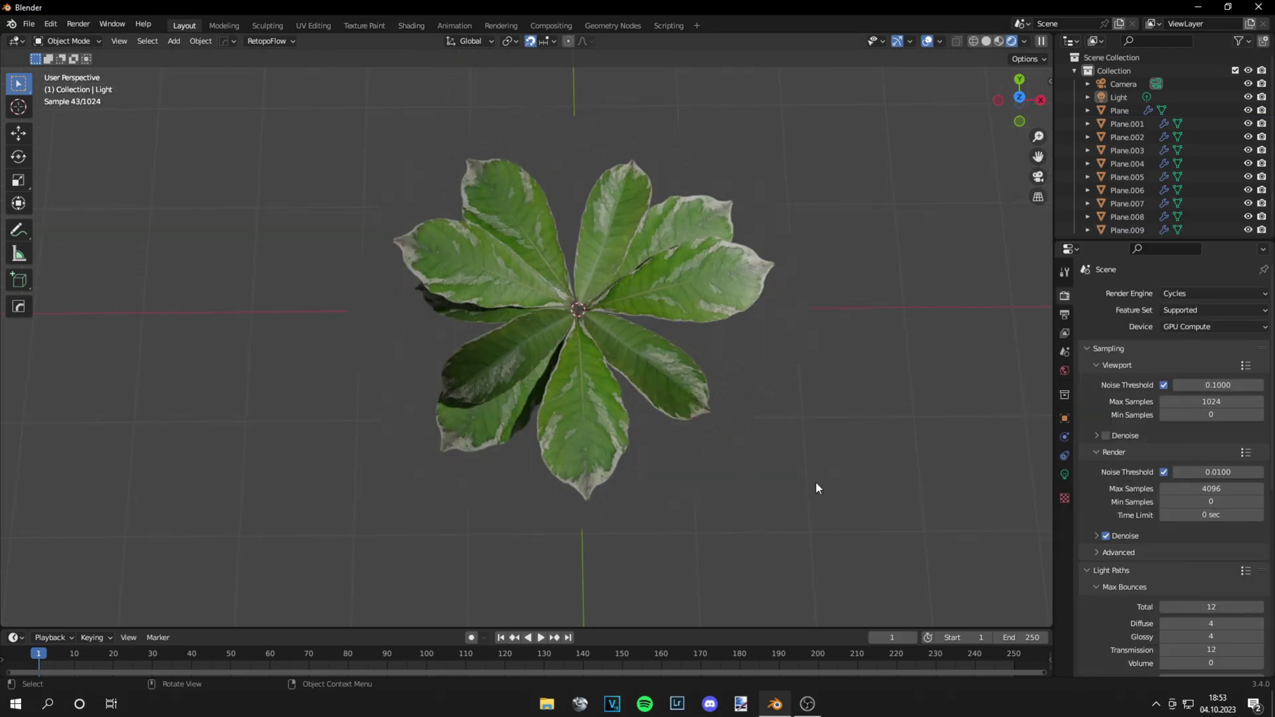
Step: Set Transparent max bounces in Light Paths to 30
scroll(1150, 520, "down", 7)
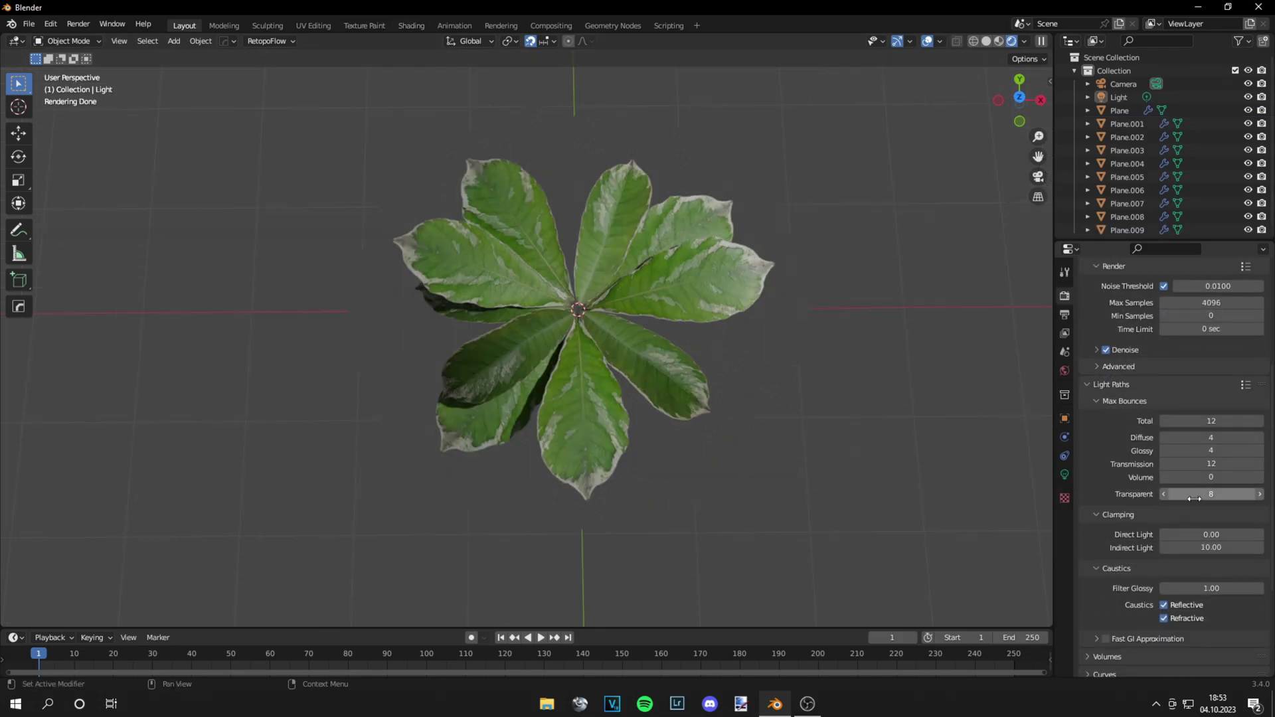
left_click(1196, 495)
key("Return")
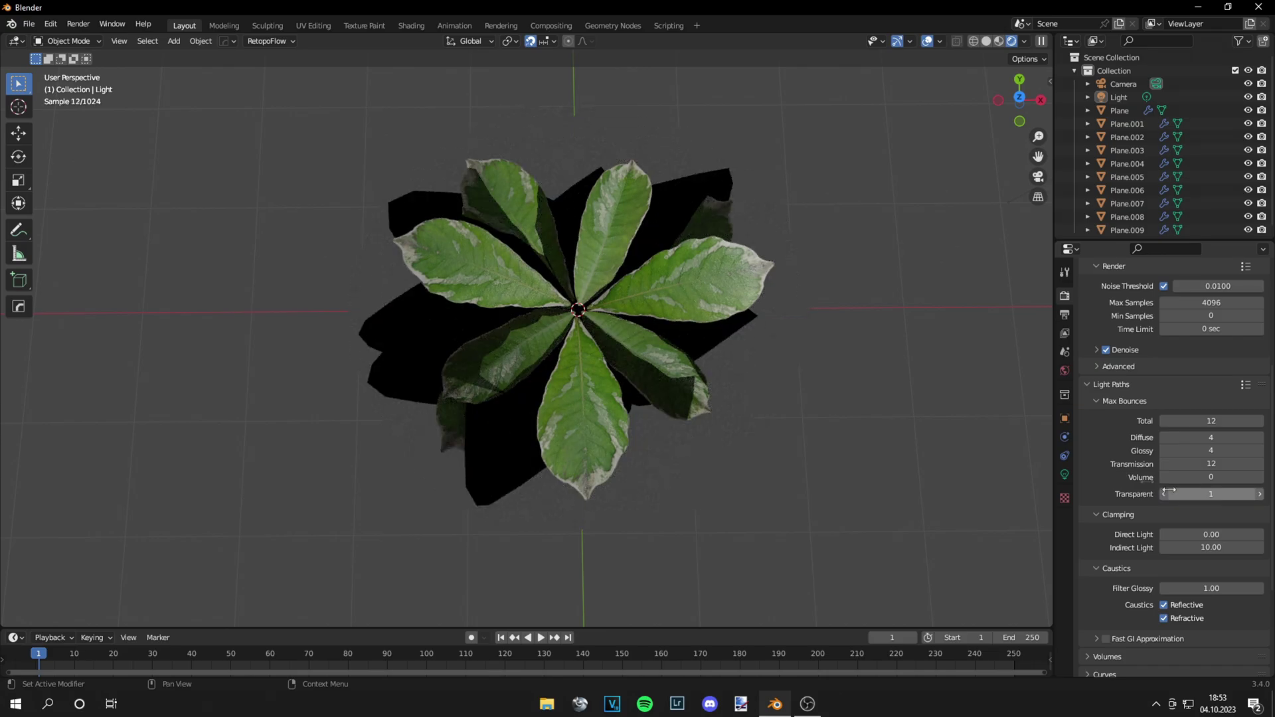
middle_click_drag(707, 449, 723, 347)
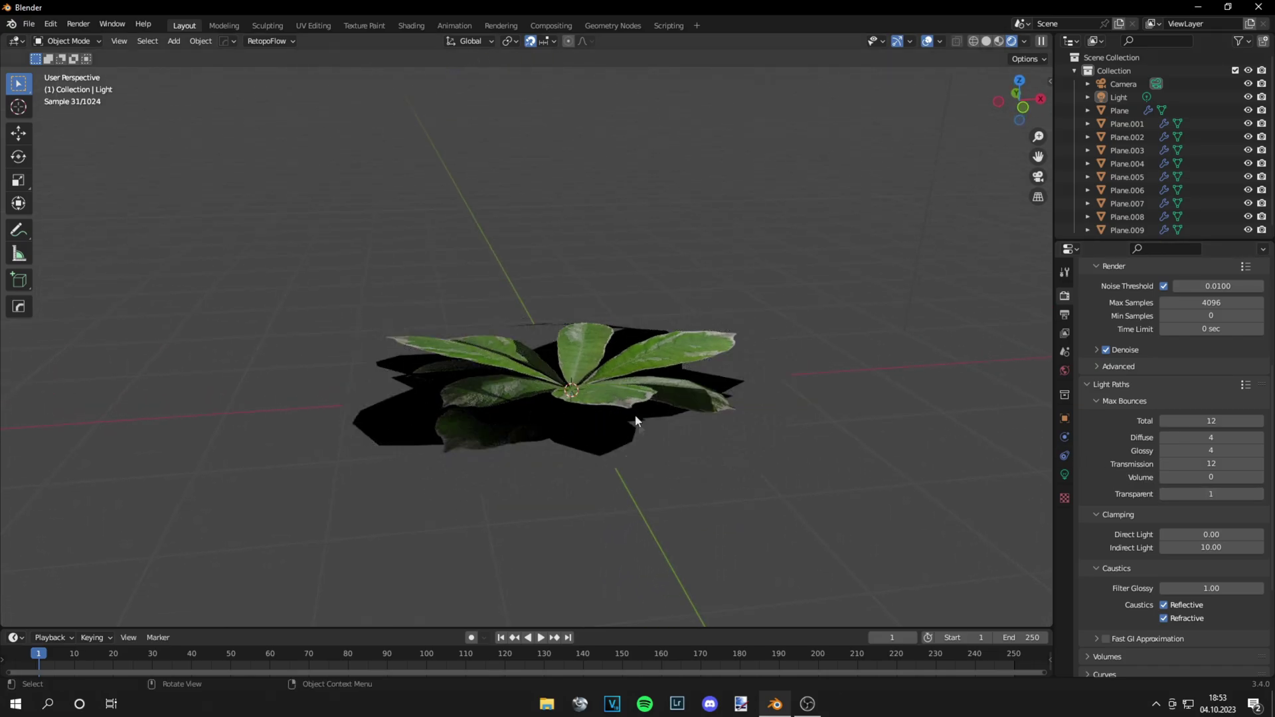
key("KP_7")
left_click(1218, 494)
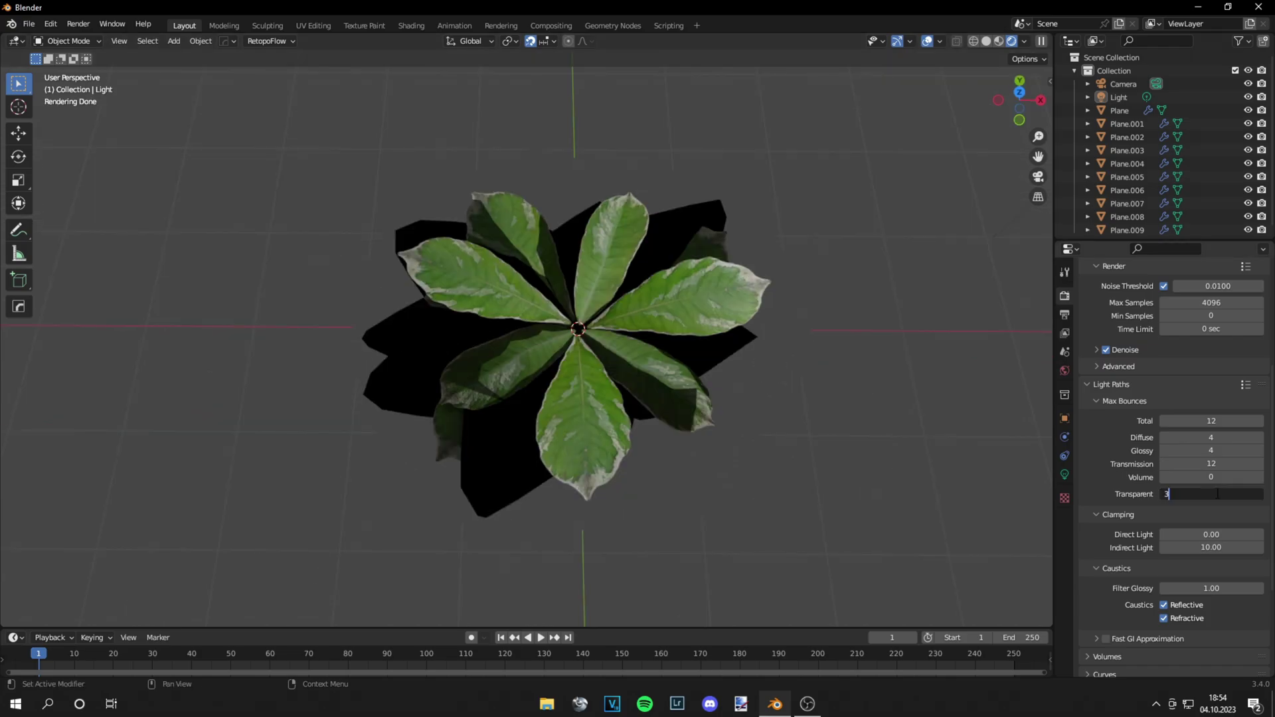
type("3")
key("Return")
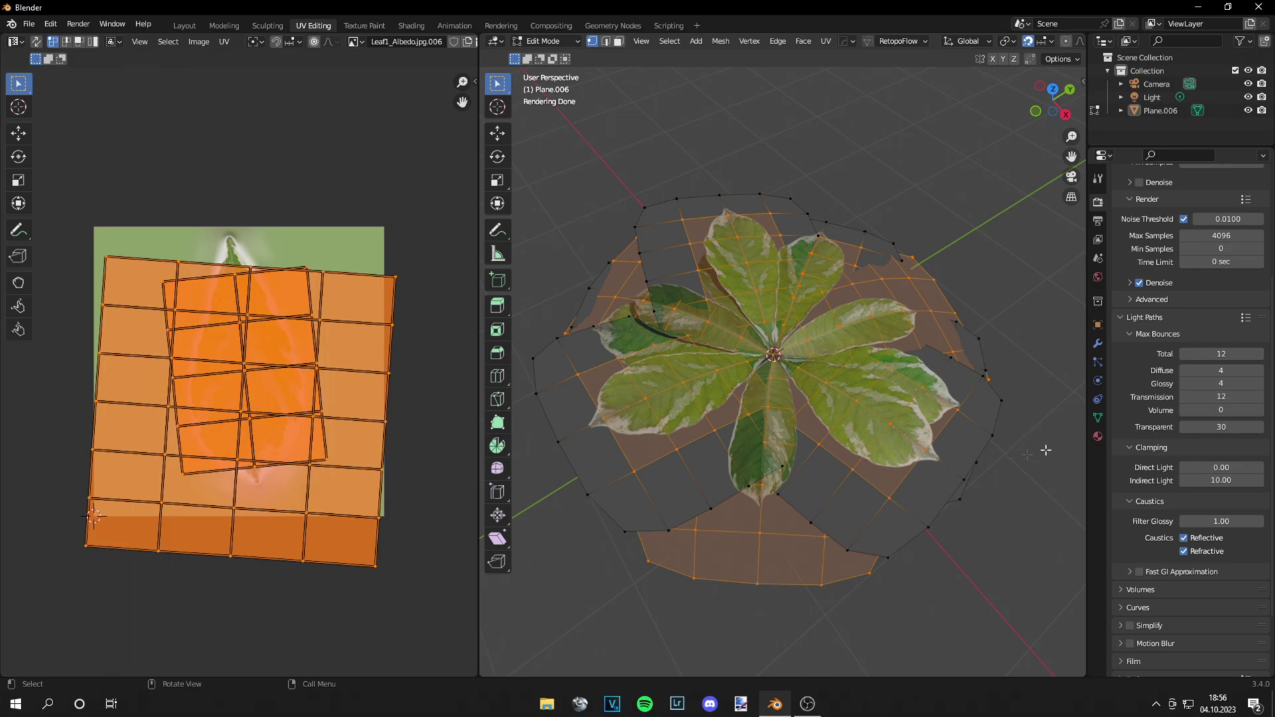
Step: Add a second UV map to the mesh and name it newUV
left_click(1098, 417)
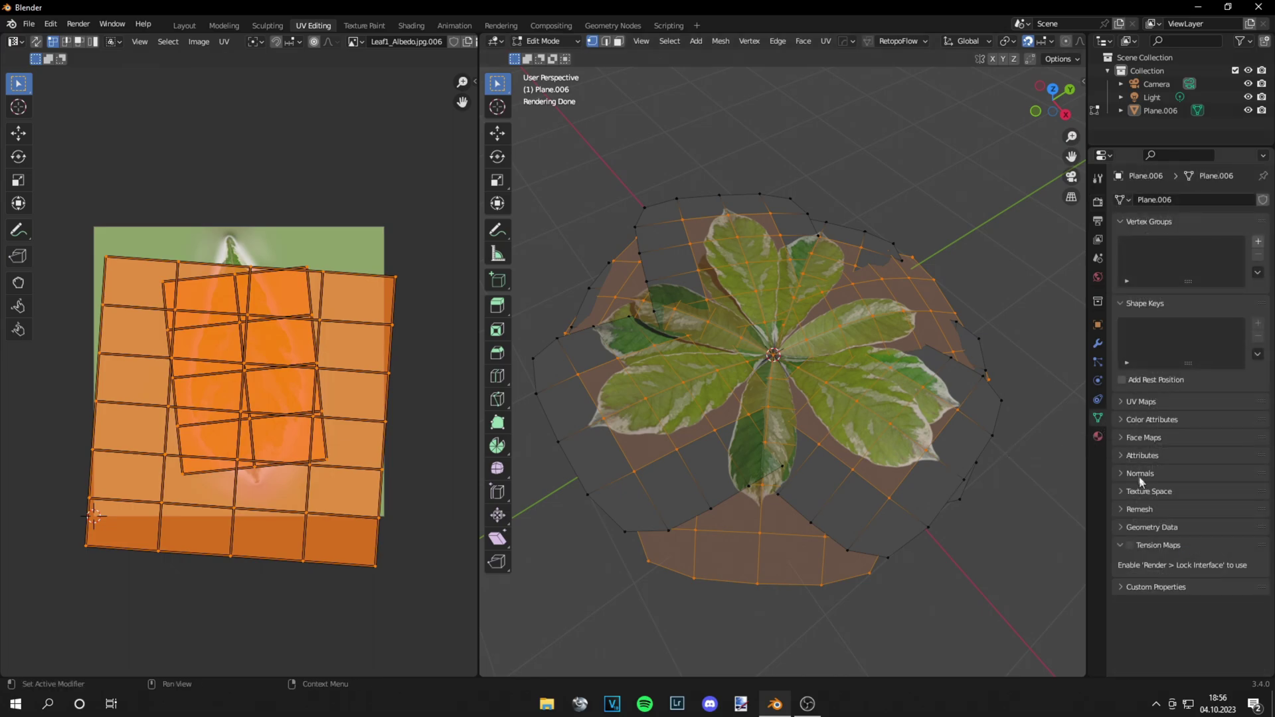
left_click(1138, 401)
left_click(1162, 439)
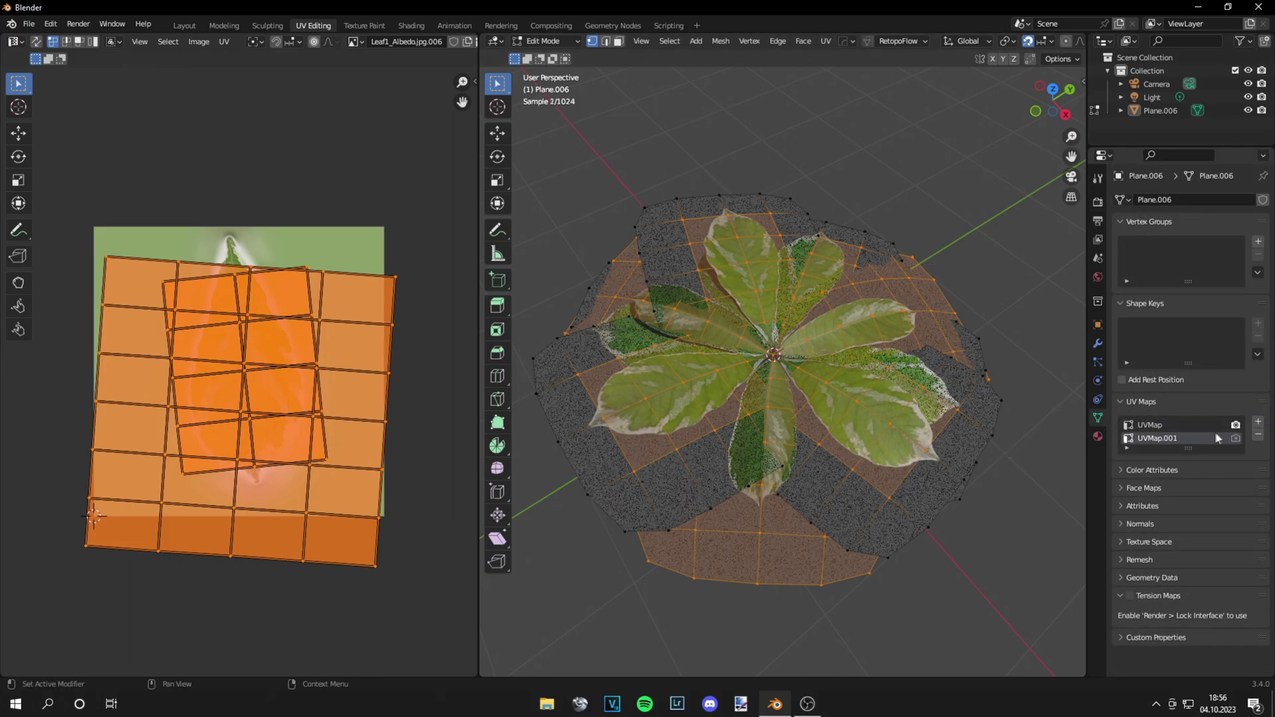
double_click(1164, 438)
key("BackSpace")
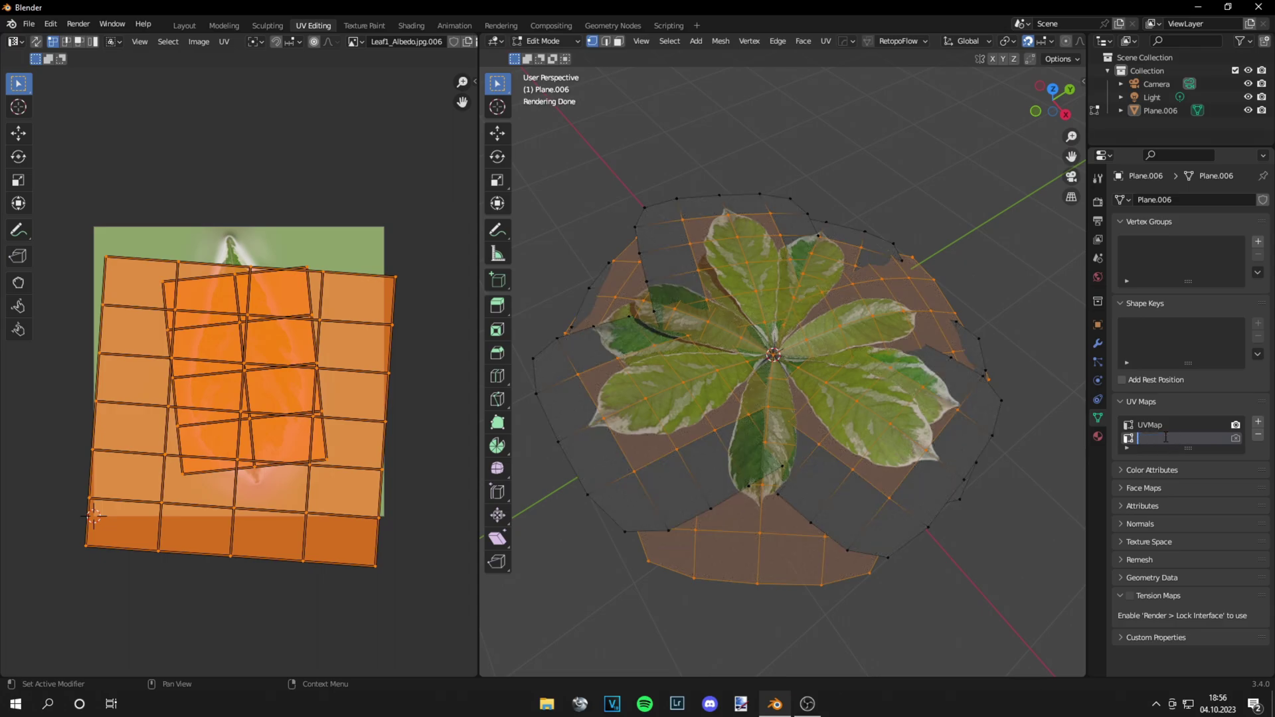
type("newUV")
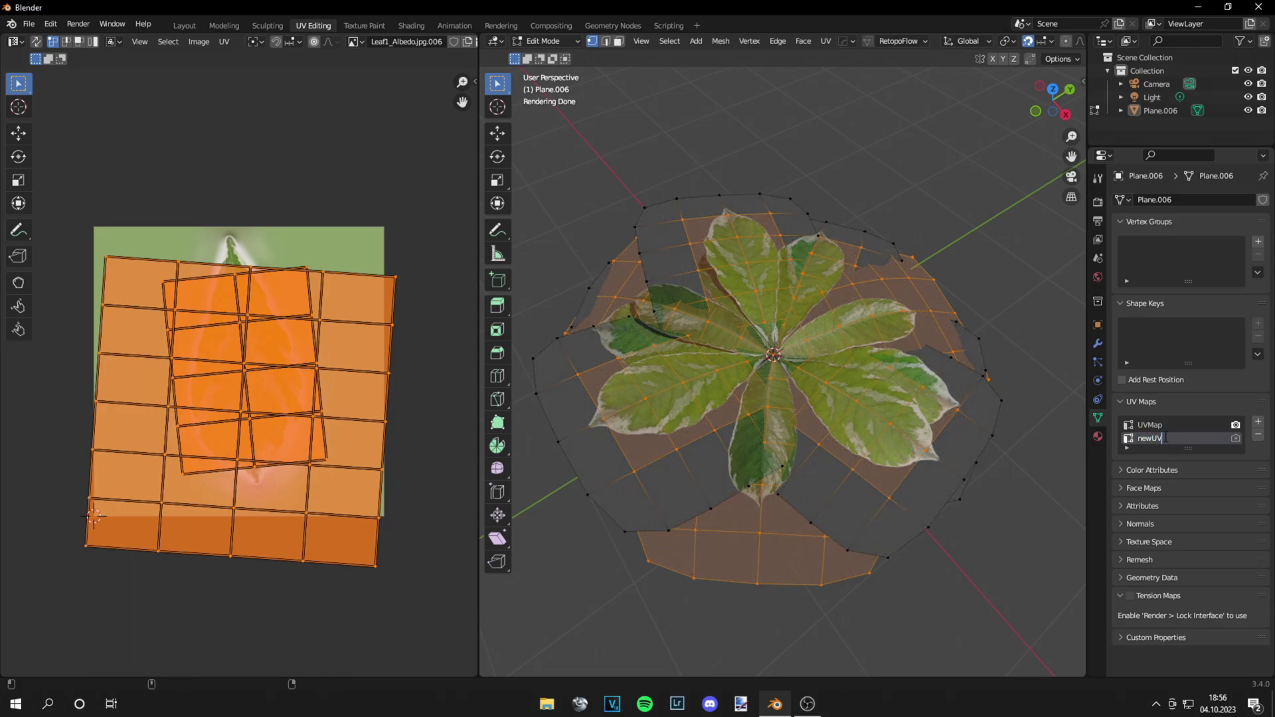
key("Return")
Step: Smart UV Project the whole rosette with an island margin of 0.005
key("a")
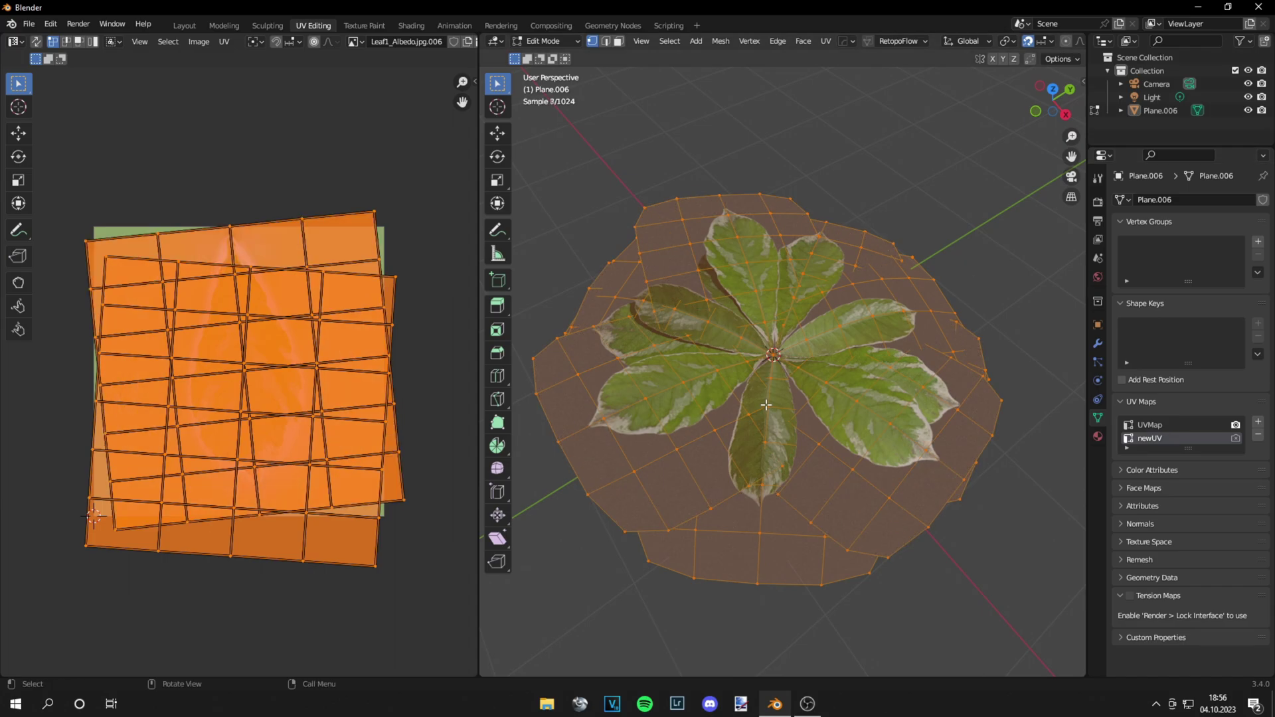
key("u")
left_click(730, 422)
left_click(811, 480)
type("0.0")
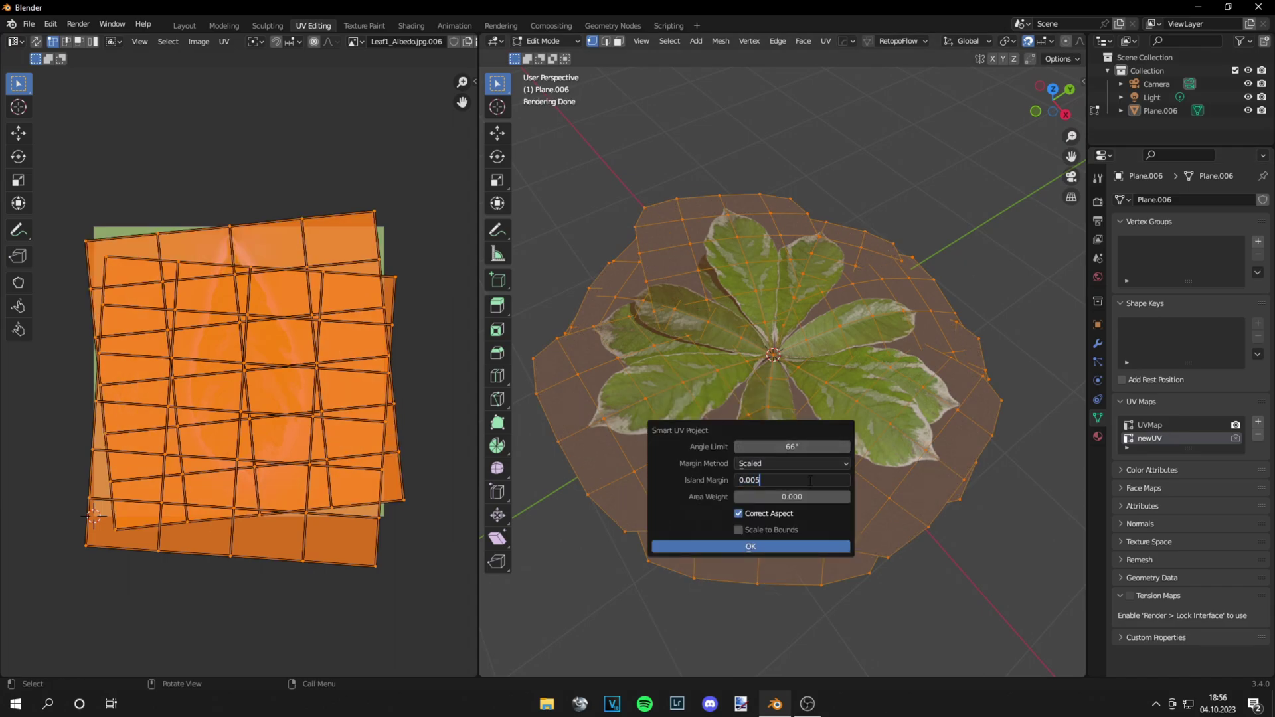
type("05")
key("Return")
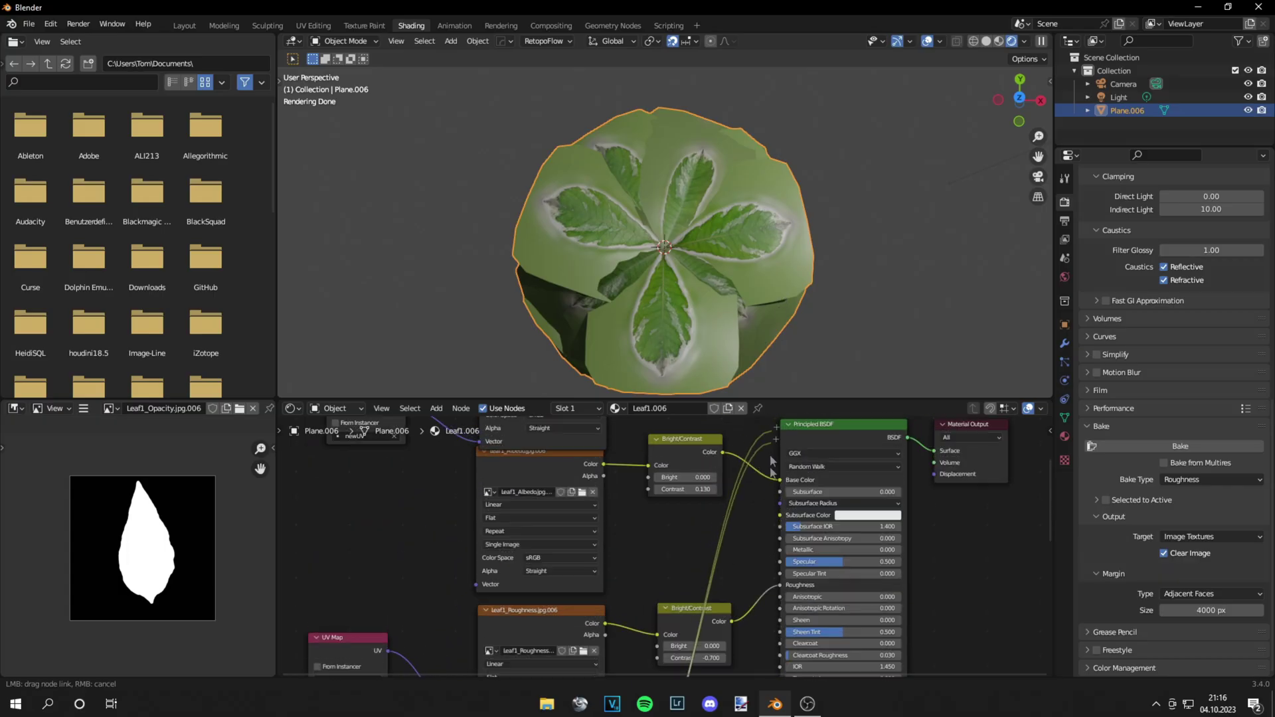
Step: Link a texture output to Base Color and switch the bake type to Normal
left_click_drag(771, 454, 775, 479)
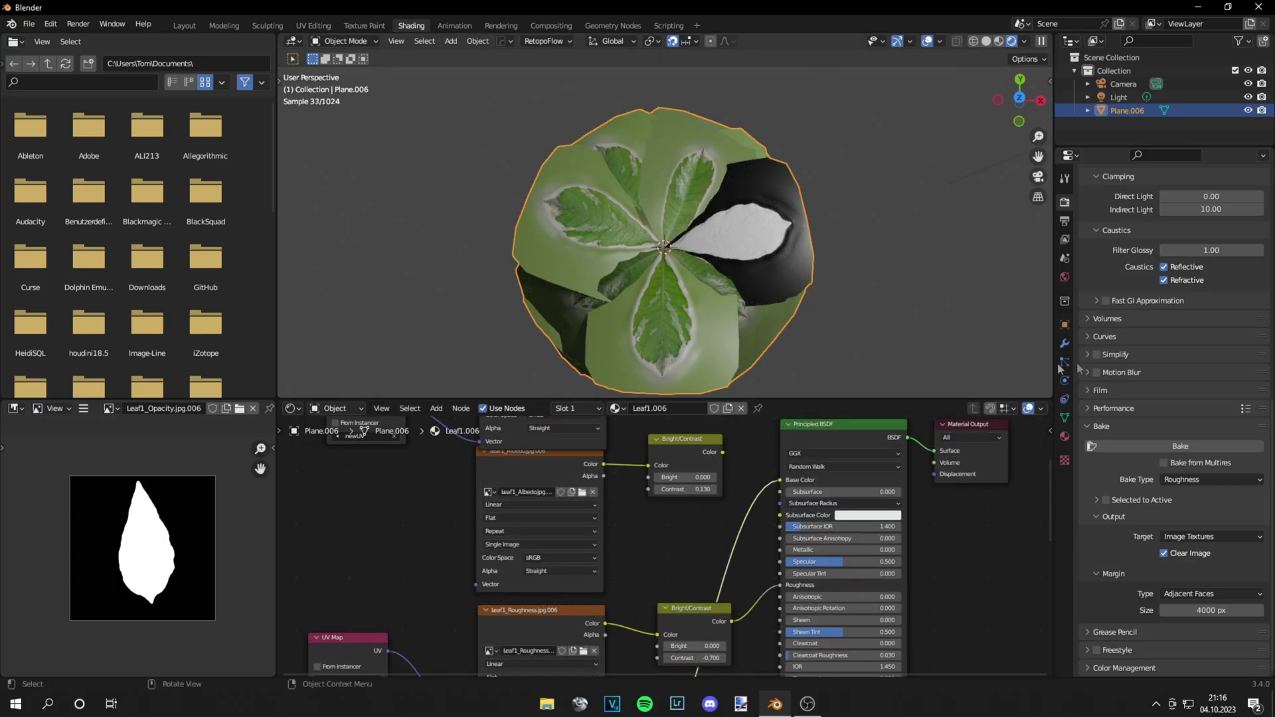
left_click(1213, 480)
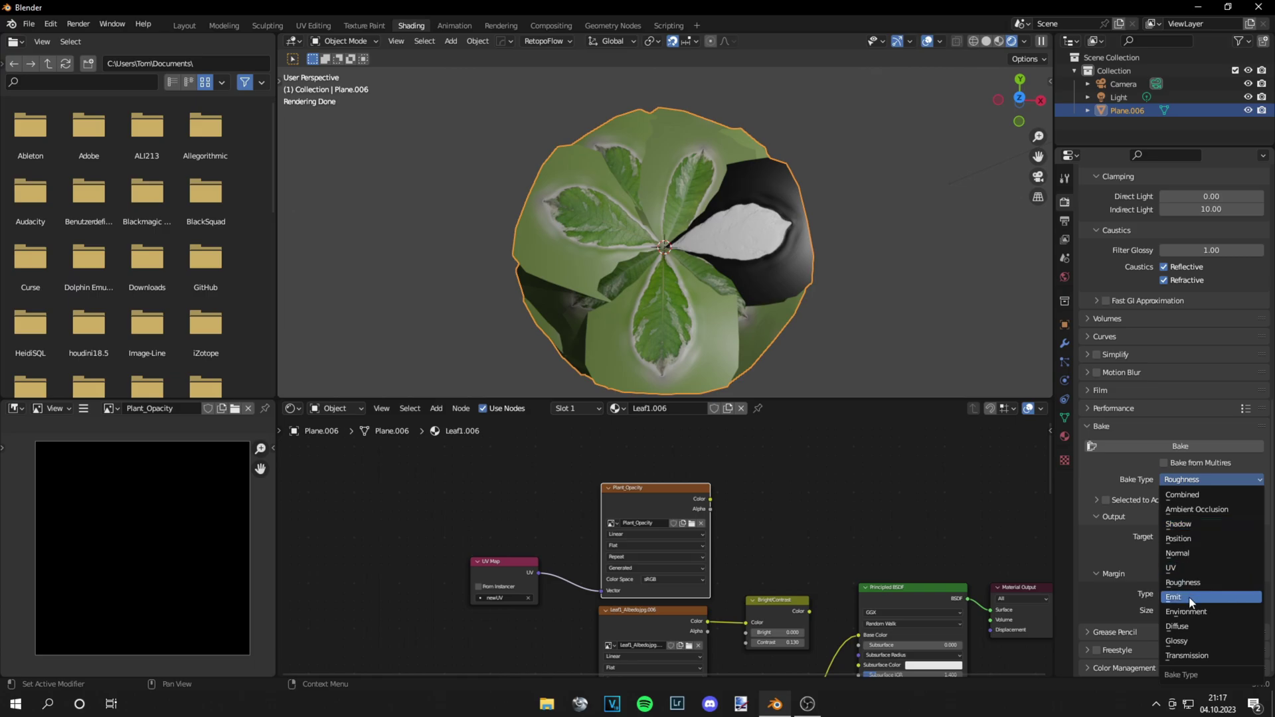
left_click(1190, 625)
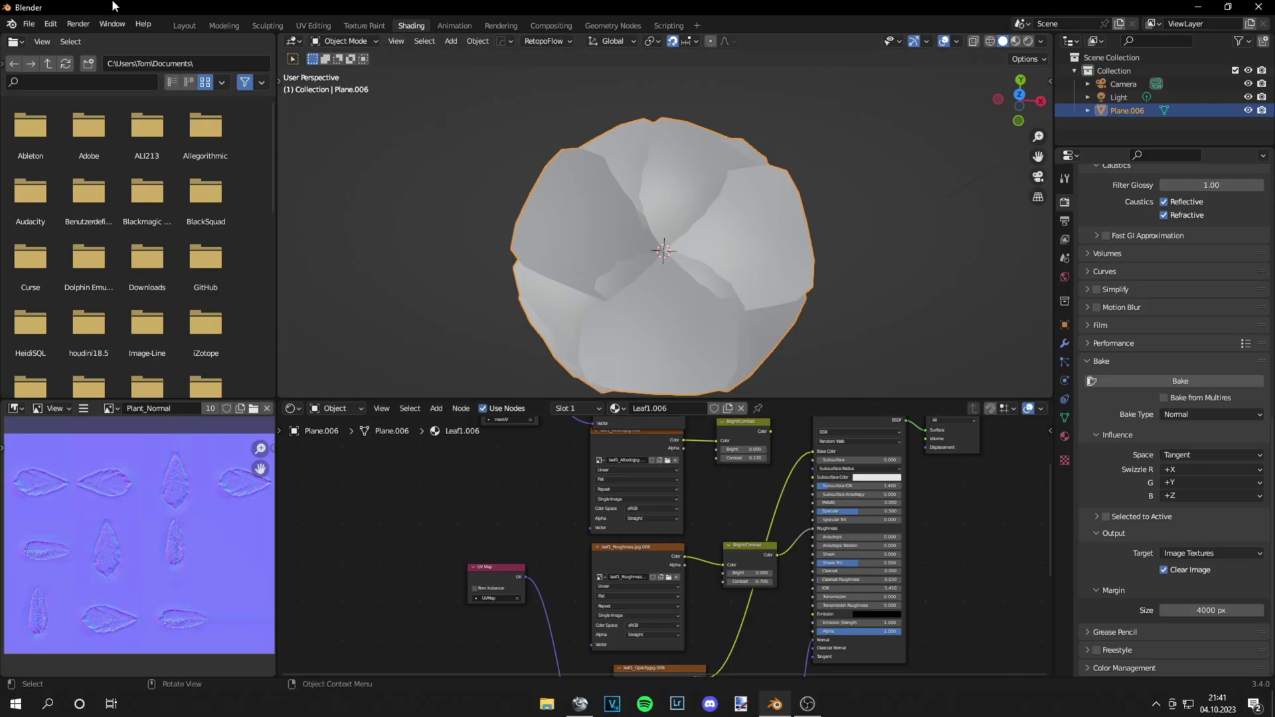
Step: Remove all leaf material slots and create one new material named Plant
left_click(318, 25)
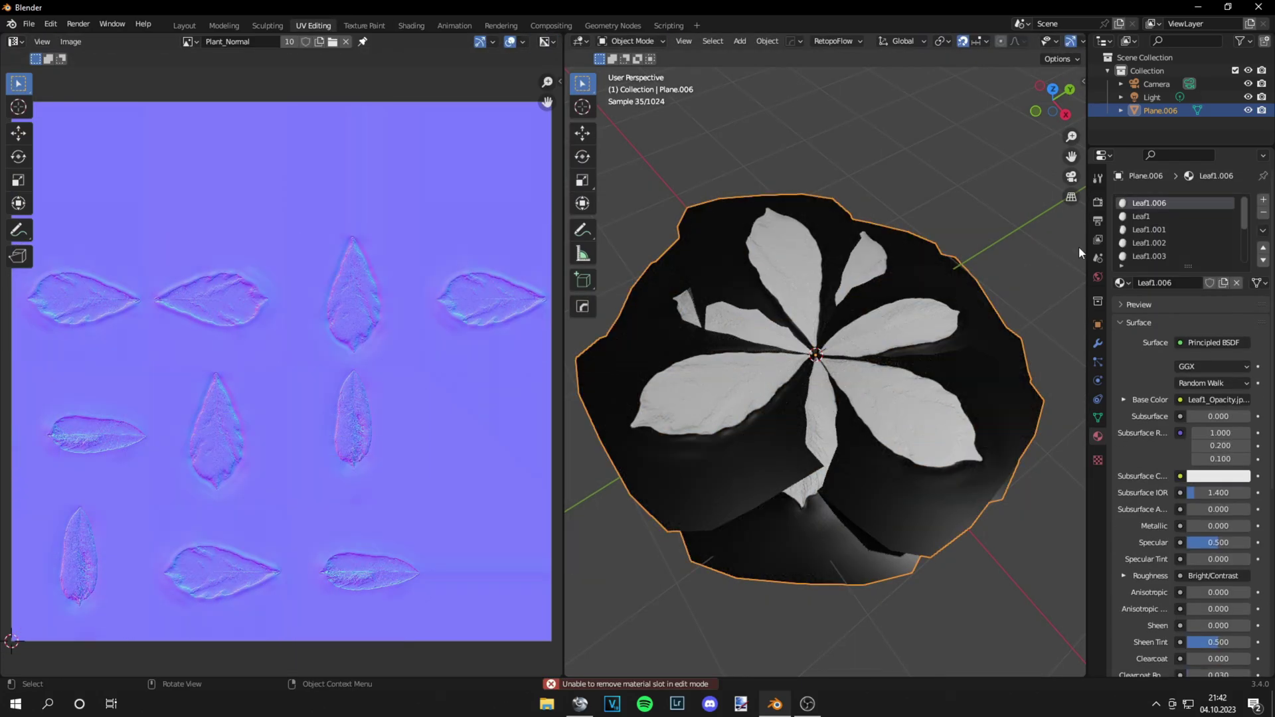
left_click(1264, 214)
left_click(1263, 214)
left_click(1263, 213)
left_click(1263, 214)
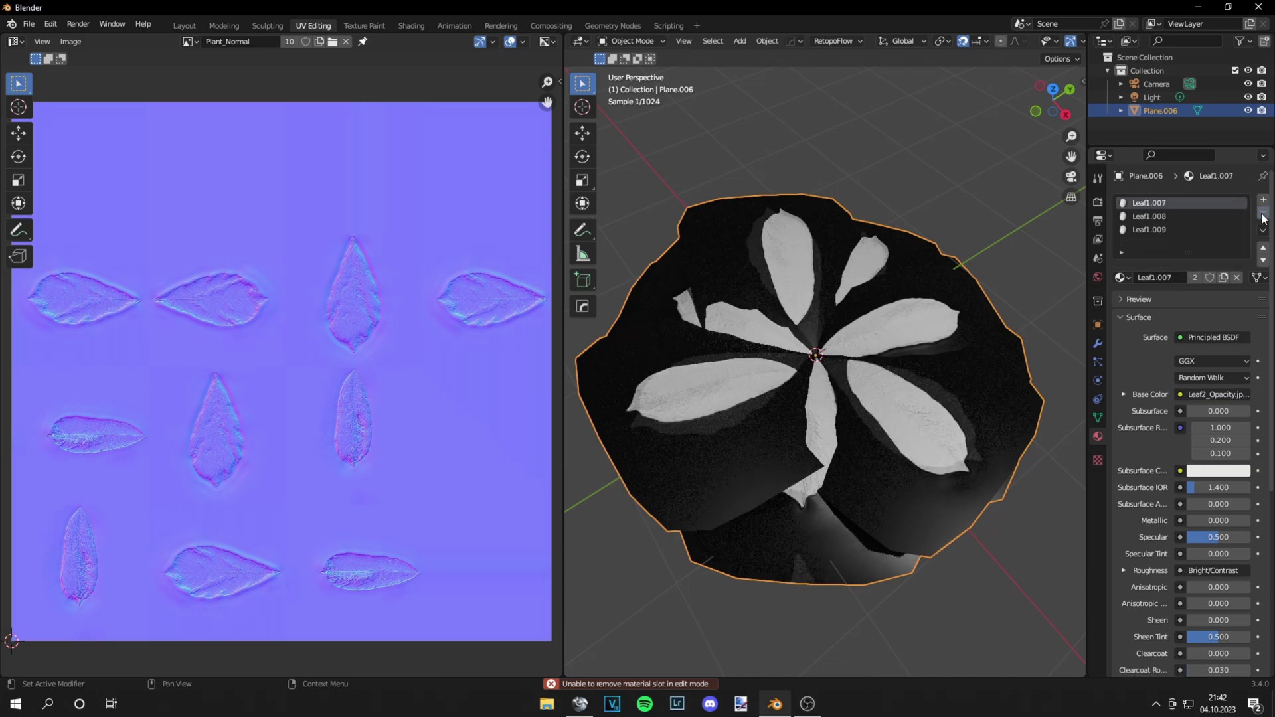
left_click(1264, 214)
left_click(1264, 213)
left_click(1263, 214)
left_click(1189, 257)
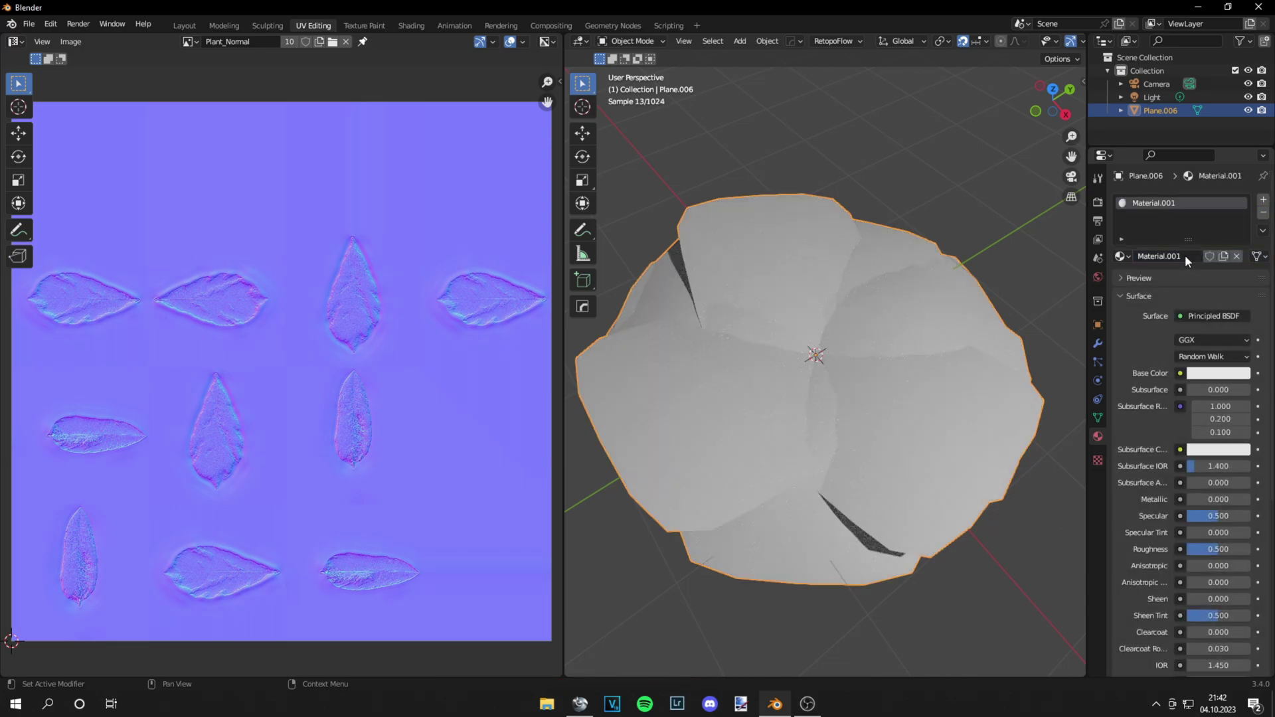
left_click(1185, 255)
type("Plant")
key("Return")
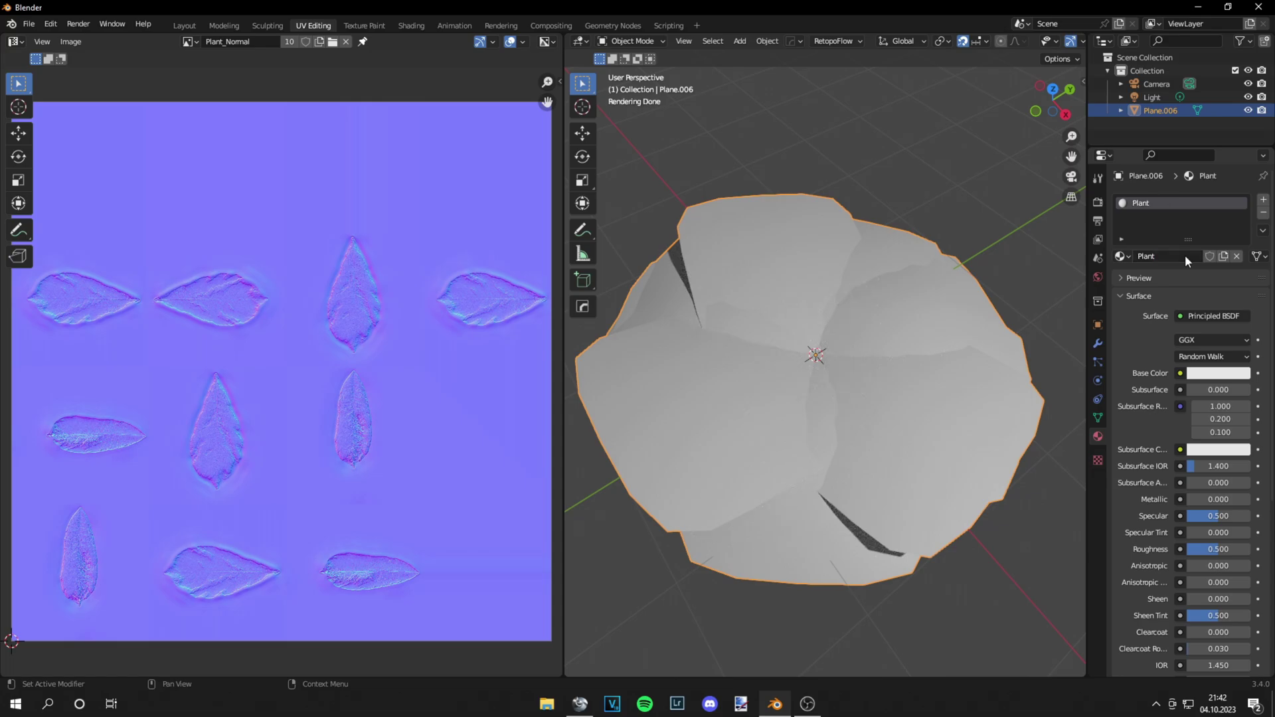
Step: Delete the old UVMap and rename newUV to UVMap
left_click(1099, 416)
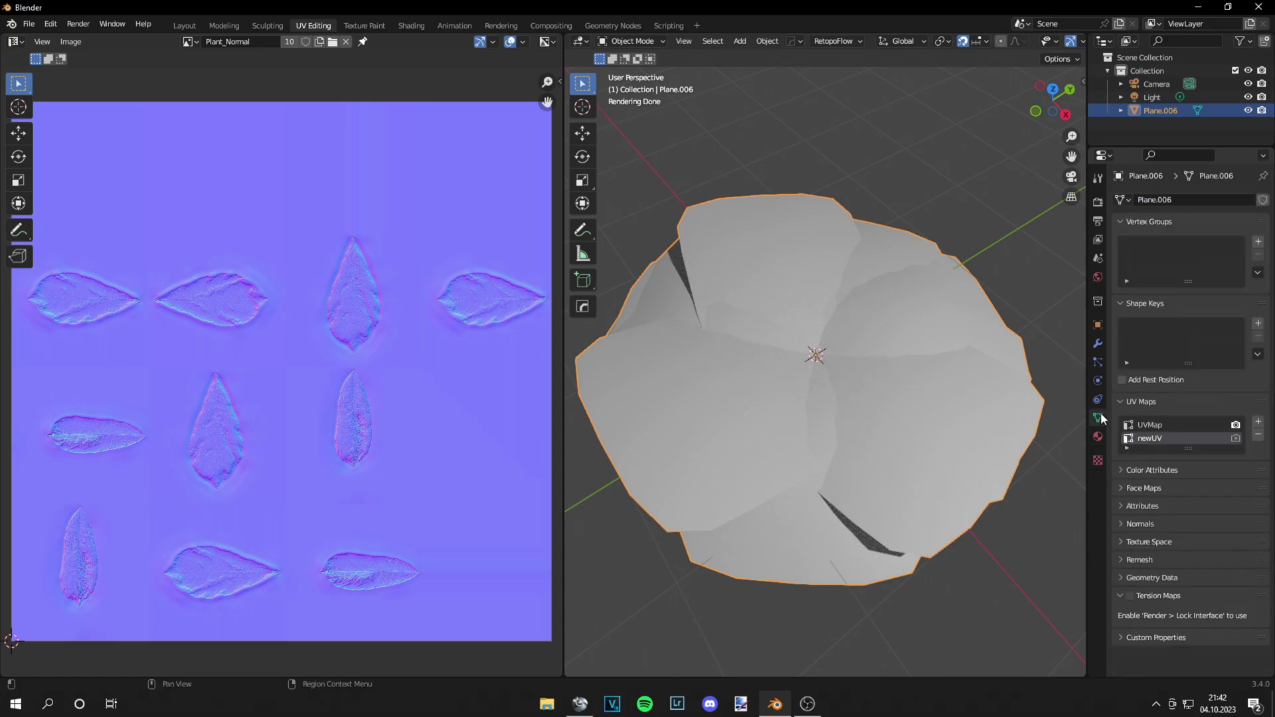
left_click(1148, 426)
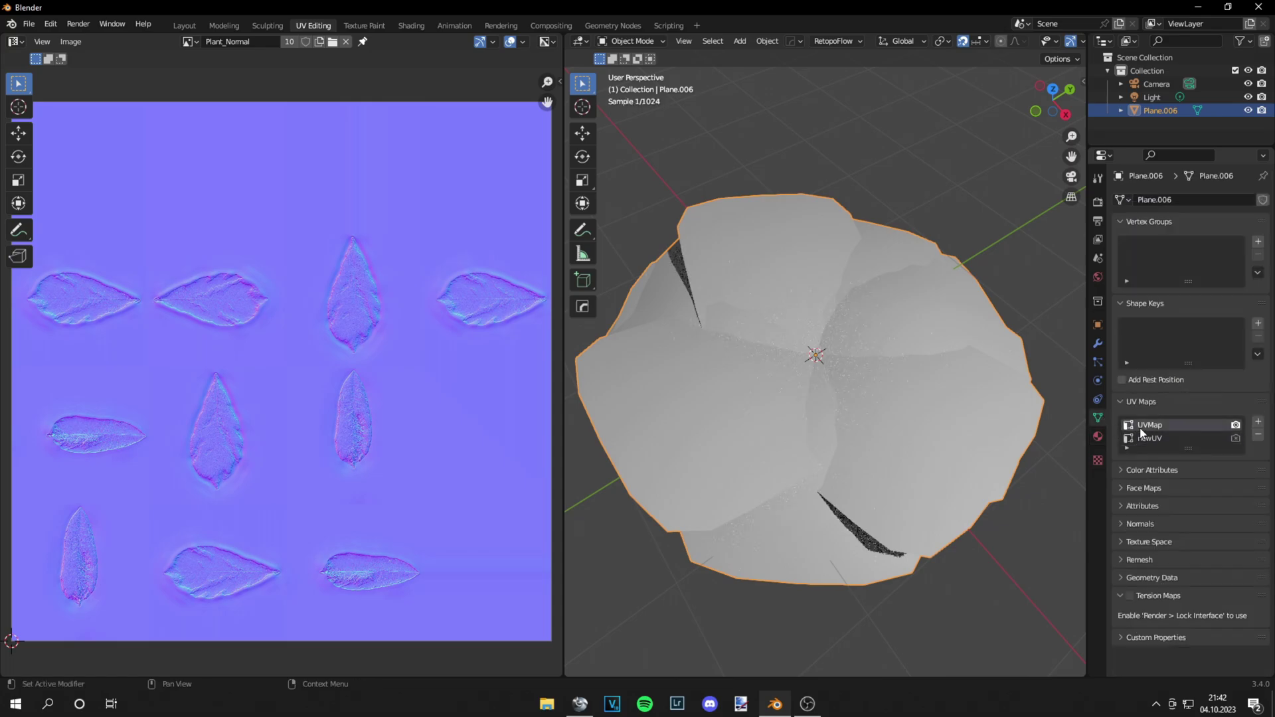
left_click(1259, 435)
double_click(1199, 425)
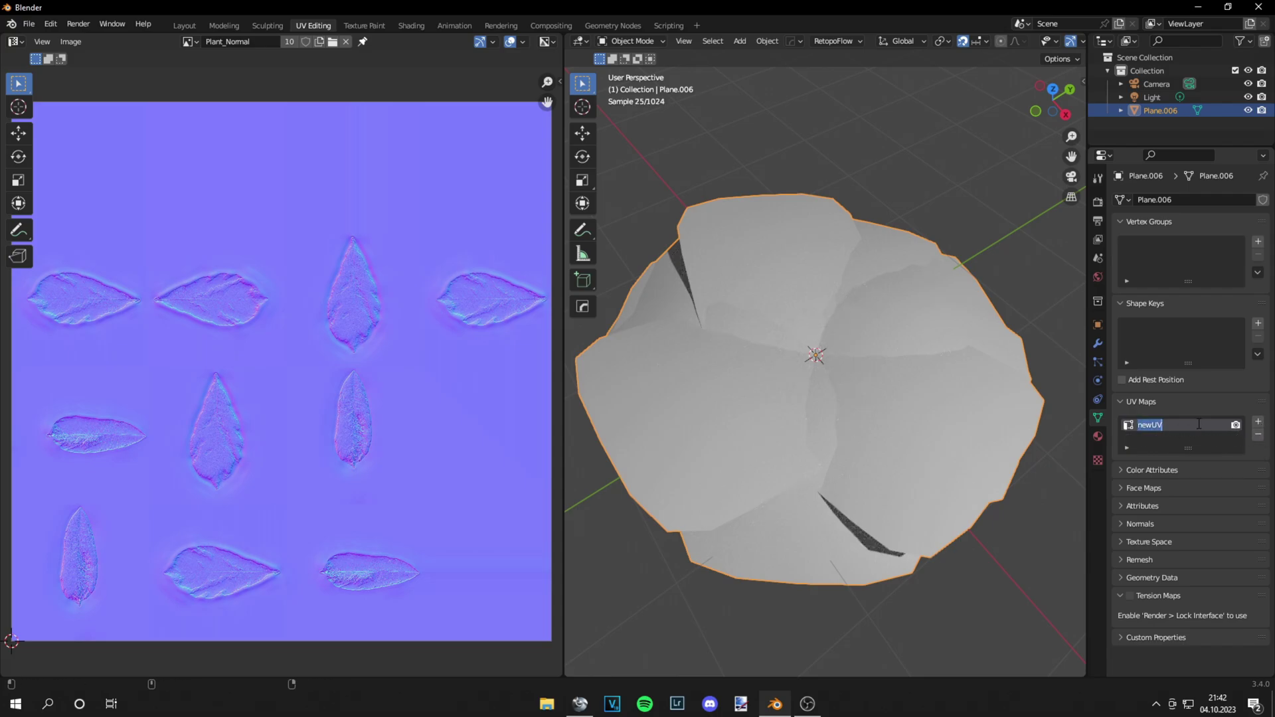
type("UVMap")
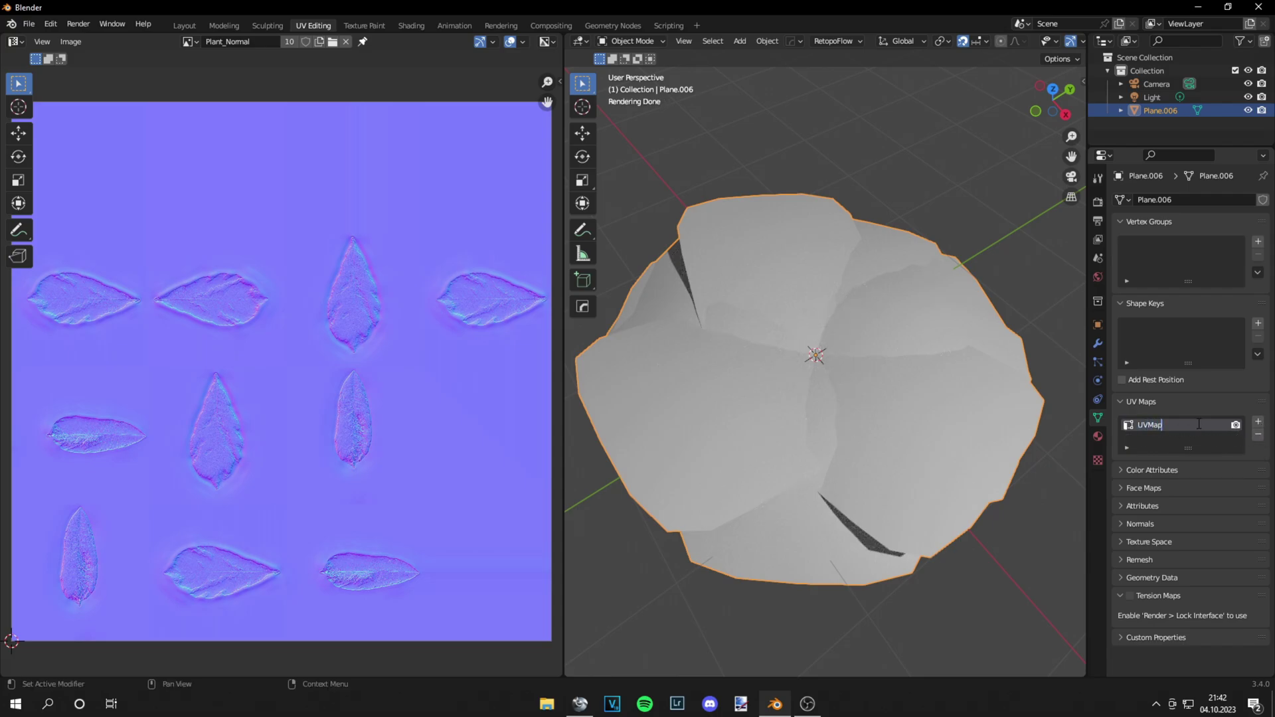
key("Return")
key("Tab")
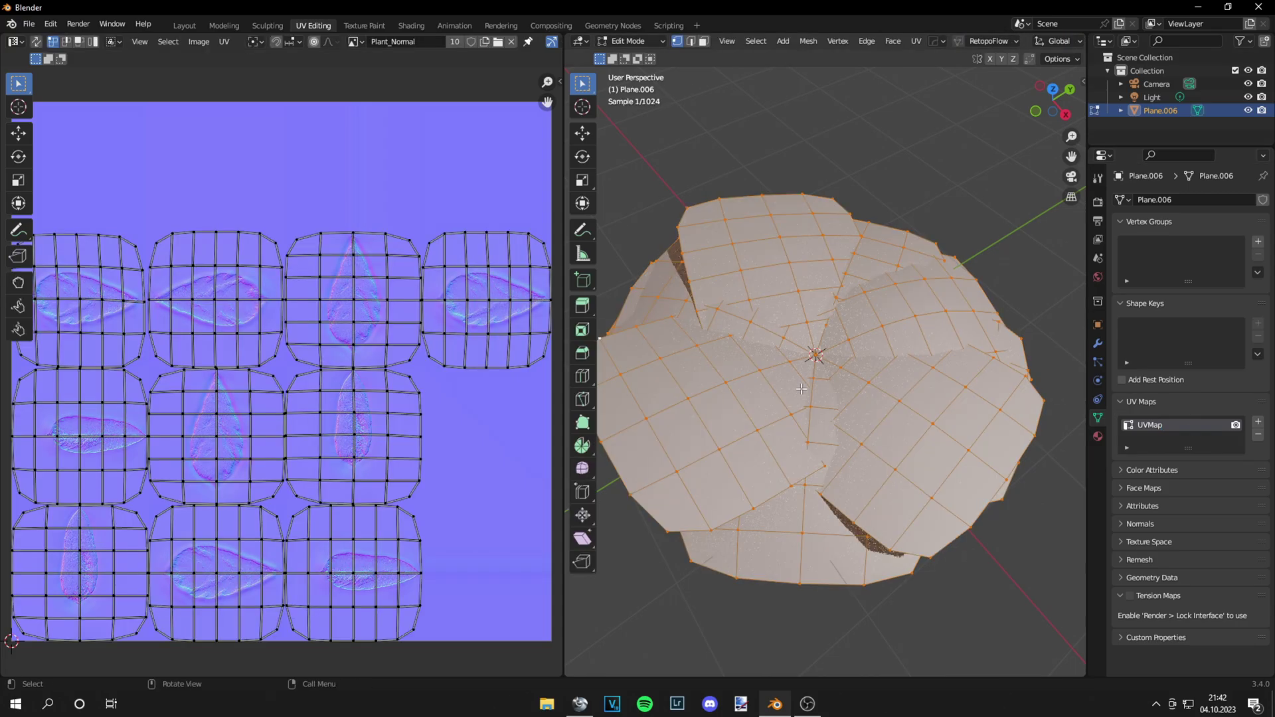
Step: Connect Plant_AlbedoM to Base Color and Plant_Roughness to Roughness
left_click(412, 26)
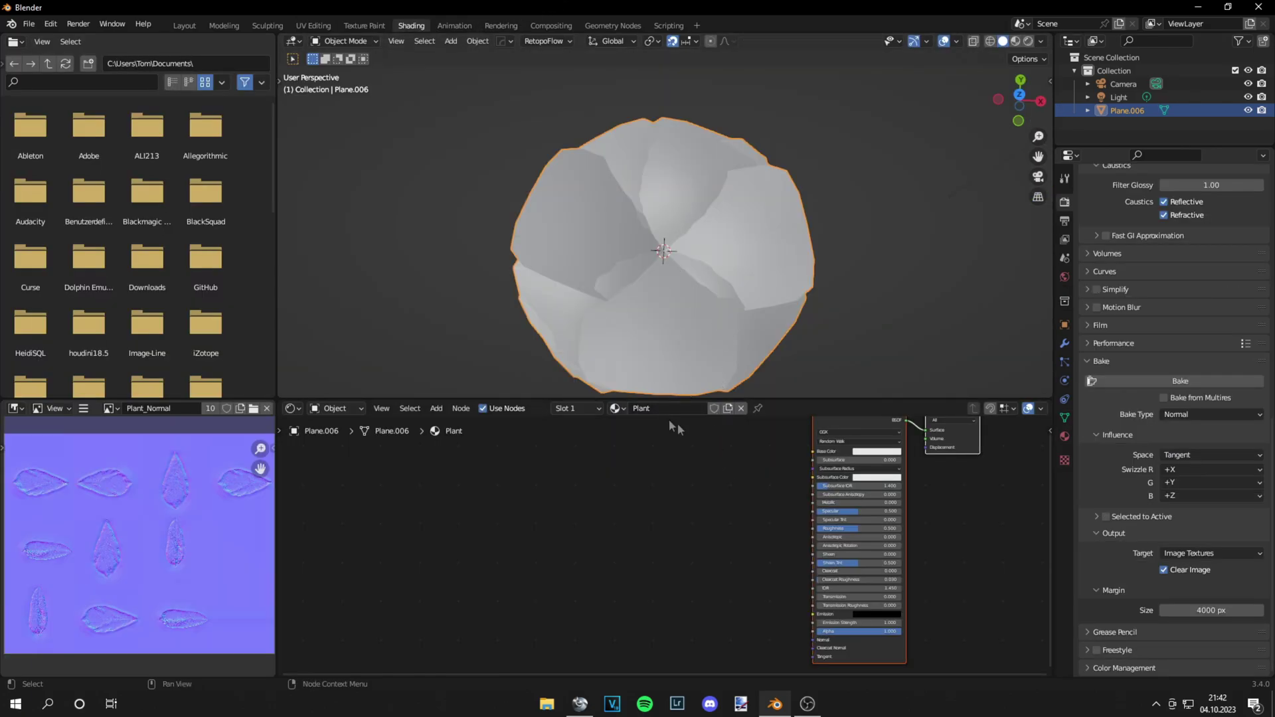
middle_click_drag(720, 503, 618, 524)
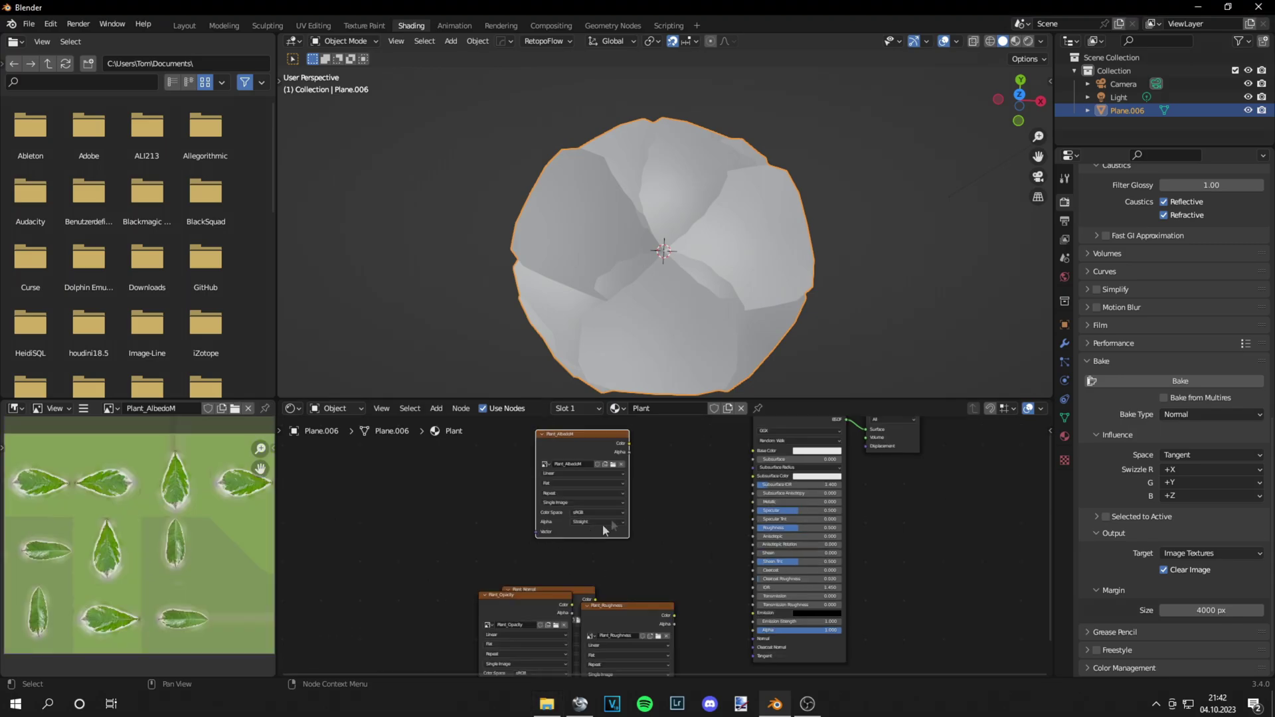
left_click_drag(629, 444, 754, 450)
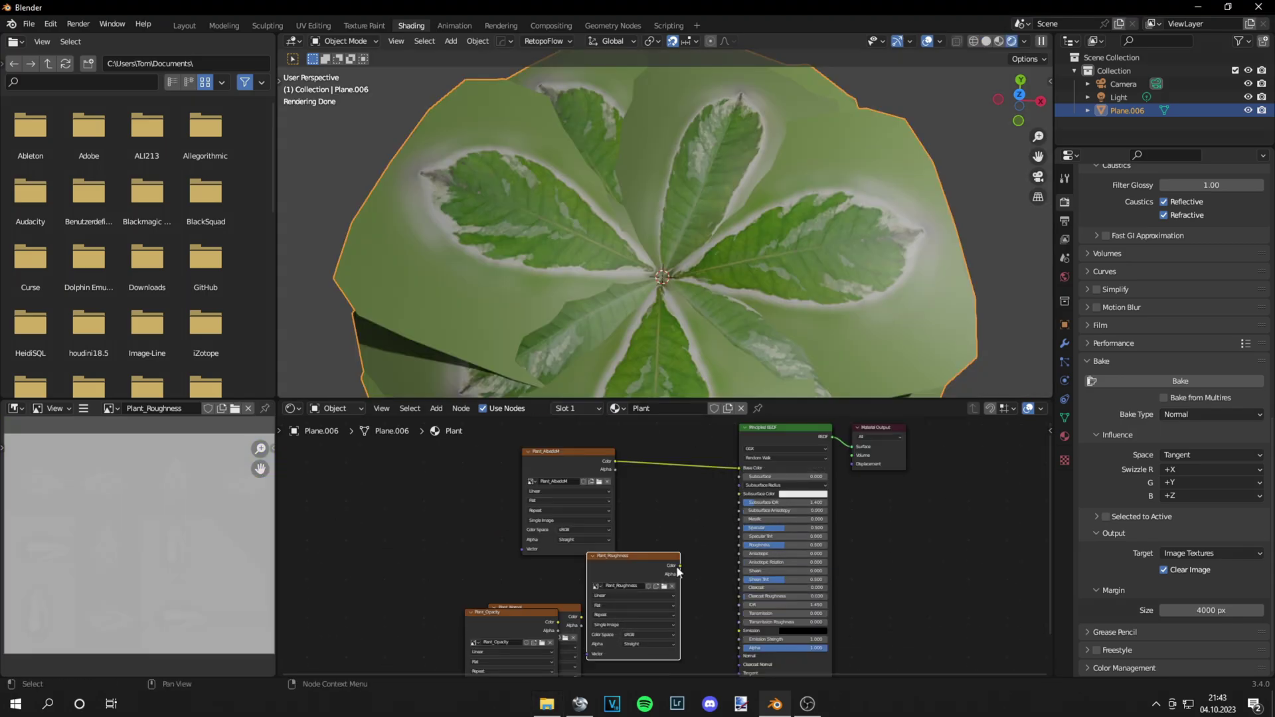
left_click_drag(679, 566, 740, 546)
middle_click_drag(683, 601, 697, 472)
scroll(526, 492, "up", 2)
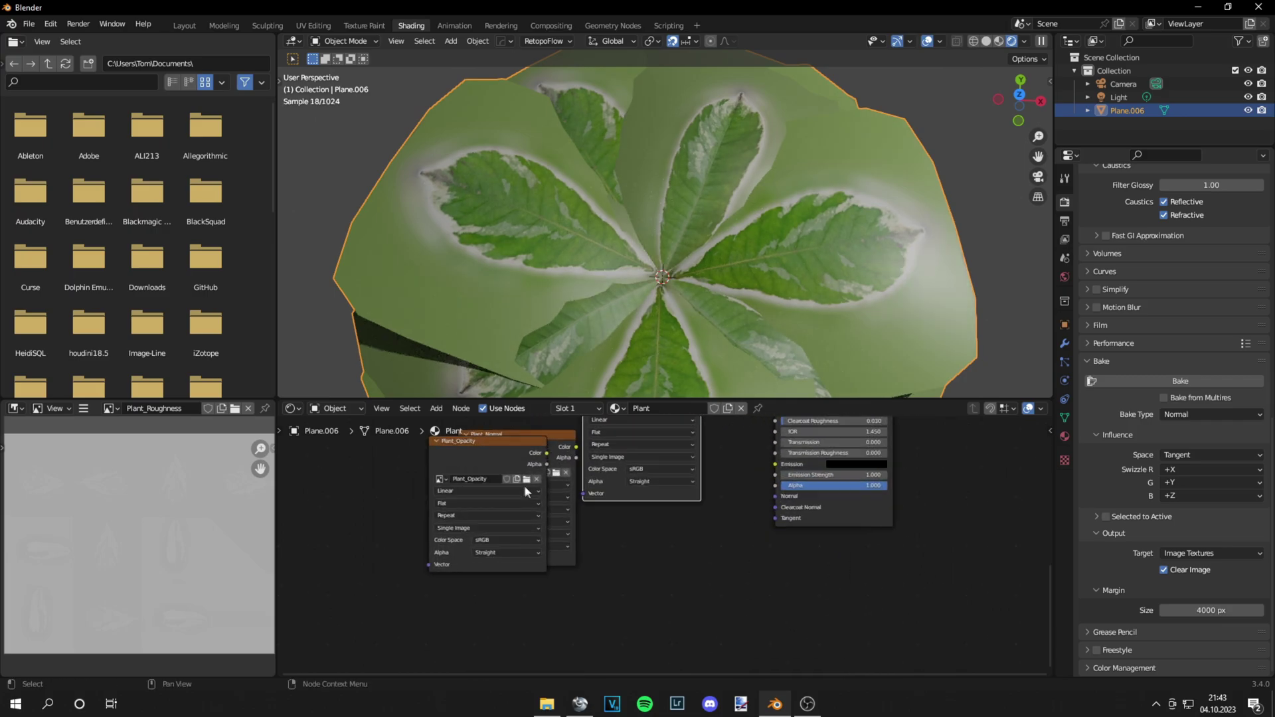
Step: Position the Plant_Opacity and Plant_Normal nodes and set Plant_Normal to Non-Color
left_click_drag(525, 492, 775, 482)
left_click_drag(543, 439, 666, 582)
scroll(666, 582, "up", 1)
middle_click_drag(666, 582, 679, 523)
left_click(618, 566)
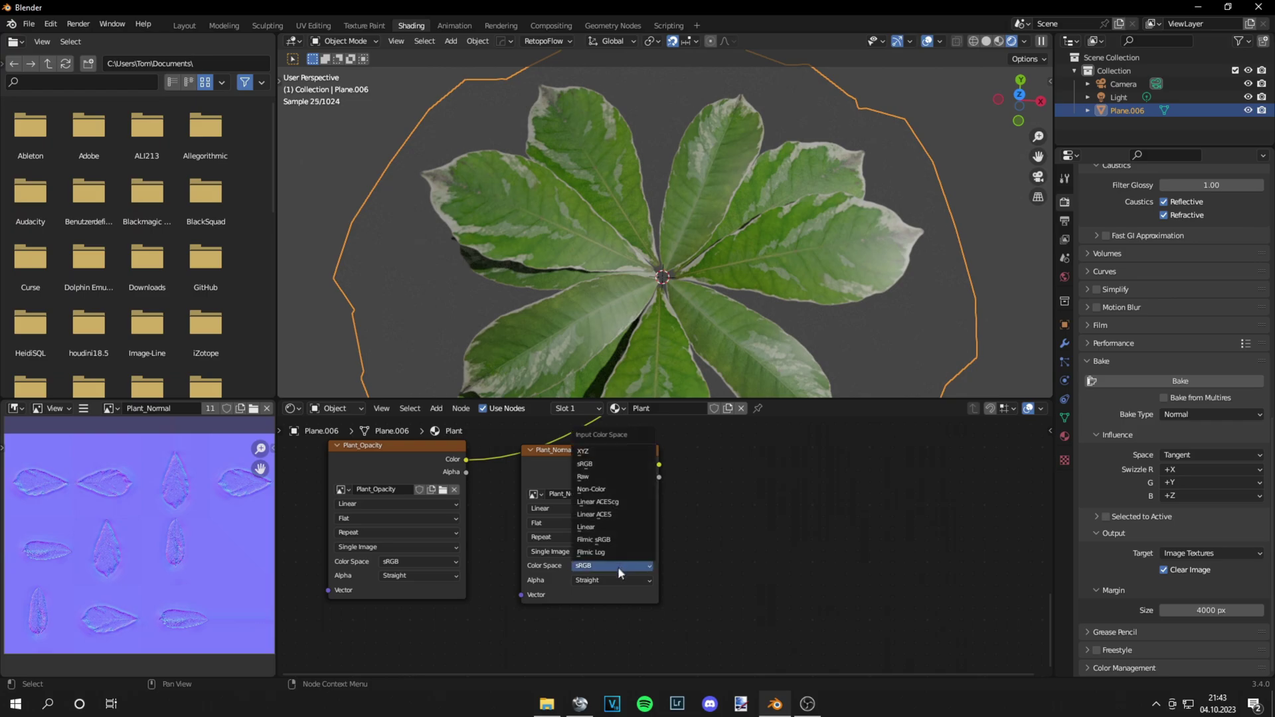
left_click(612, 490)
Step: Add a Normal Map node beside Plant_Normal
key("shift+a")
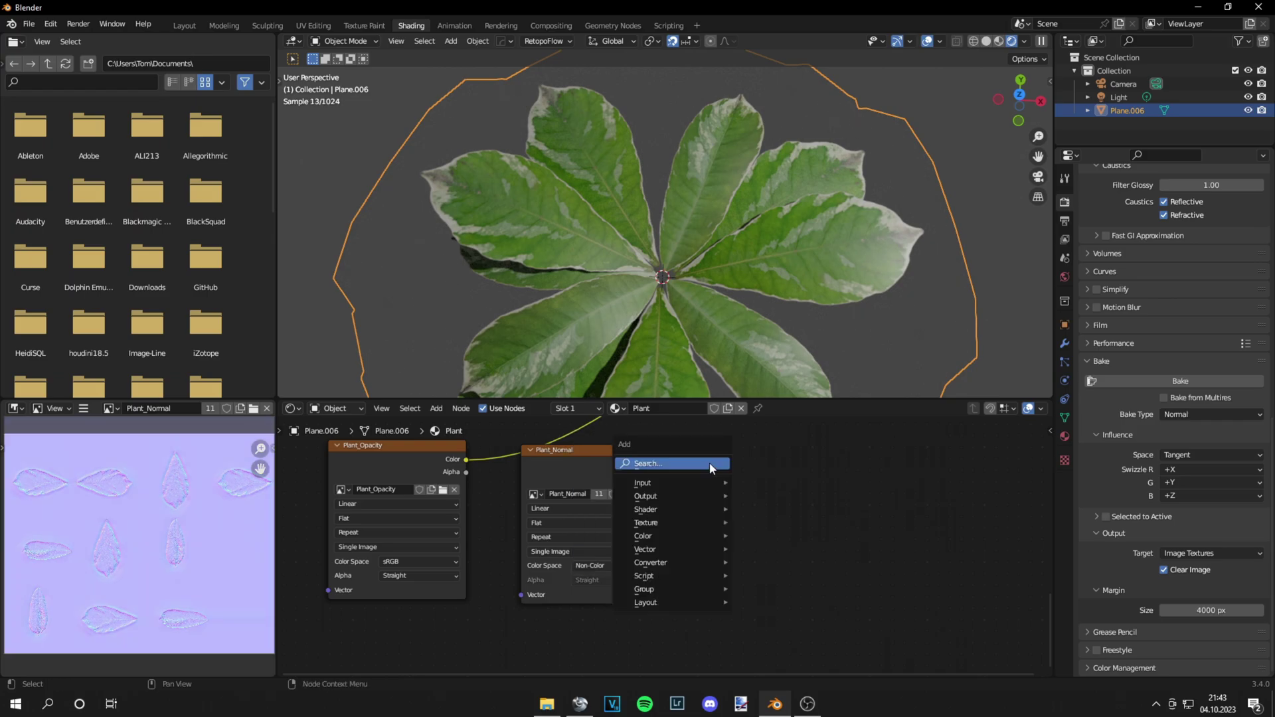
left_click(710, 463)
type("nom")
key("Return")
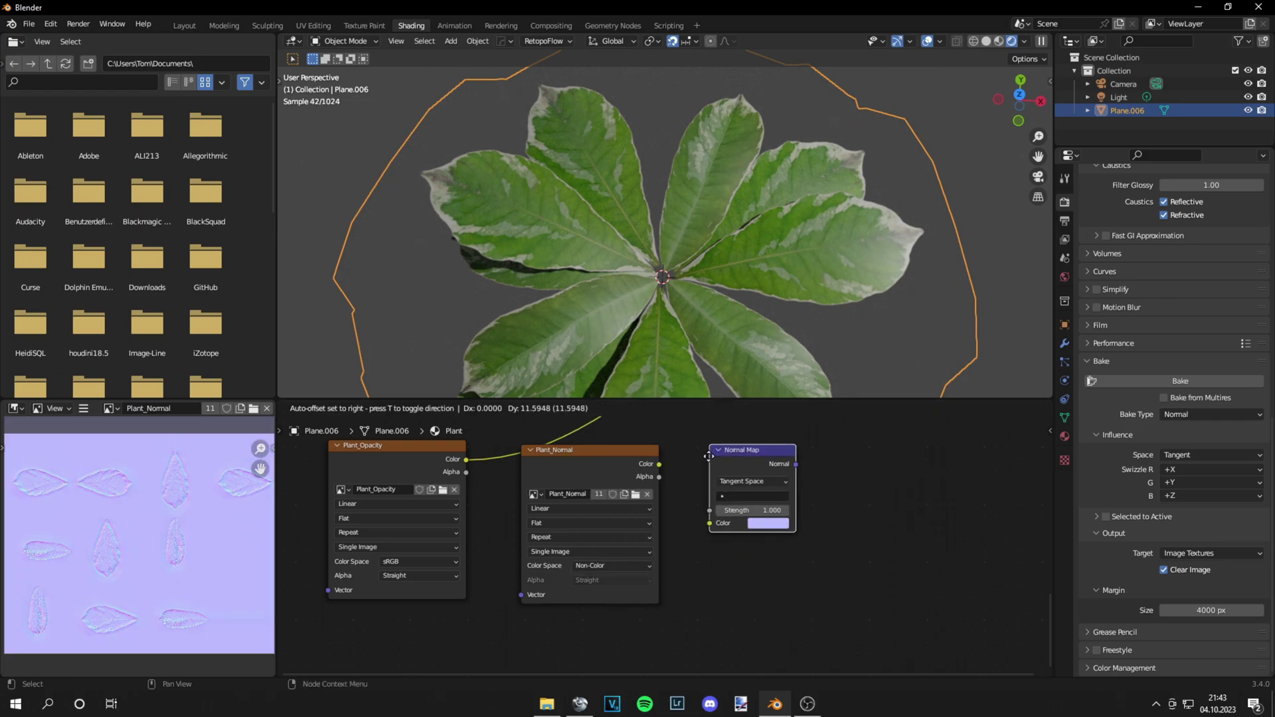
left_click(711, 468)
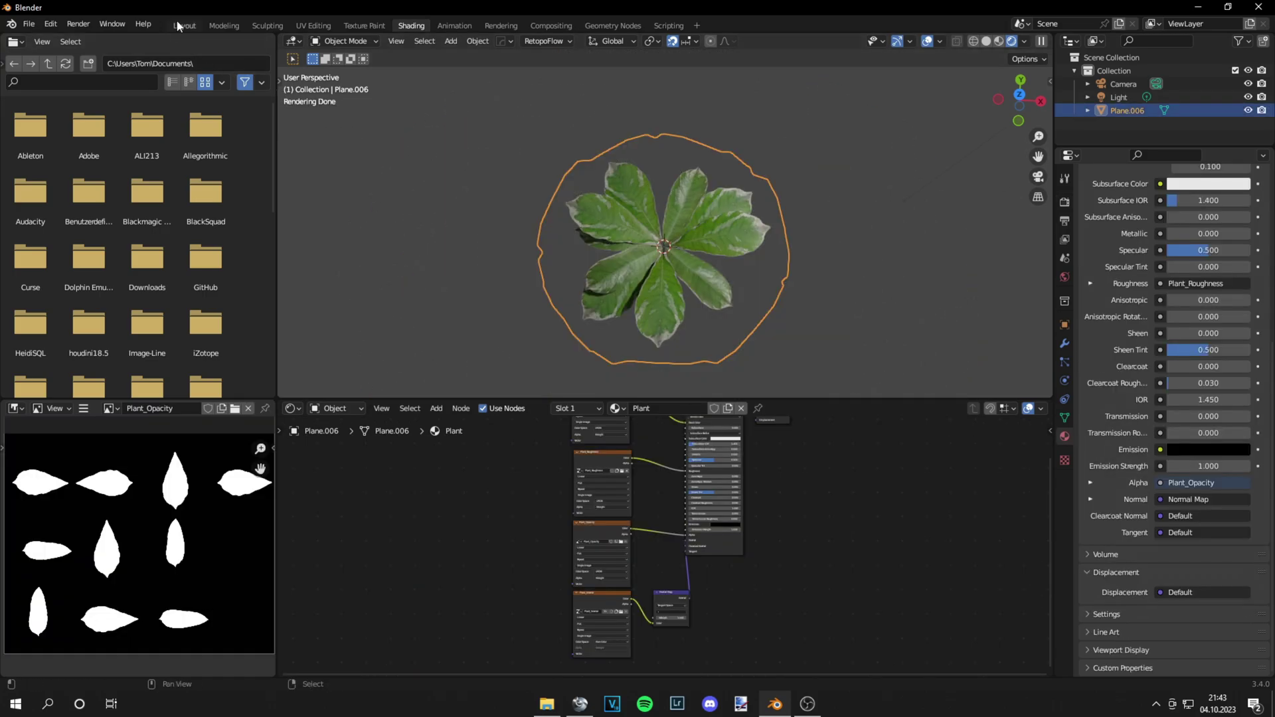
Step: In the Layout workspace, orbit around the textured rosette and select it
left_click(180, 26)
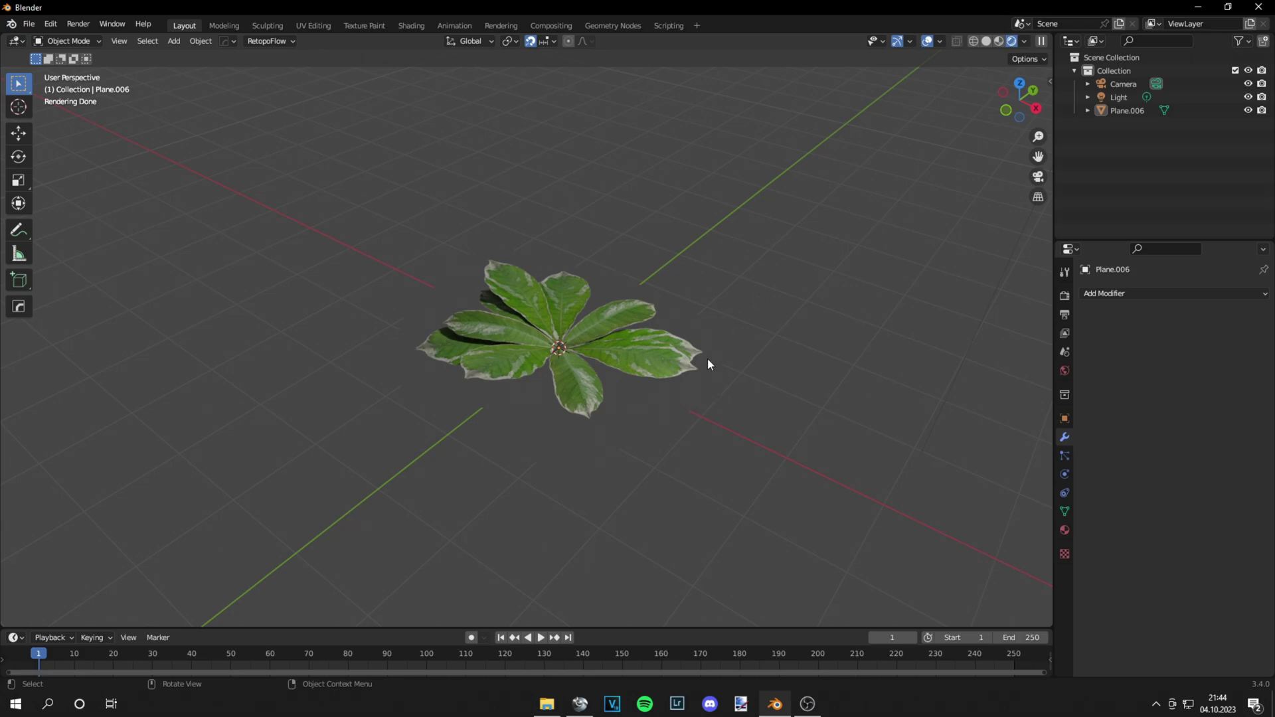
middle_click_drag(708, 358, 667, 358)
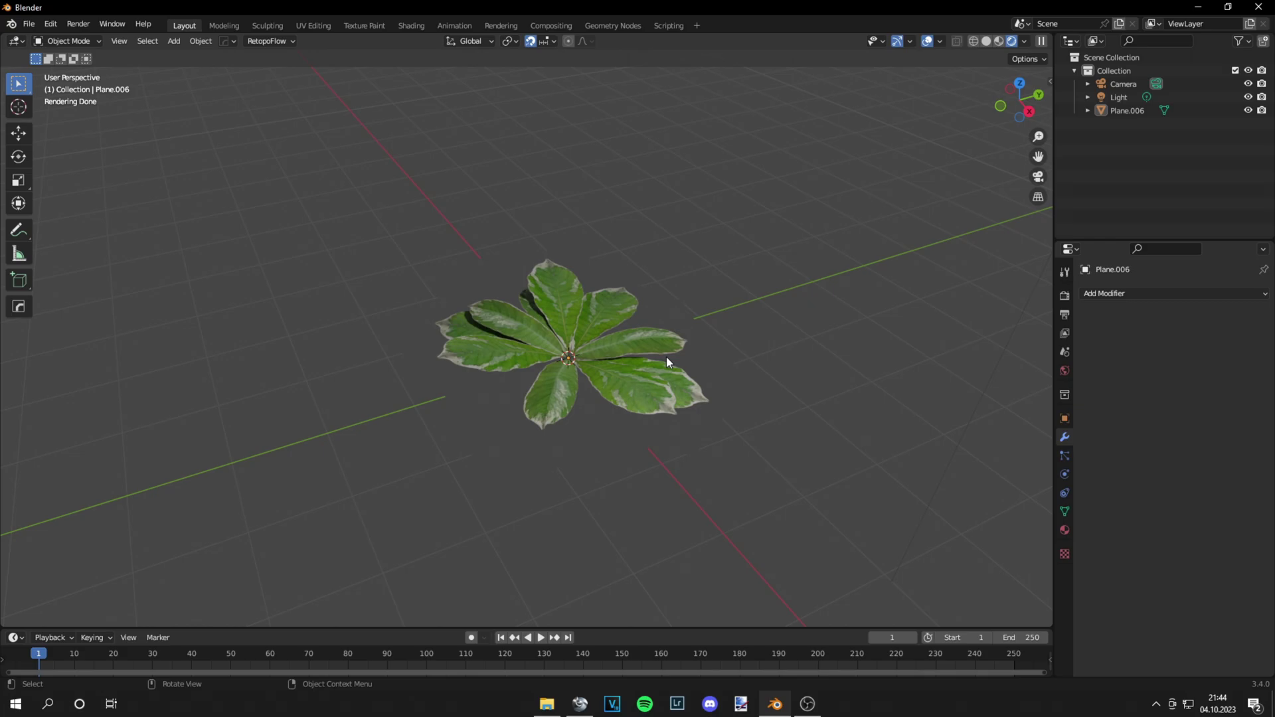
middle_click_drag(667, 359, 990, 465)
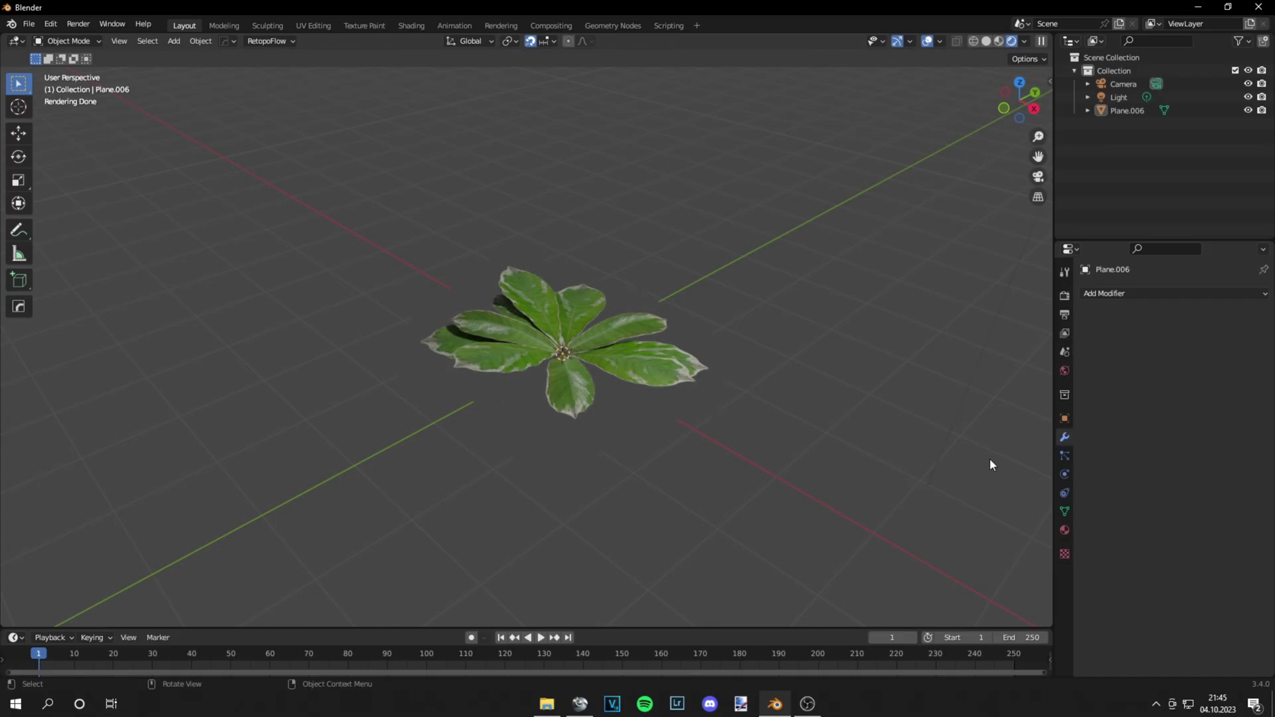
left_click(572, 359)
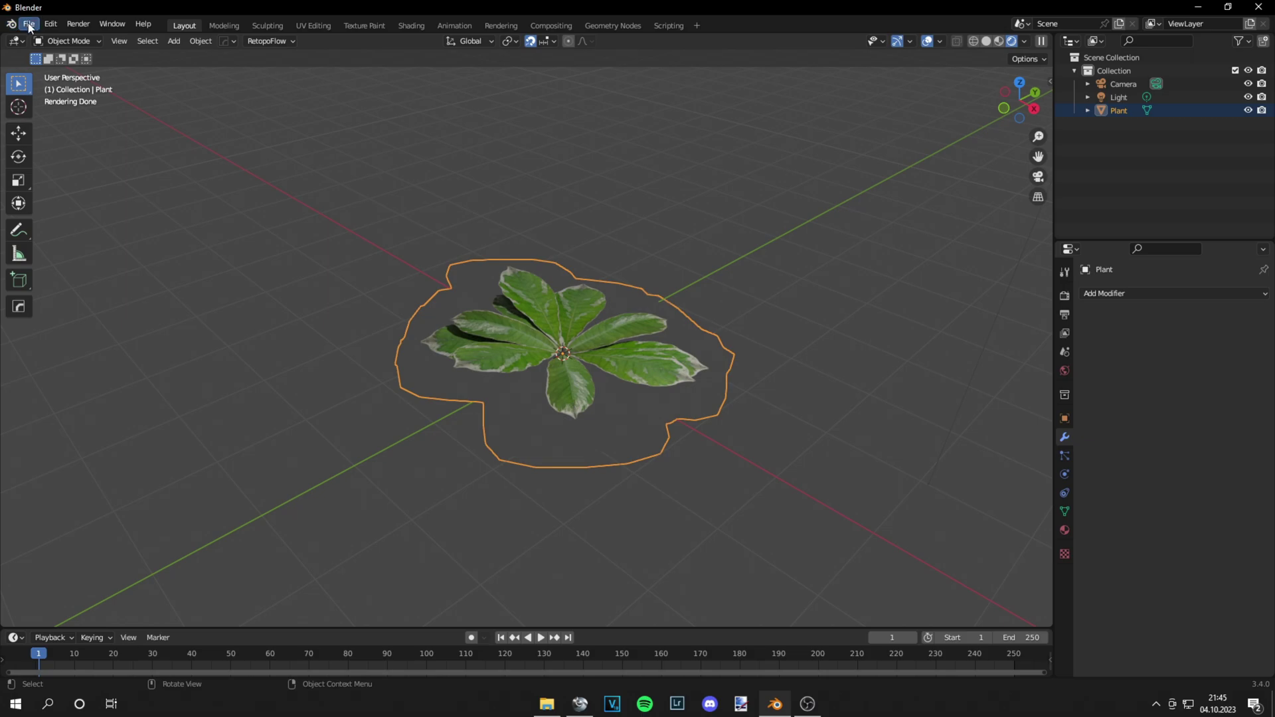
Step: Look through the File > Export formats, then close the menu and deselect the plant
left_click(30, 25)
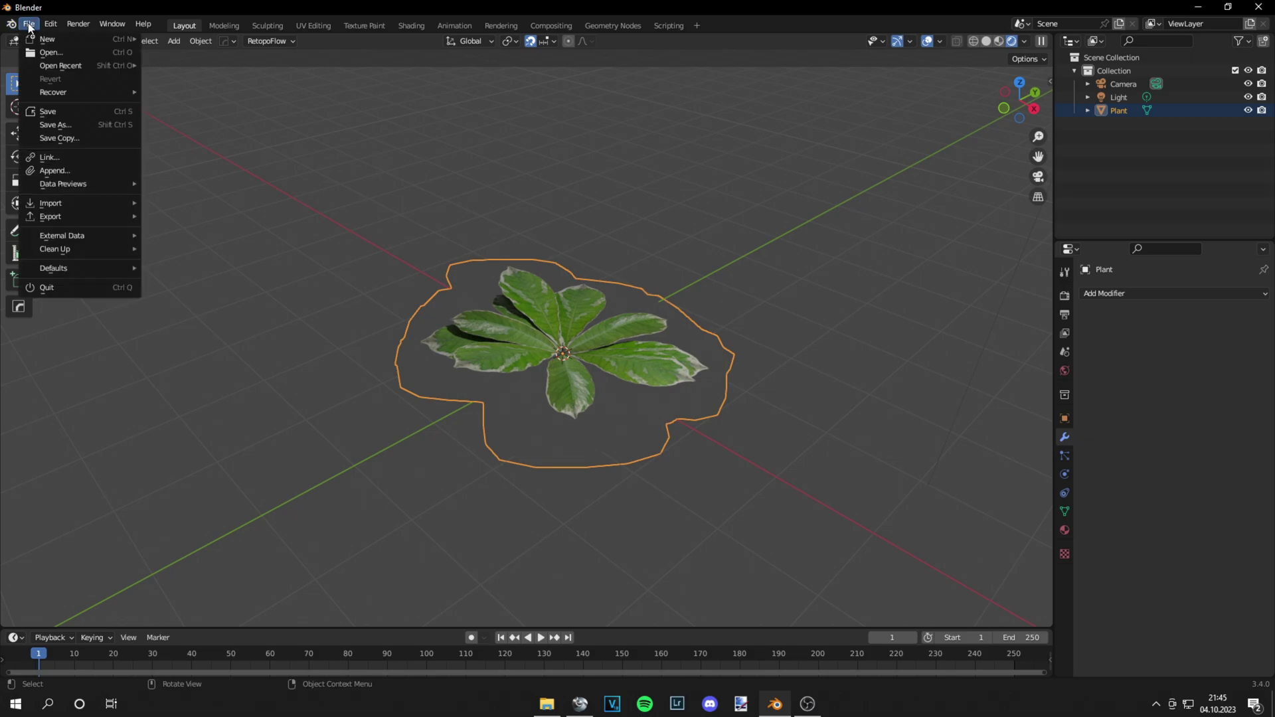
mouse_move(99, 222)
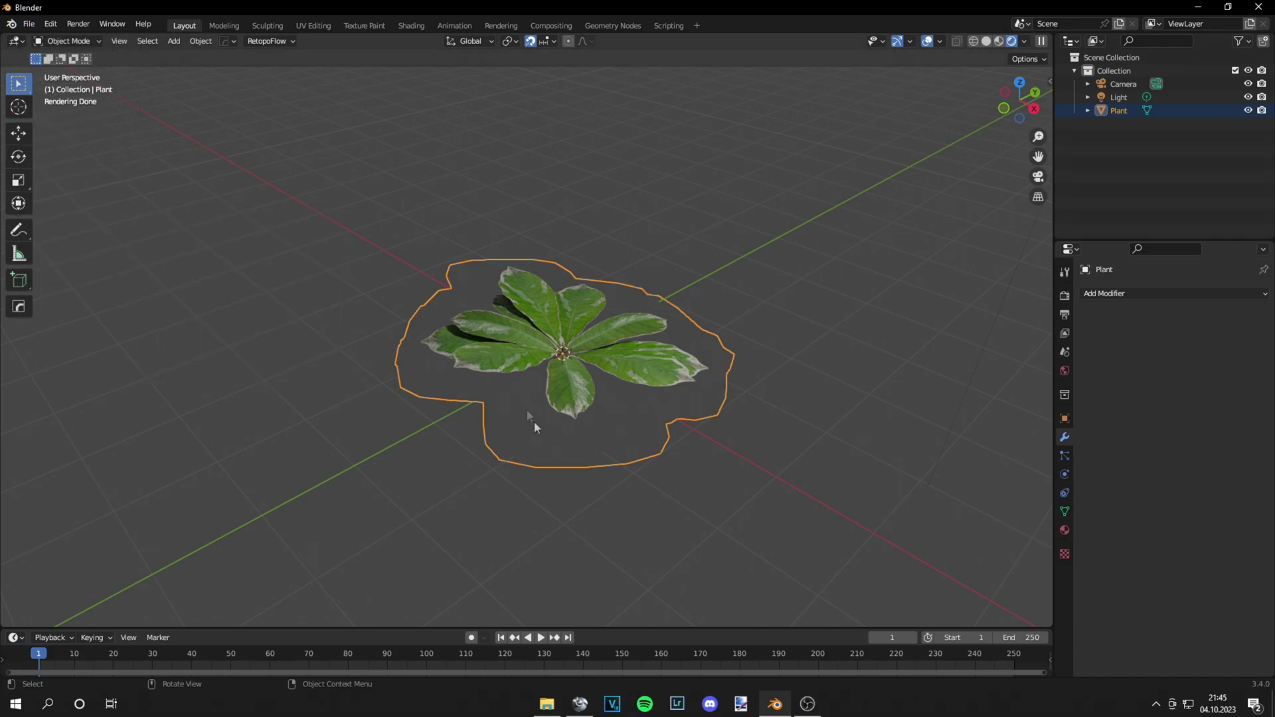
left_click(516, 503)
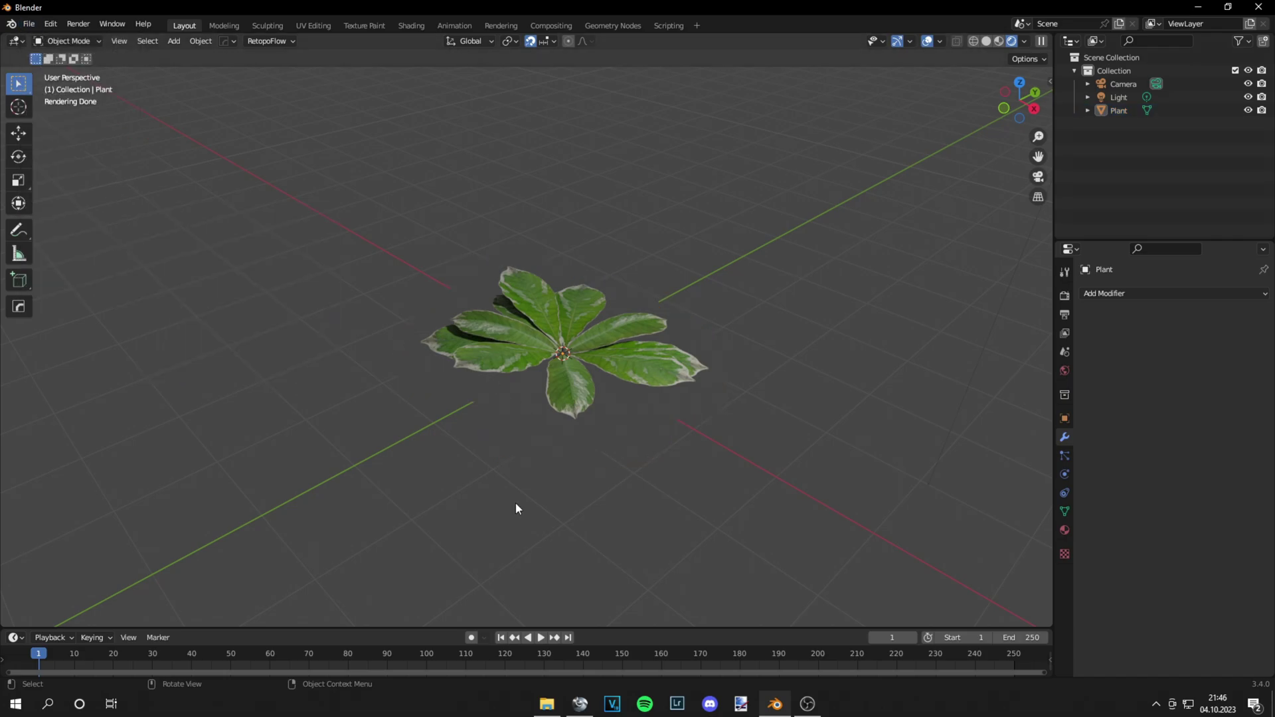